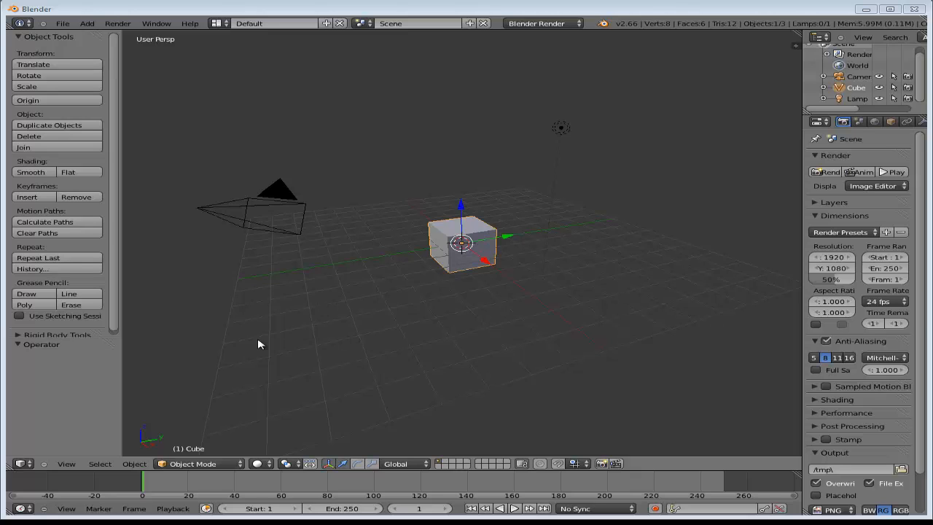
# Step: Switch the default cube from Object Mode to Edit Mode
pyautogui.click(240, 464)
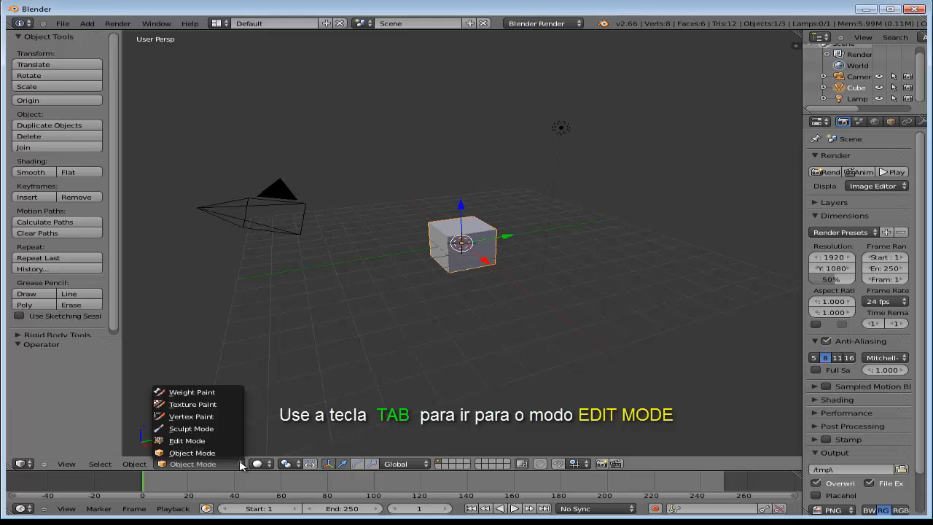
pyautogui.click(197, 442)
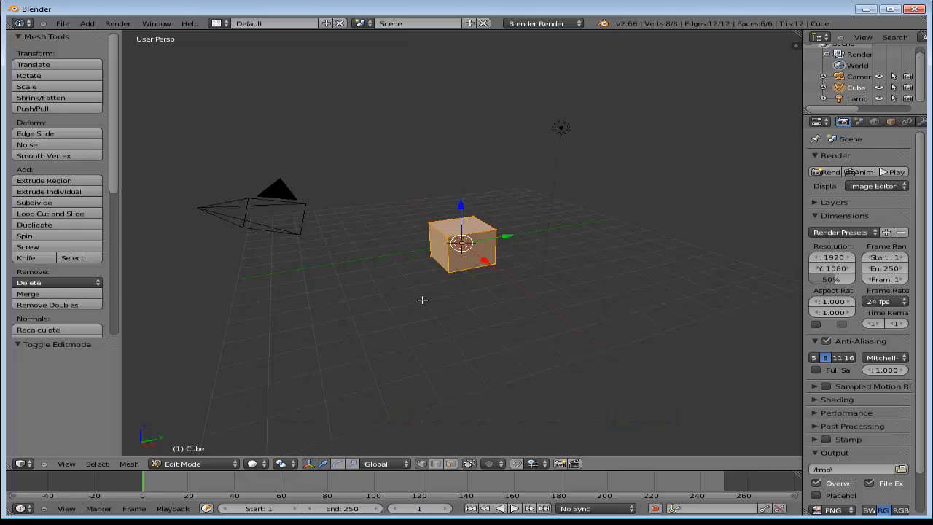
pyautogui.scroll(3, 422, 299)
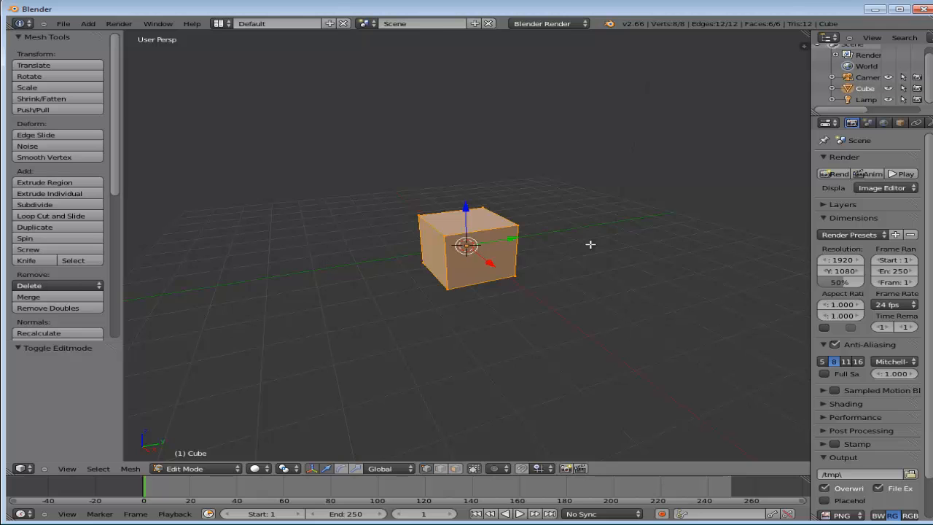
pyautogui.scroll(6, 591, 244)
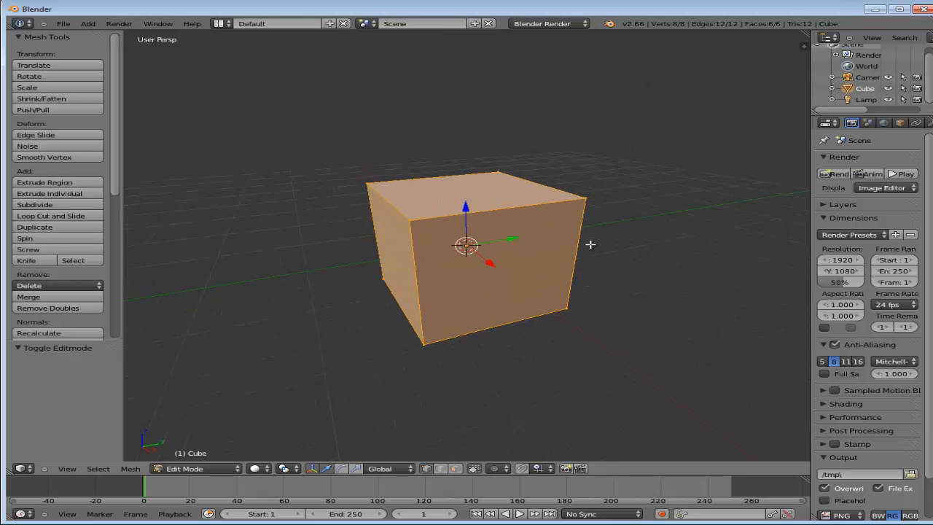
# Step: Deselect all of the cube's geometry and set the mesh select mode to Face
pyautogui.press('a')
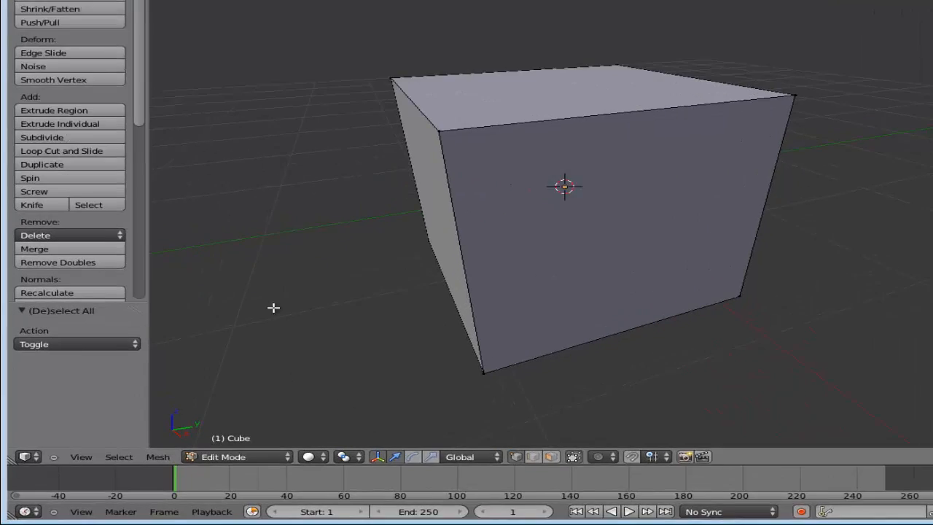
pyautogui.hotkey('ctrl', 'Tab')
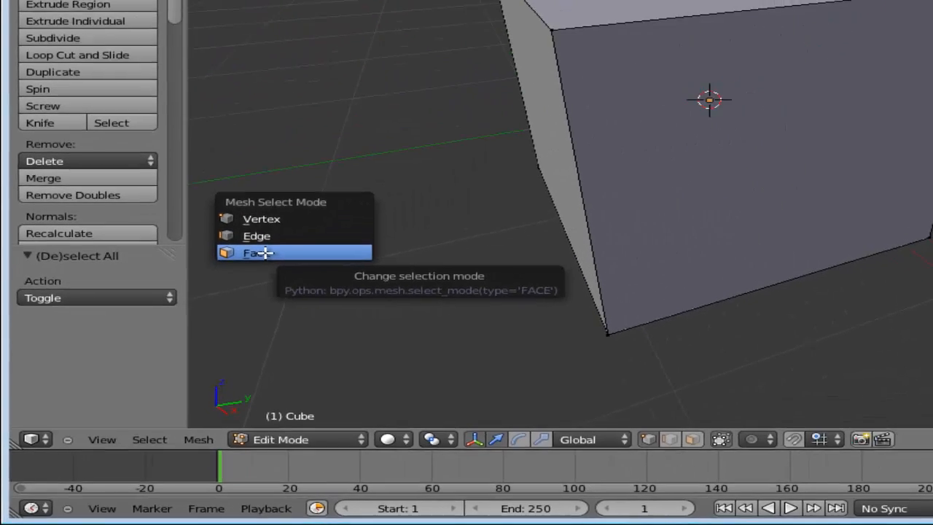
pyautogui.click(357, 158)
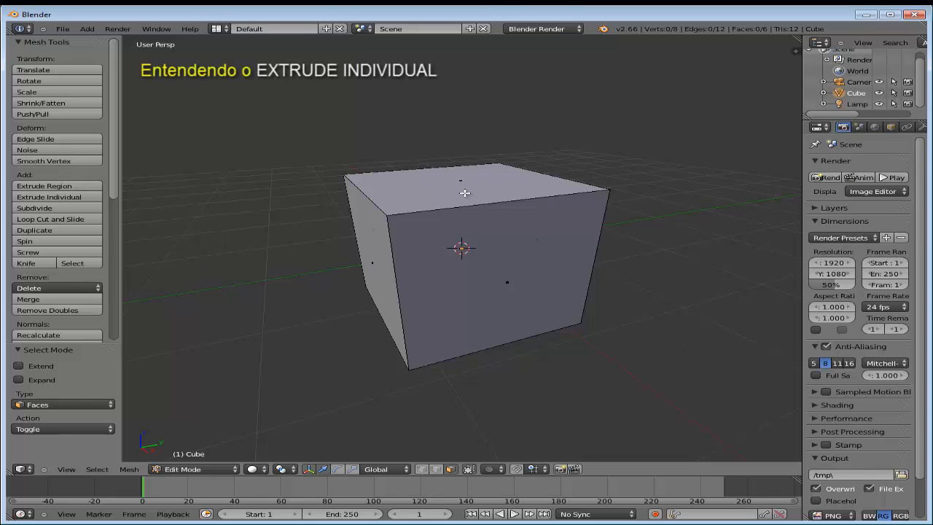
# Step: Select the cube's top face and move it along Z, up about 1 unit and back down about 1.33 units
pyautogui.scroll(-3, 465, 192)
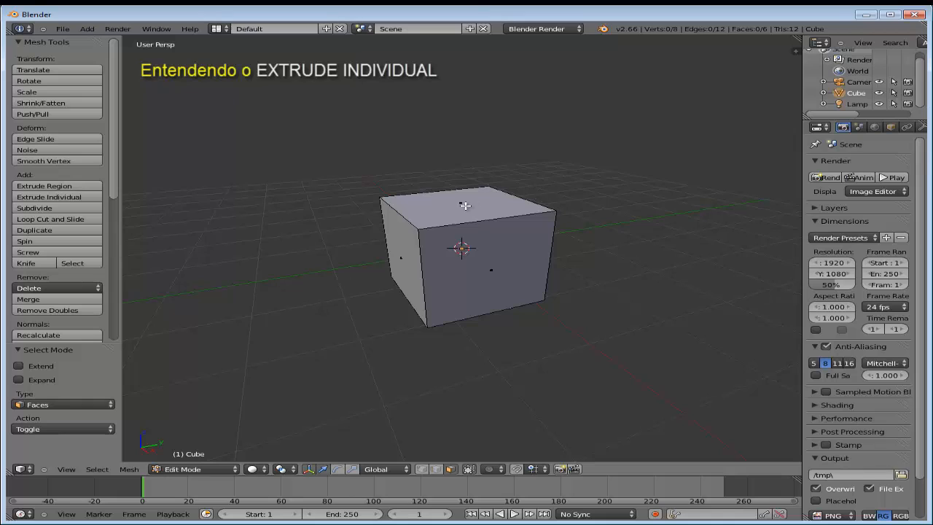
pyautogui.rightClick(463, 207)
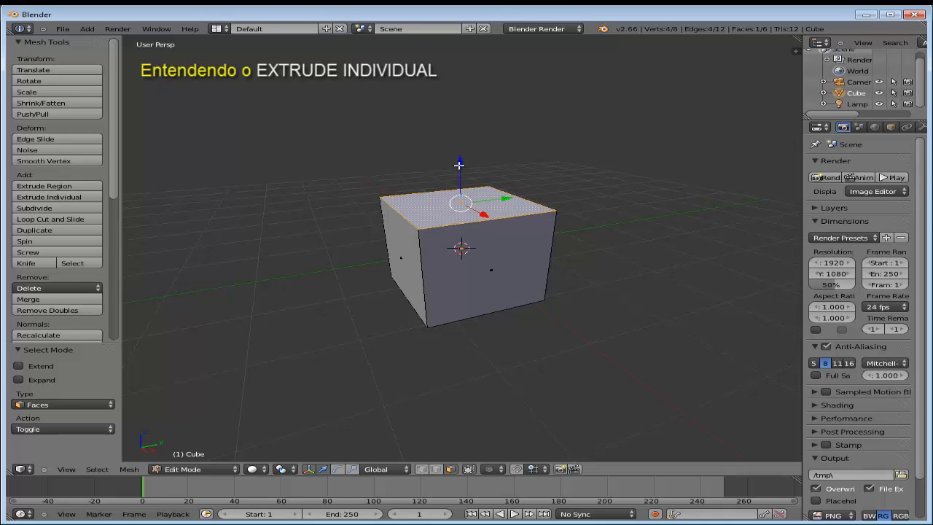
pyautogui.moveTo(459, 166); pyautogui.dragTo(459, 110)
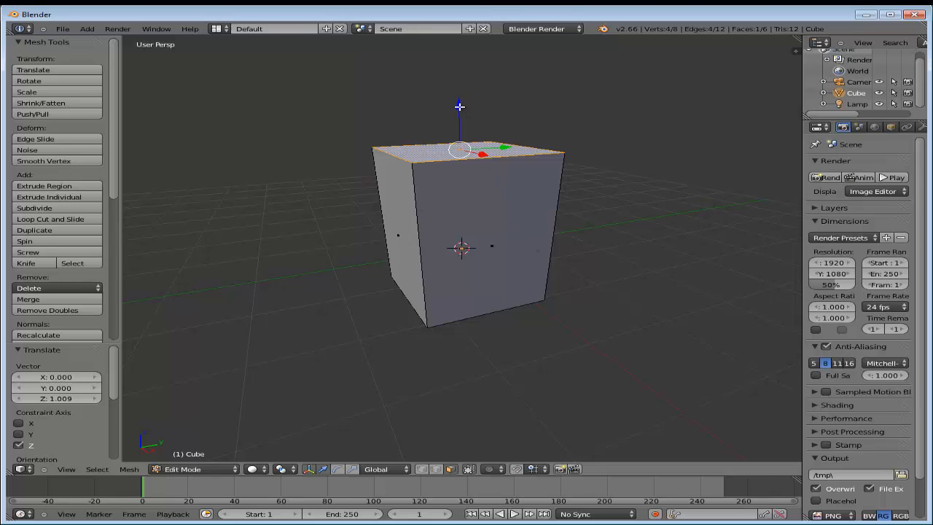
pyautogui.moveTo(458, 110); pyautogui.dragTo(458, 179)
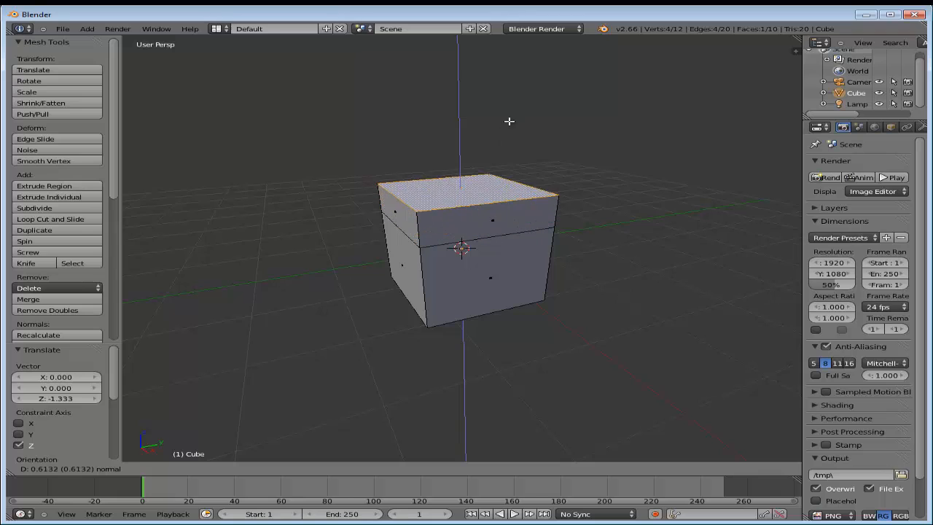
# Step: Extrude the top face upward about 1.7 units and undo that extrusion
pyautogui.click(495, 67)
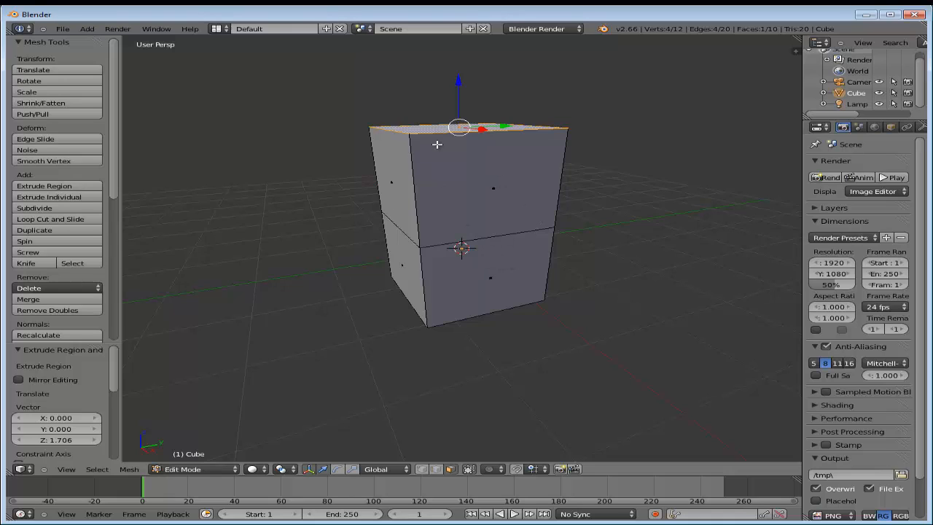
pyautogui.hotkey('ctrl', 'z')
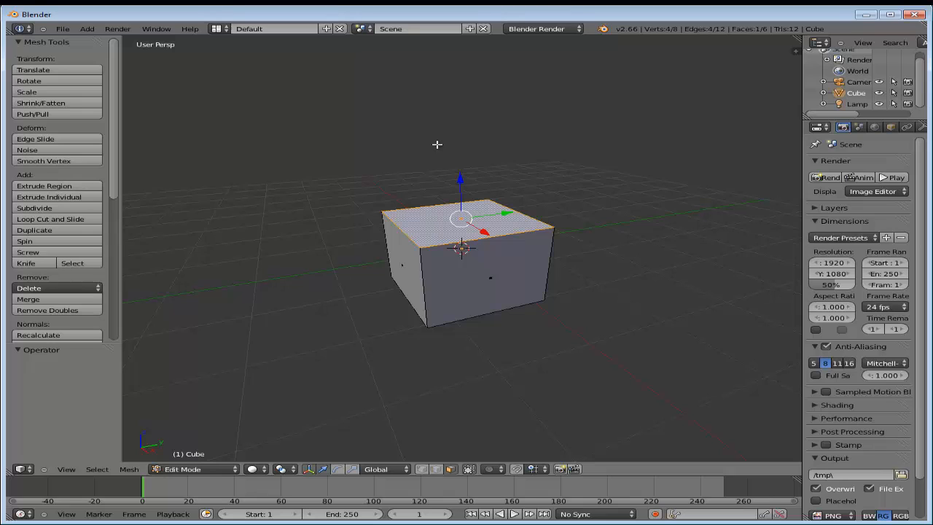
# Step: Try extruding the top face with its offset cancelled, nudge the duplicated face about 0.01 units along Z, and undo both
pyautogui.press('e')
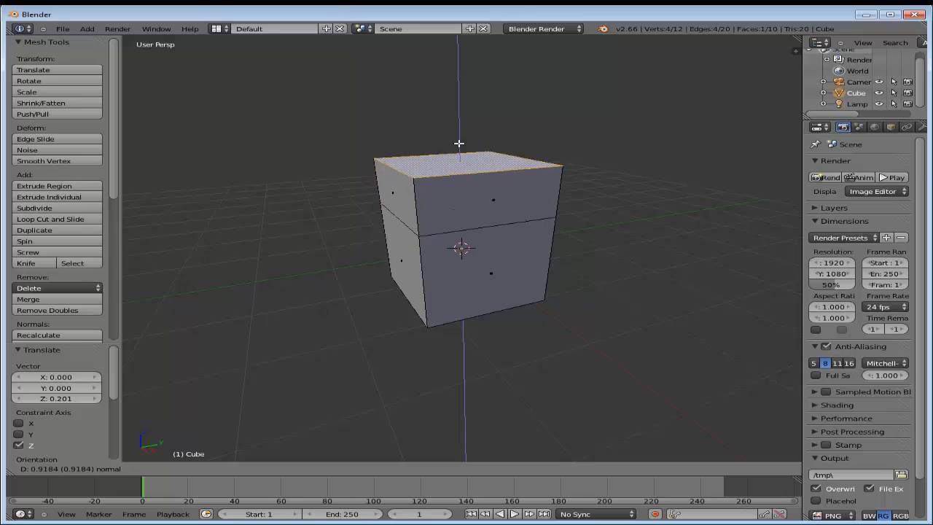
pyautogui.rightClick(481, 89)
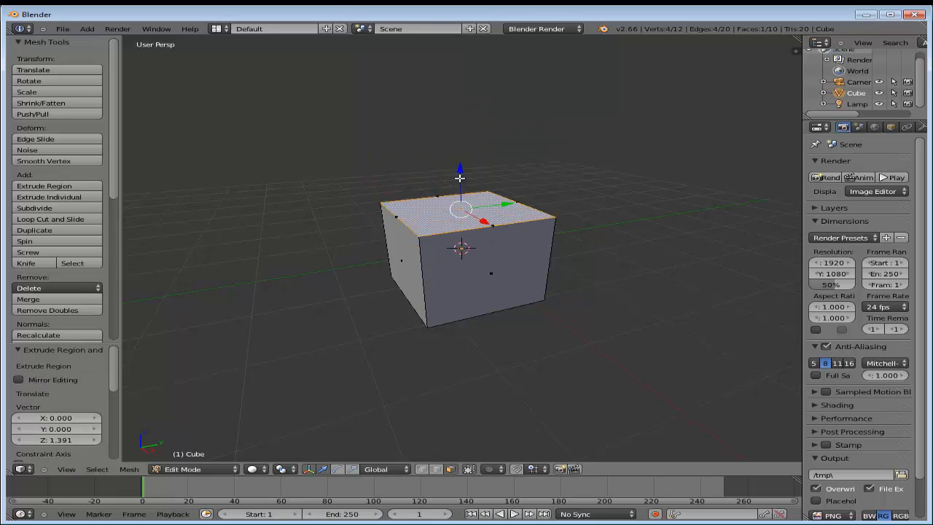
pyautogui.press('g')
pyautogui.press('z')
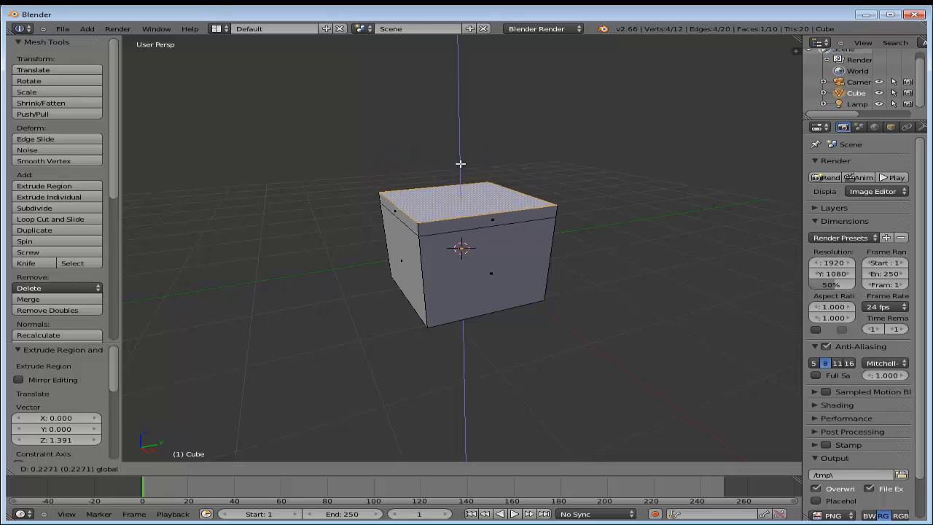
pyautogui.click(460, 170)
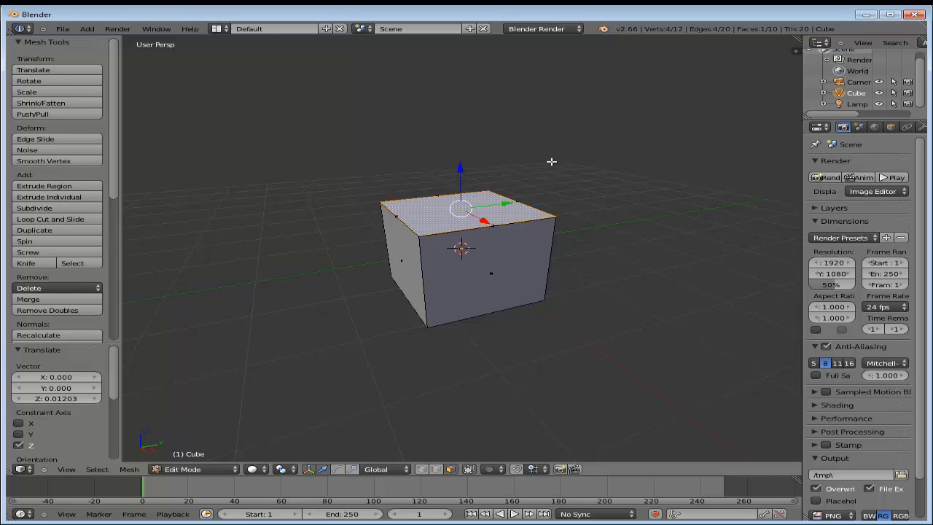
pyautogui.hotkey('ctrl', 'z')
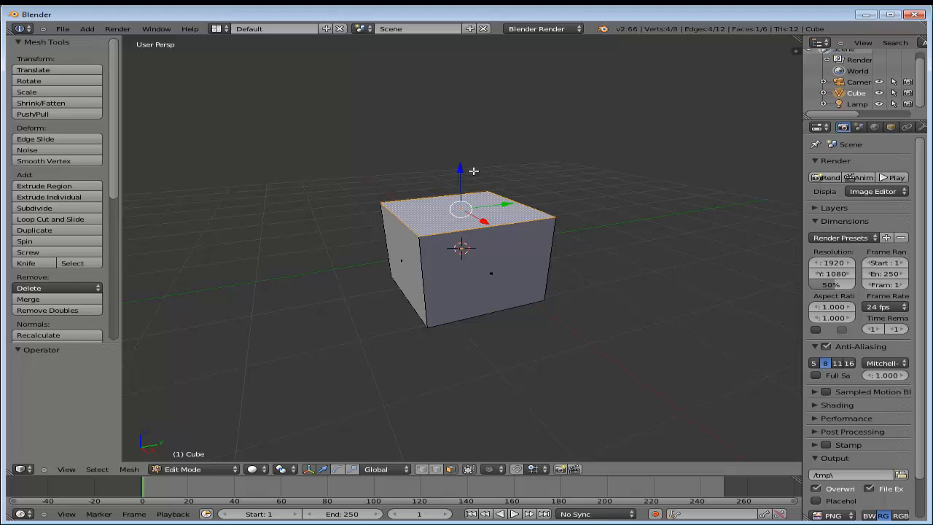
# Step: Raise the top face about 0.1 units along Z and try scaling it down around its median point
pyautogui.moveTo(462, 169)
pyautogui.mouseDown()
pyautogui.moveTo(473, 156)
pyautogui.moveTo(457, 119)
pyautogui.moveTo(456, 183)
pyautogui.moveTo(456, 149)
pyautogui.moveTo(457, 163)
pyautogui.mouseUp()
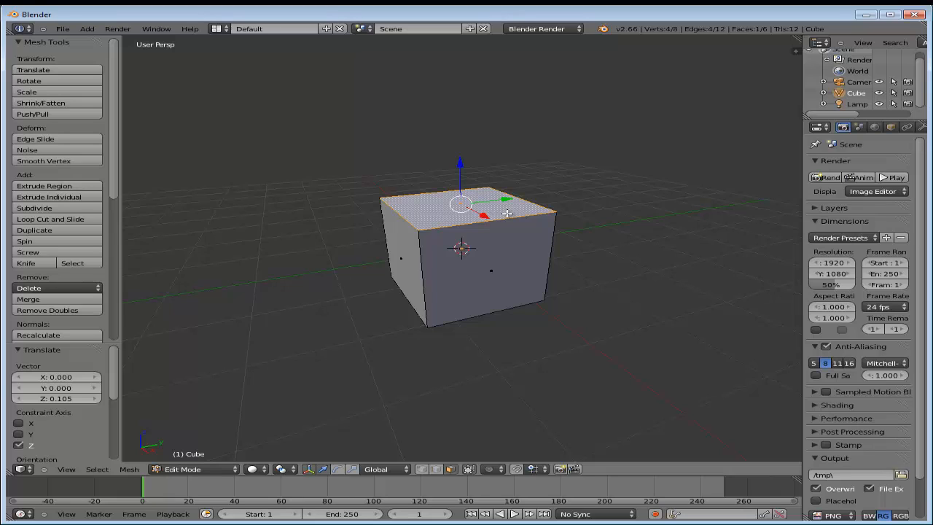
pyautogui.press('s')
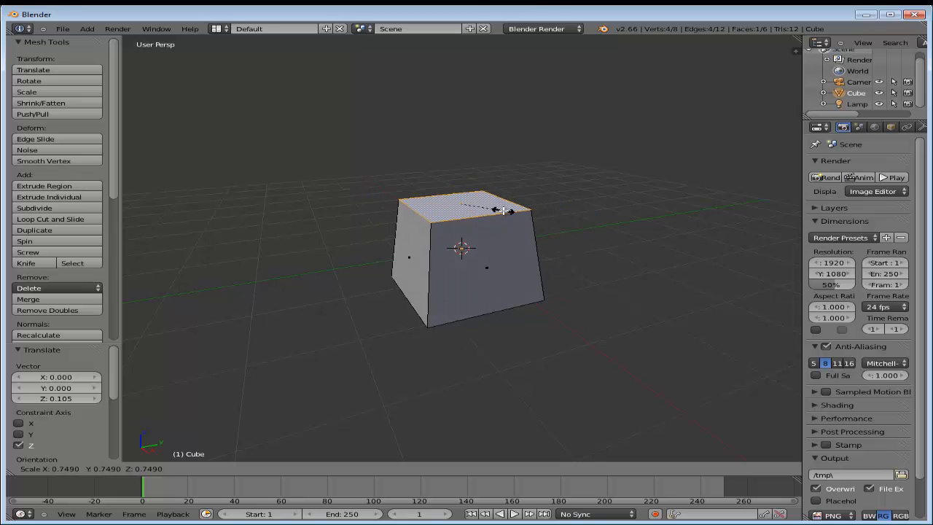
pyautogui.press('Escape')
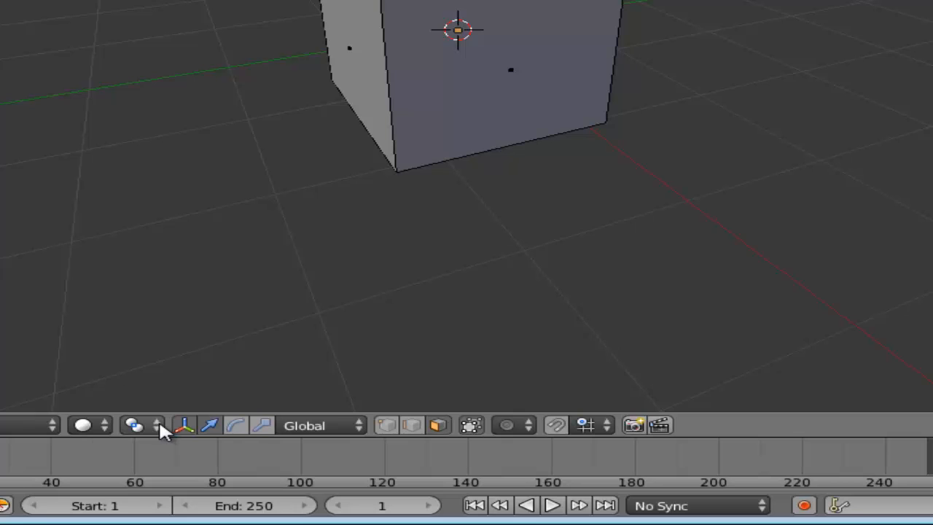
pyautogui.click(162, 428)
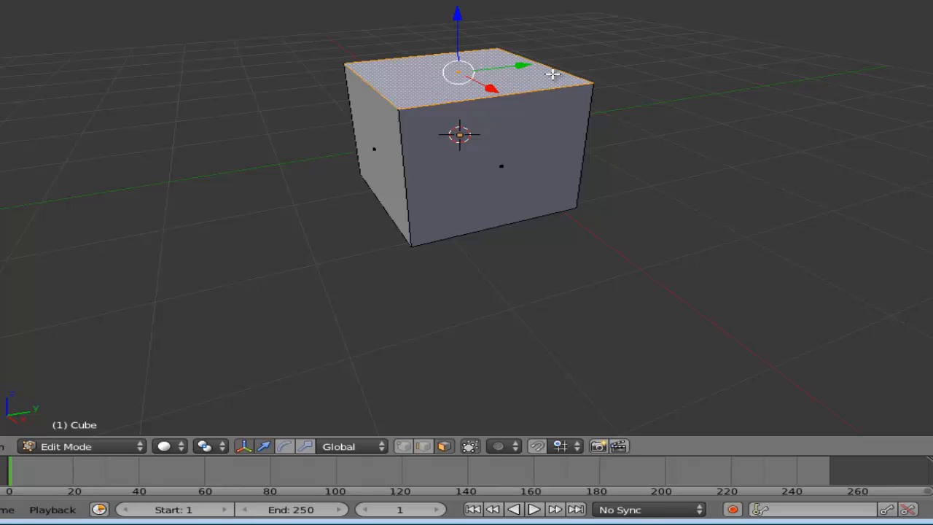
pyautogui.press('s')
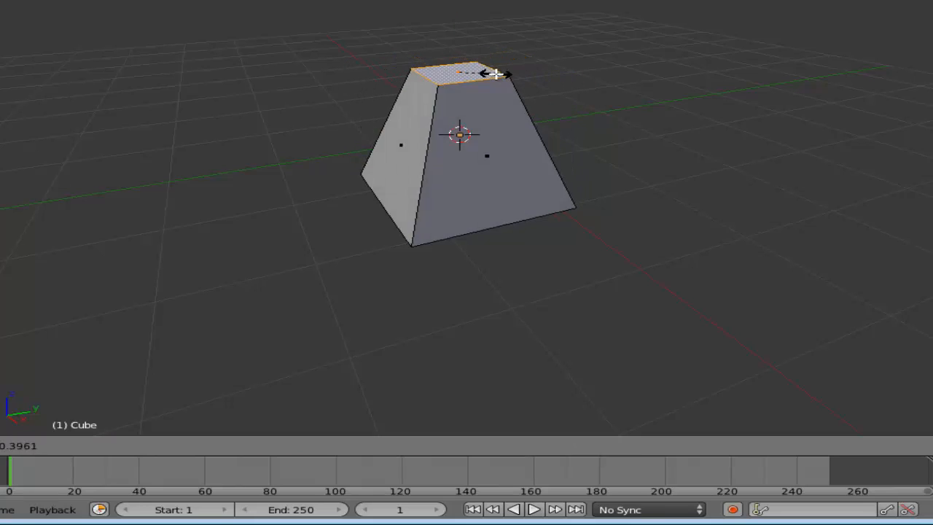
pyautogui.click(535, 71)
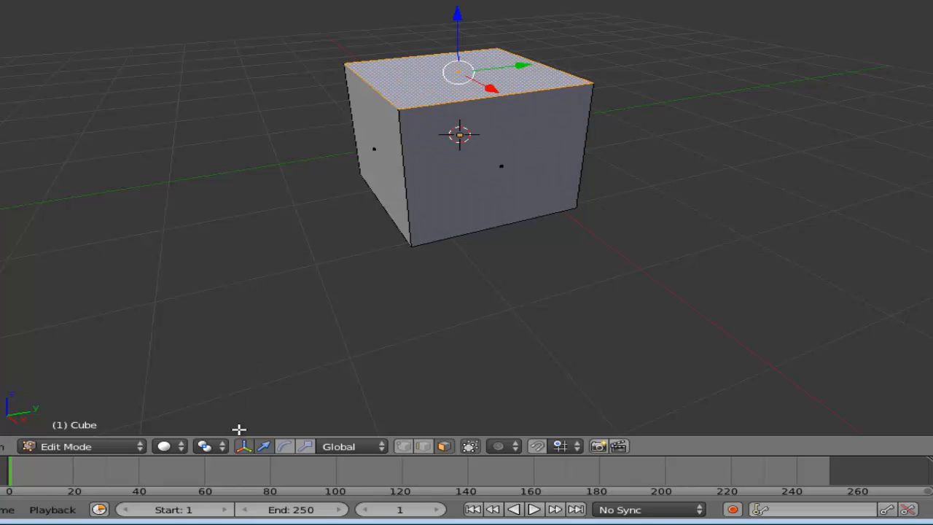
# Step: Set the pivot point to Active Element and switch the mesh selection to vertices
pyautogui.click(221, 446)
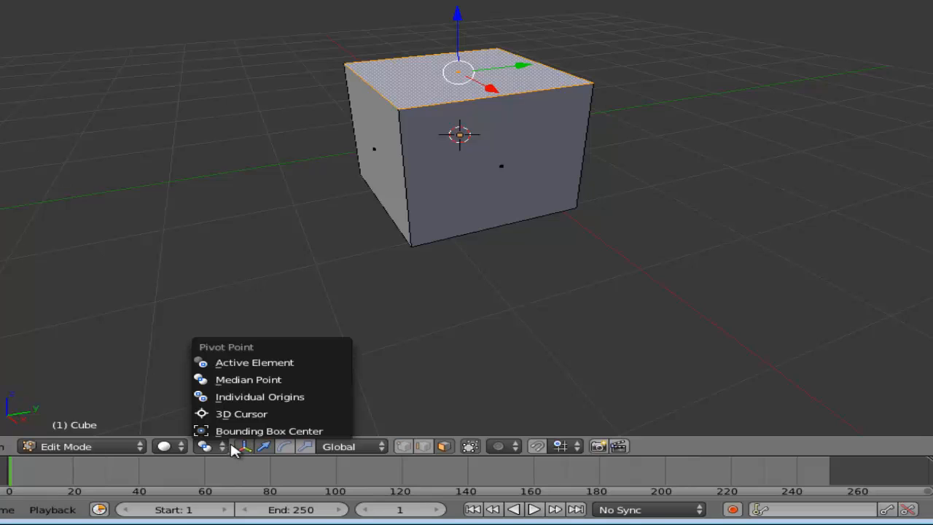
pyautogui.click(283, 366)
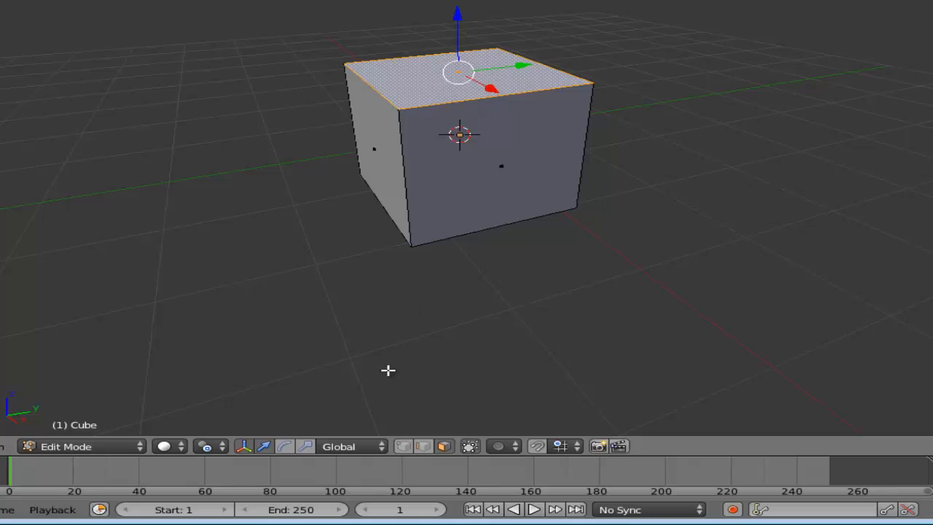
pyautogui.click(404, 448)
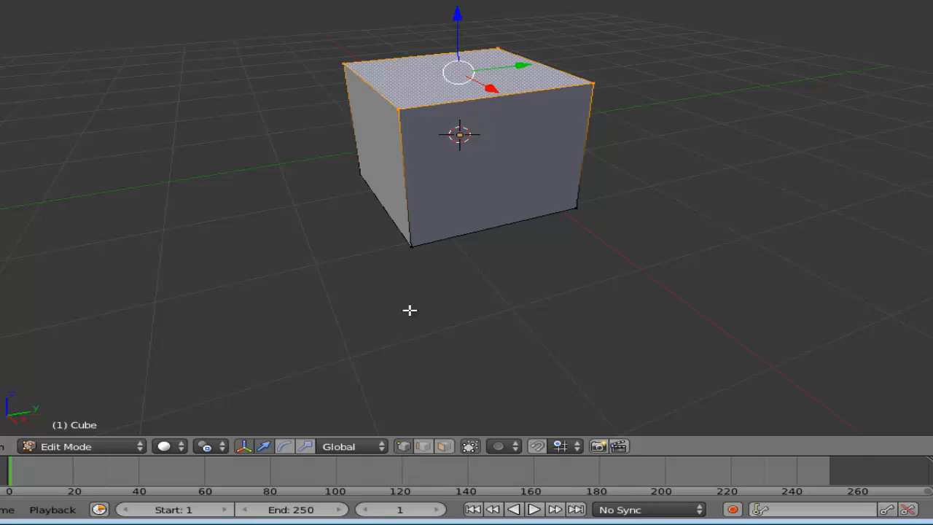
# Step: Select the cube's four top vertices one by one, making the far-left corner the active vertex
pyautogui.rightClick(399, 110)
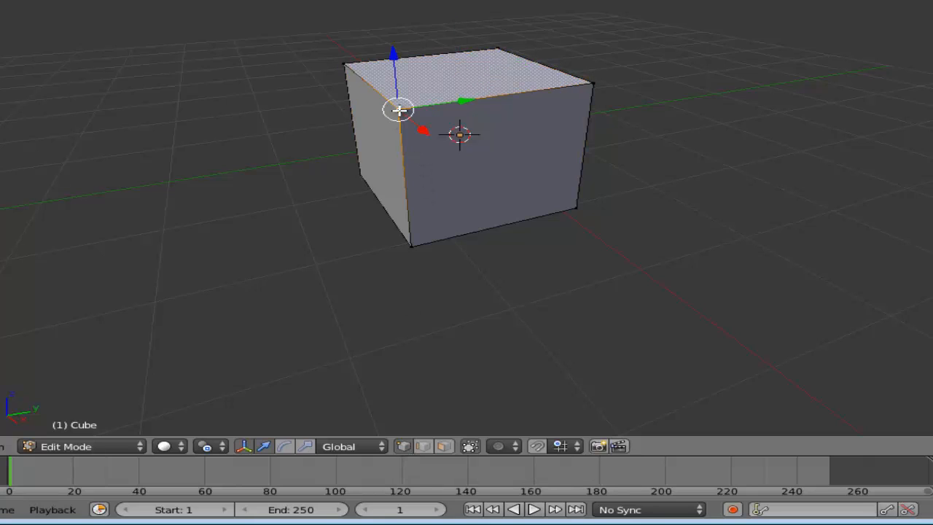
pyautogui.keyDown('shift'); pyautogui.rightClick(587, 84); pyautogui.keyUp('shift')
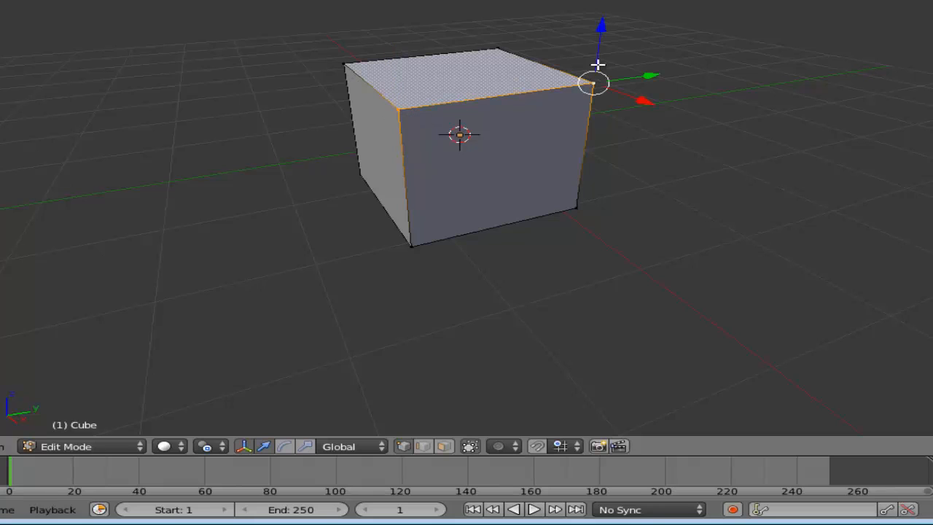
pyautogui.keyDown('shift'); pyautogui.rightClick(499, 46); pyautogui.keyUp('shift')
pyautogui.keyDown('shift'); pyautogui.rightClick(343, 64); pyautogui.keyUp('shift')
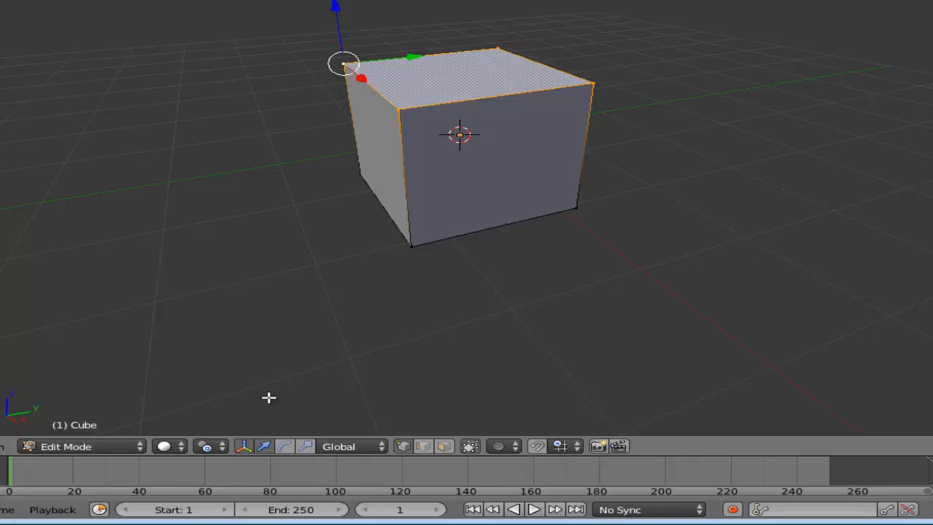
# Step: Try scaling the four top vertices around the active vertex with the Active Element pivot, and set the pivot point to Median Point
pyautogui.click(220, 443)
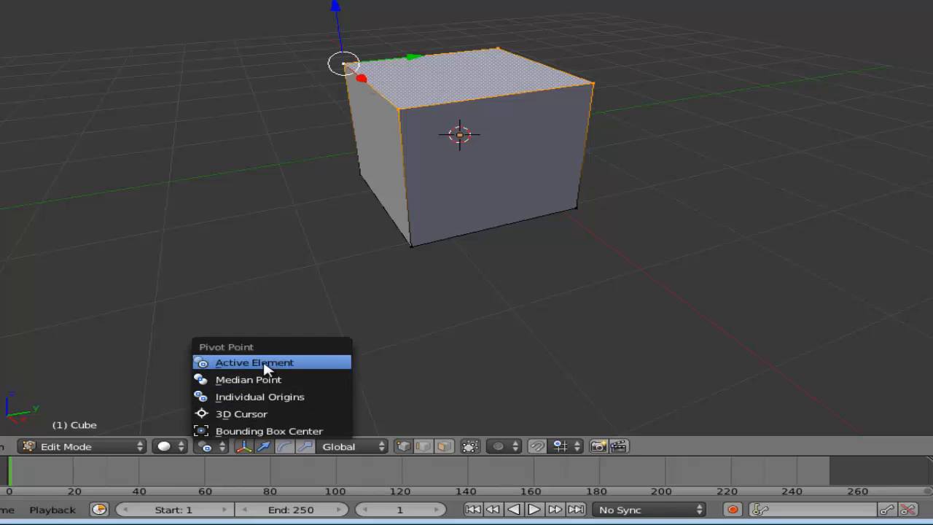
pyautogui.click(215, 364)
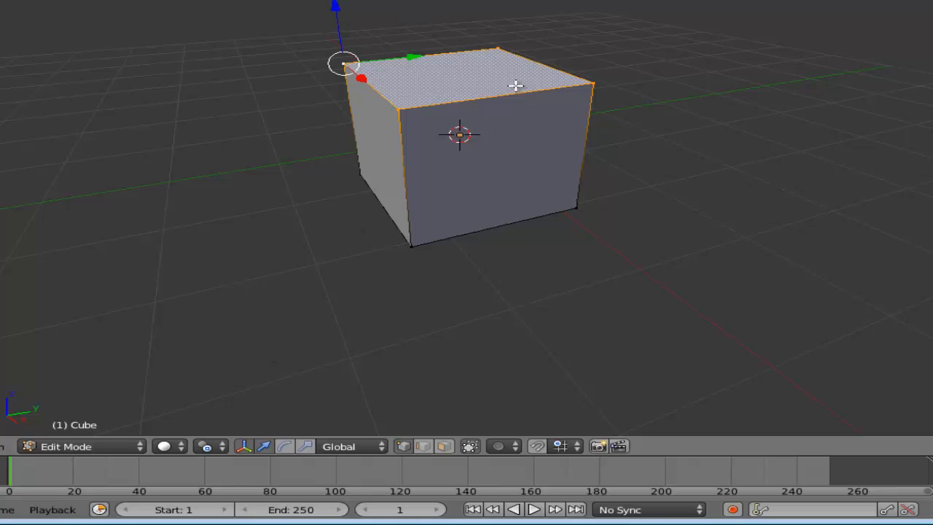
pyautogui.press('s')
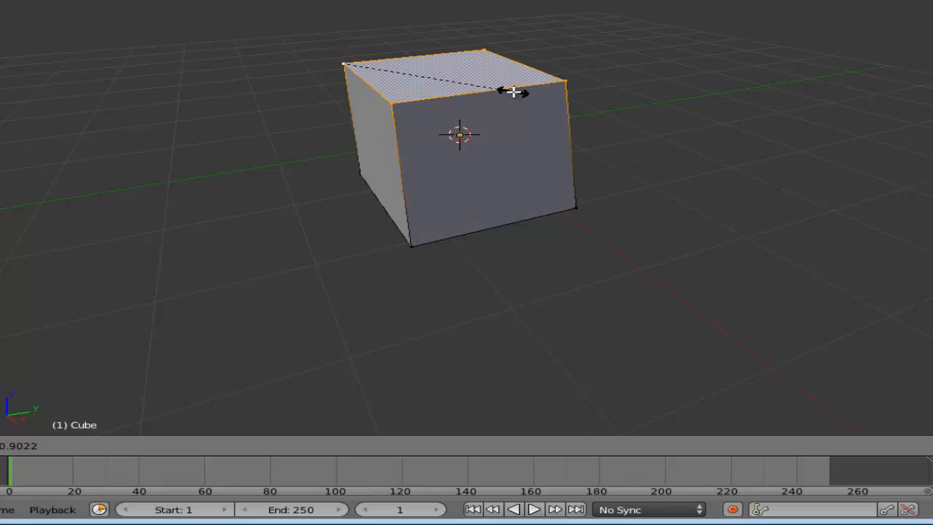
pyautogui.press('Escape')
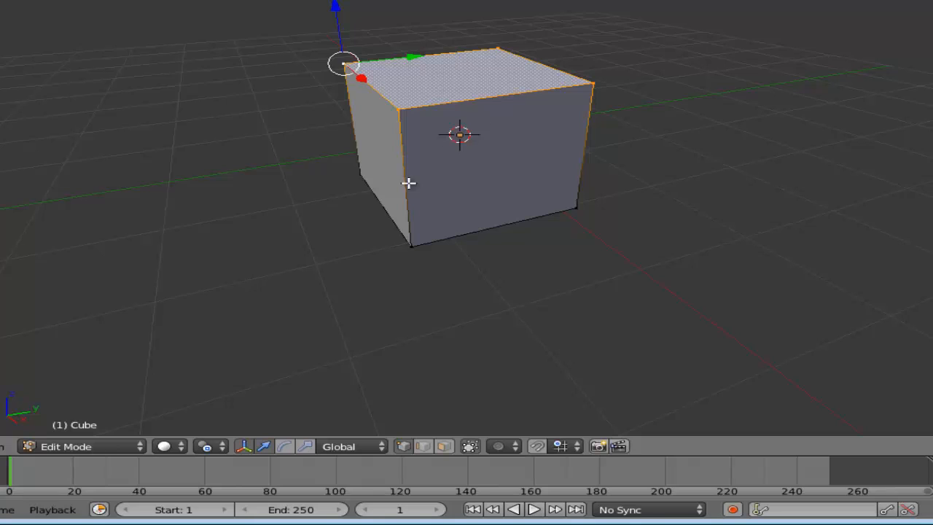
pyautogui.click(218, 447)
pyautogui.click(262, 379)
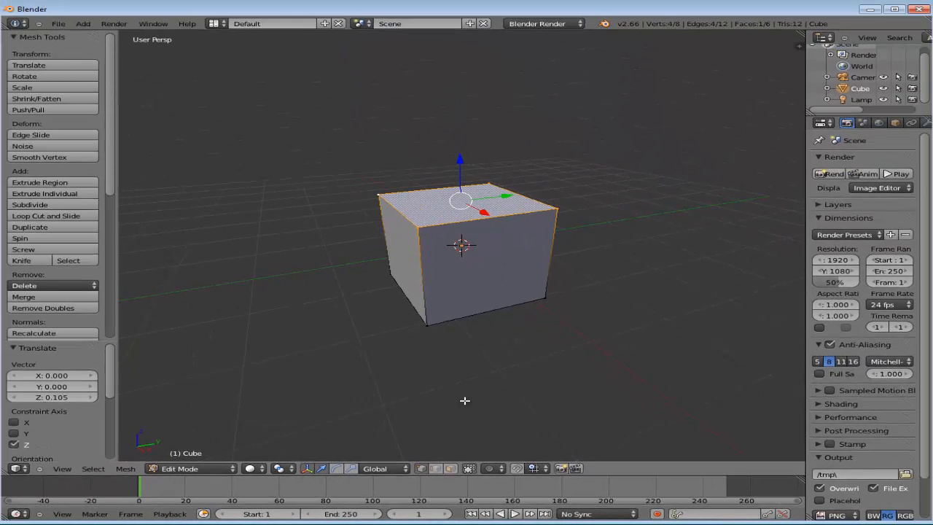
# Step: Switch the mesh selection to faces and extrude the cube's top face about 1.68 units up along global Z
pyautogui.click(451, 468)
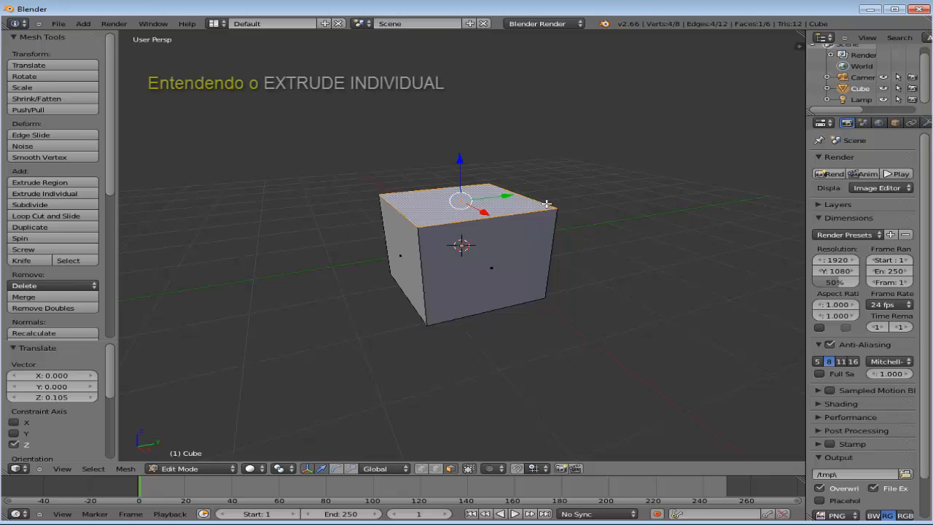
pyautogui.press('e')
pyautogui.press('e')
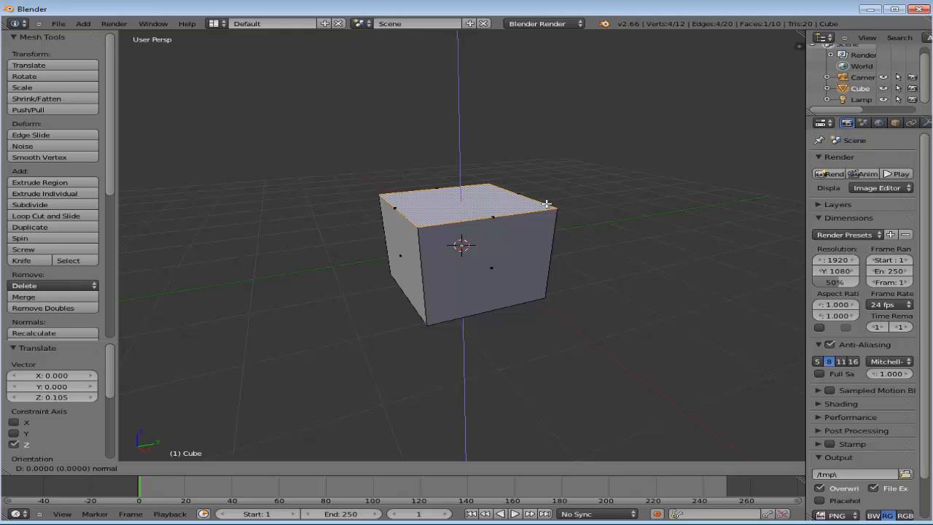
pyautogui.press('z')
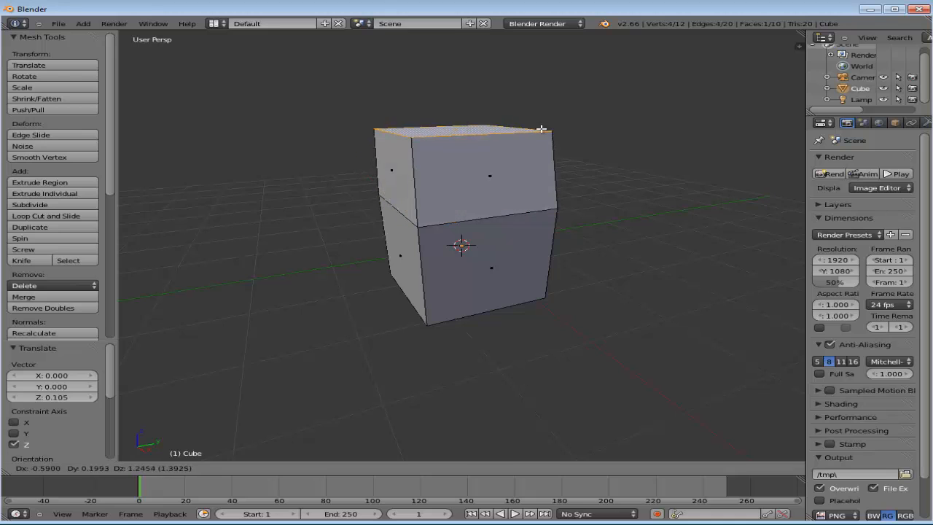
pyautogui.press('z')
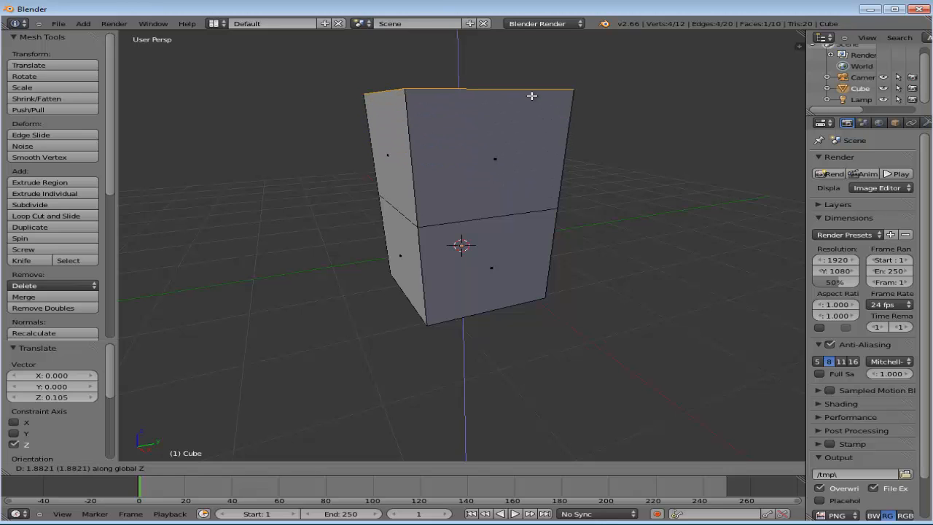
pyautogui.click(531, 104)
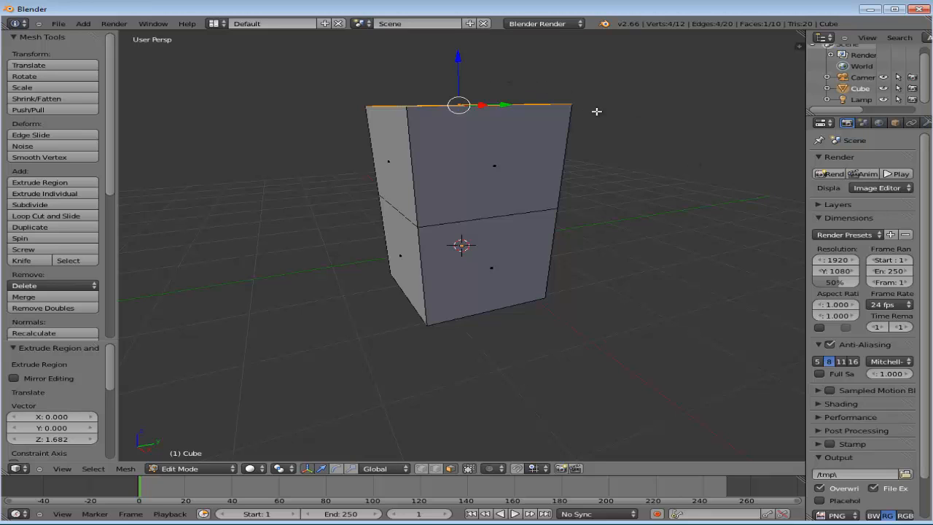
# Step: Lower the extruded top face about 0.27 units along Z and extrude it up again about 1.36 units
pyautogui.scroll(-3, 598, 115)
pyautogui.moveTo(459, 126); pyautogui.dragTo(506, 140)
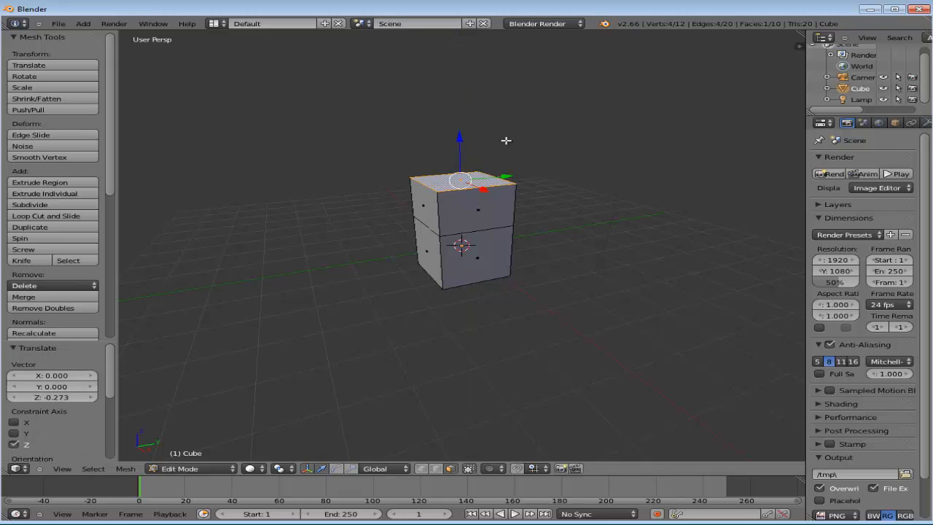
pyautogui.press('e')
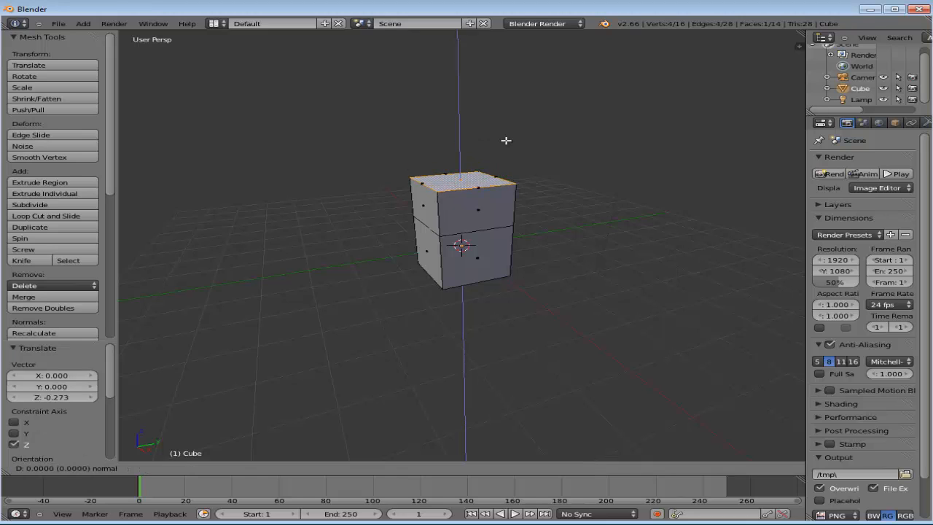
pyautogui.click(510, 112)
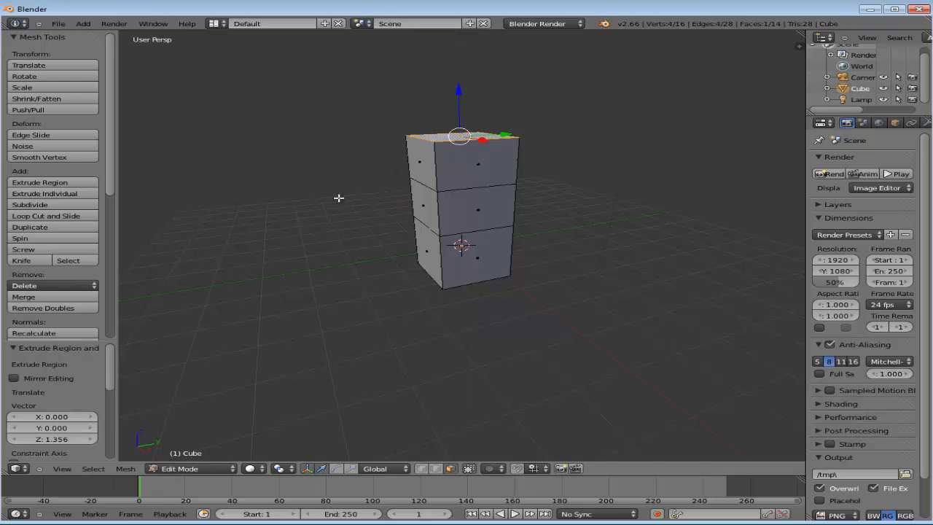
# Step: Extrude the middle block's negative-Y side face about 2.95 units outward along global Y
pyautogui.scroll(-2, 581, 215)
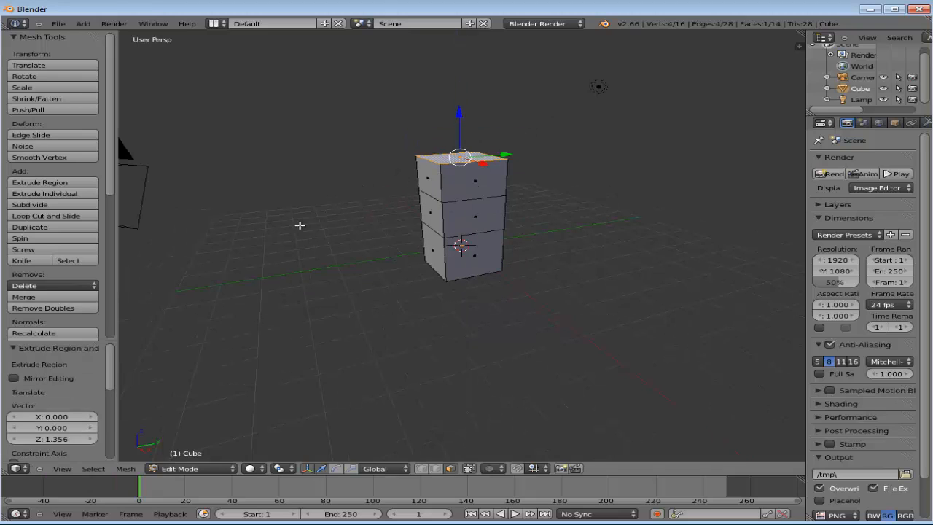
pyautogui.rightClick(429, 212)
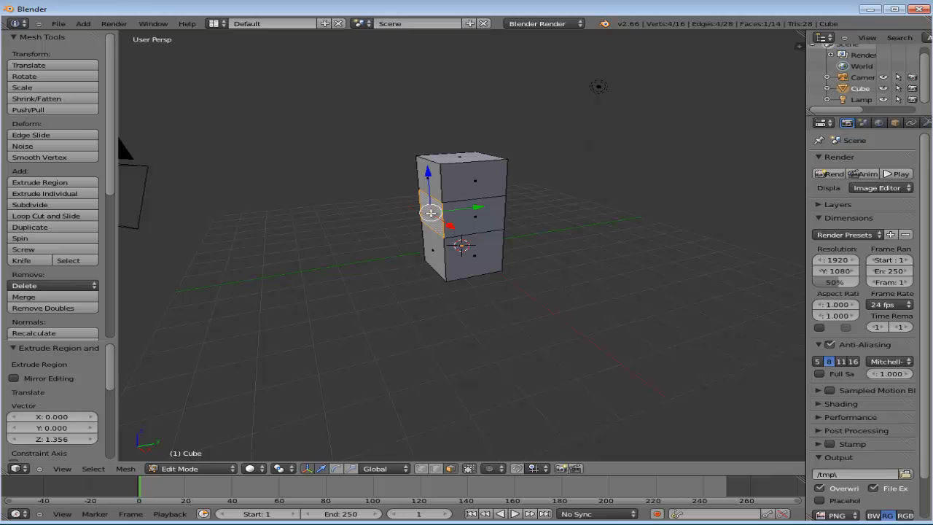
pyautogui.press('e')
pyautogui.press('y')
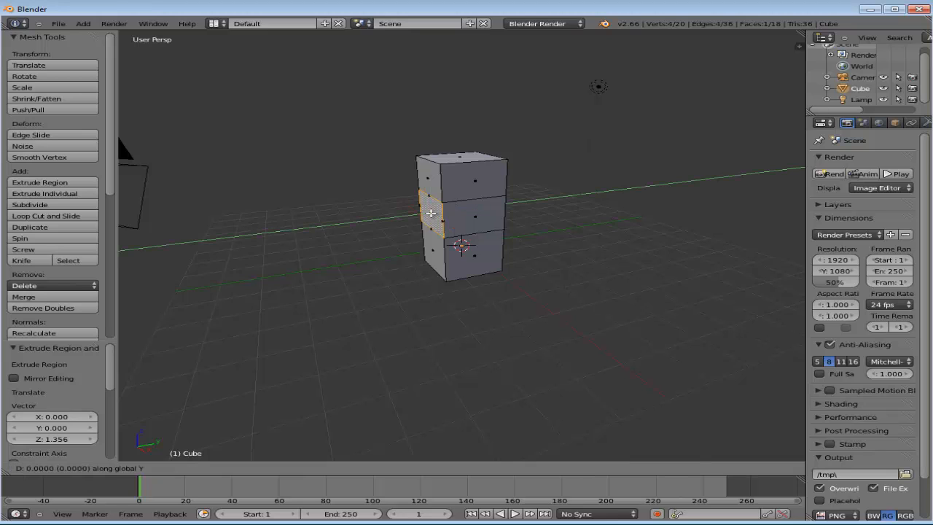
pyautogui.click(329, 220)
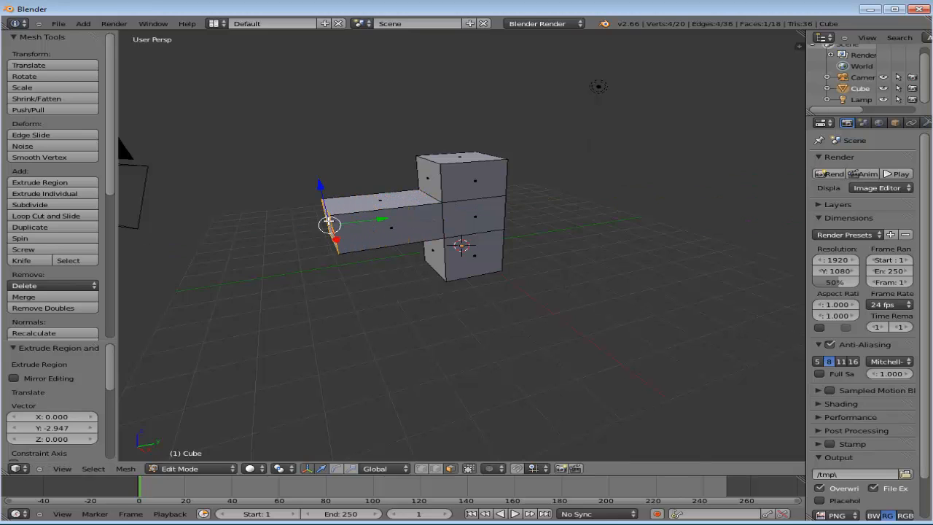
# Step: Extrude the middle block's opposite side face about 3.9 units outward along positive Y
pyautogui.moveTo(573, 242); pyautogui.dragTo(488, 216, button='middle')
pyautogui.rightClick(483, 216)
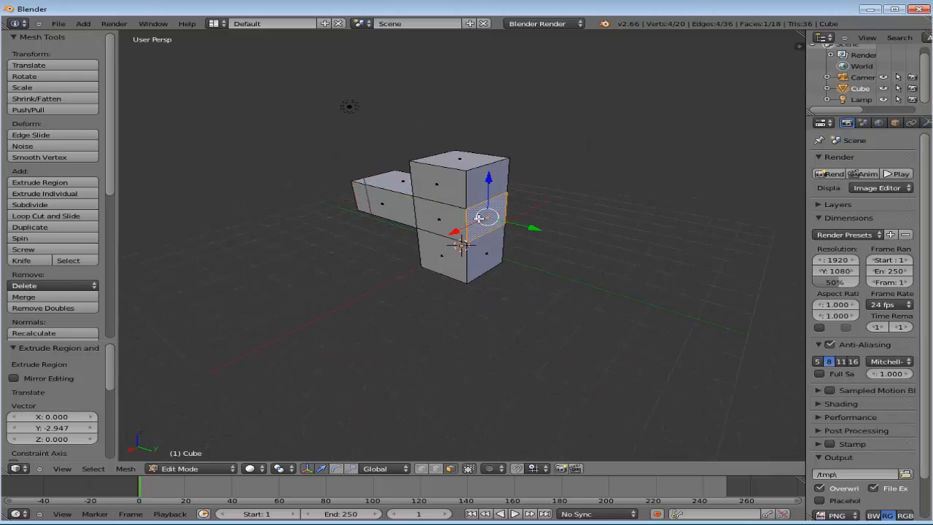
pyautogui.press('e')
pyautogui.press('y')
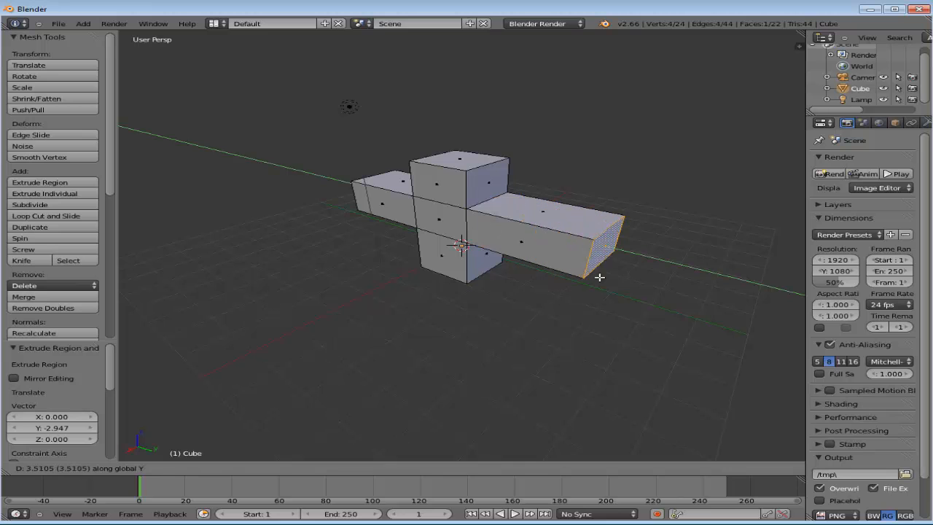
pyautogui.click(599, 277)
# Step: Select the end faces of both side arms together and try extruding them as one region along their shared normal
pyautogui.moveTo(362, 295); pyautogui.dragTo(504, 314, button='middle')
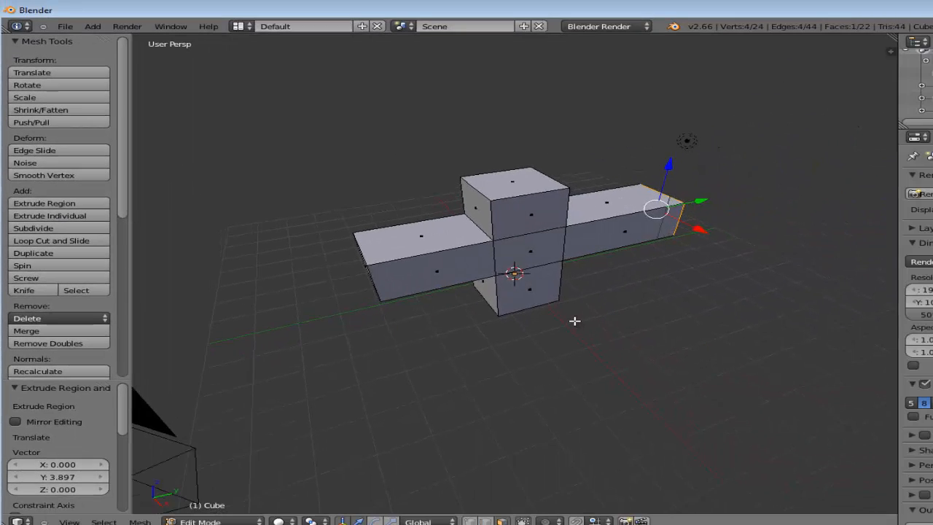
pyautogui.moveTo(575, 320); pyautogui.dragTo(526, 335, button='middle')
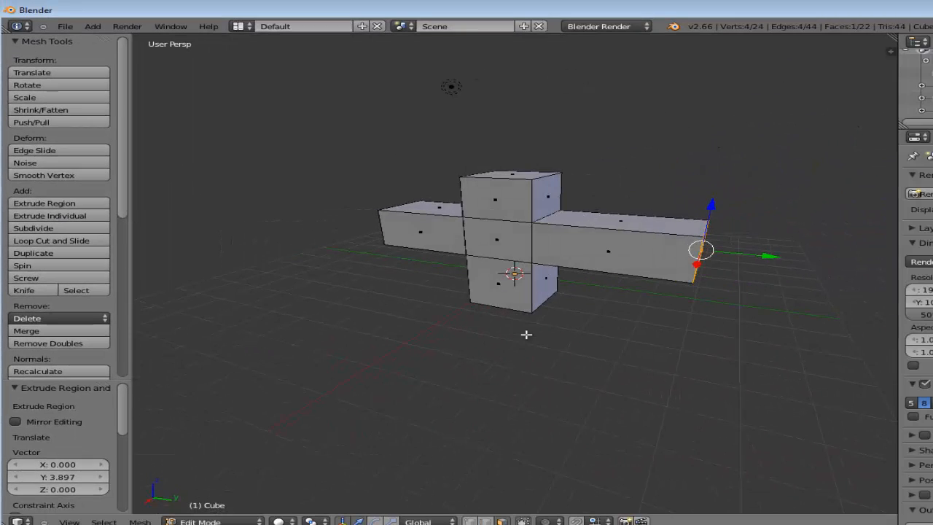
pyautogui.scroll(-2, 615, 284)
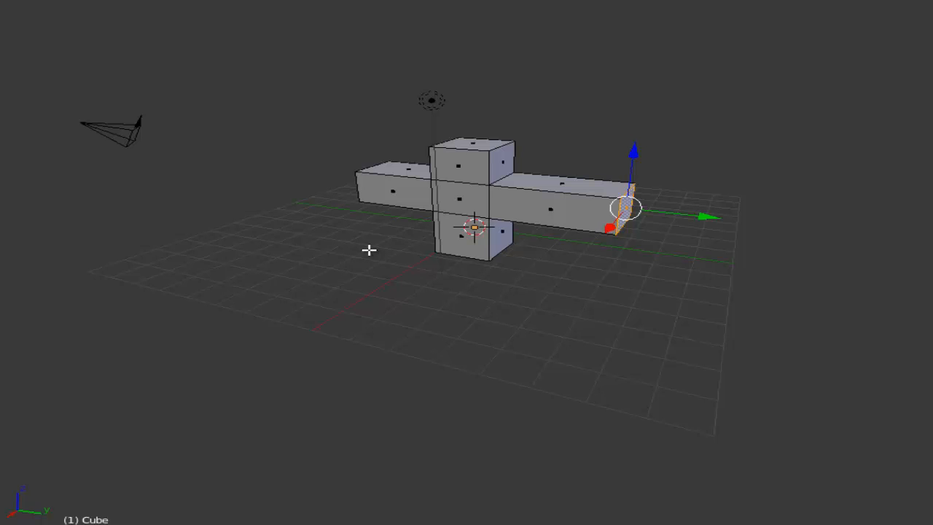
pyautogui.moveTo(369, 252); pyautogui.dragTo(560, 254, button='middle')
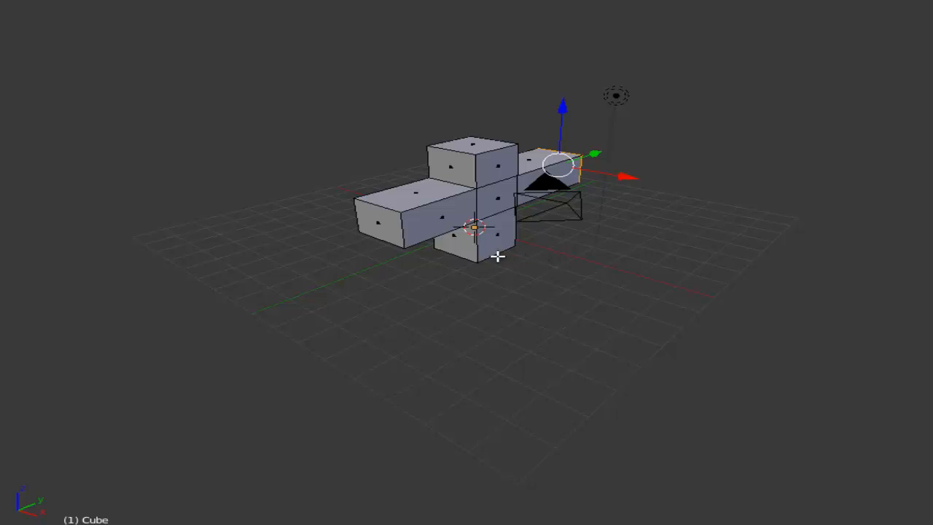
pyautogui.keyDown('shift'); pyautogui.rightClick(379, 227); pyautogui.keyUp('shift')
pyautogui.moveTo(529, 287); pyautogui.dragTo(411, 300, button='middle')
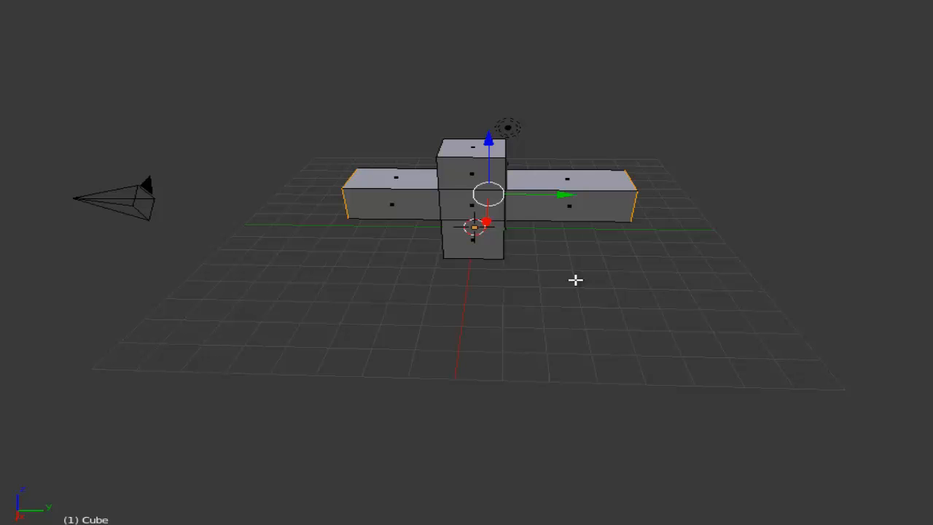
pyautogui.press('e')
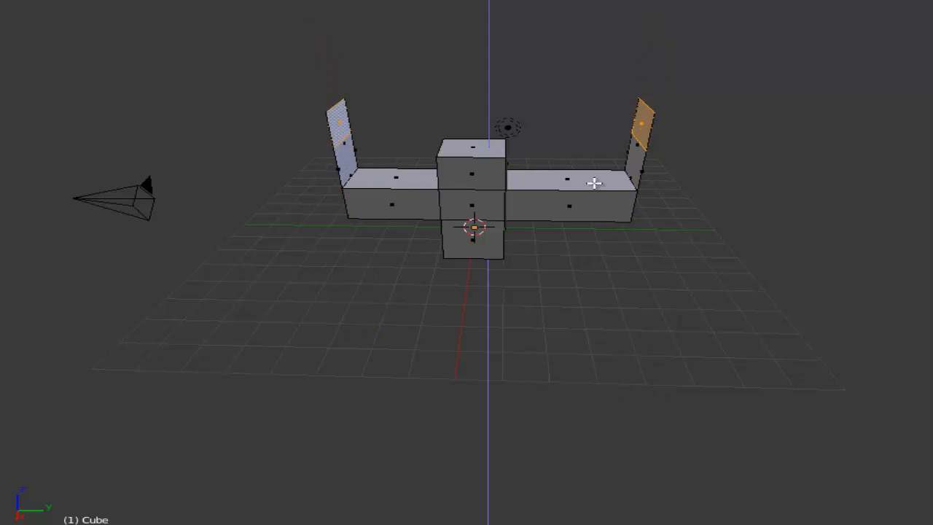
pyautogui.rightClick(585, 252)
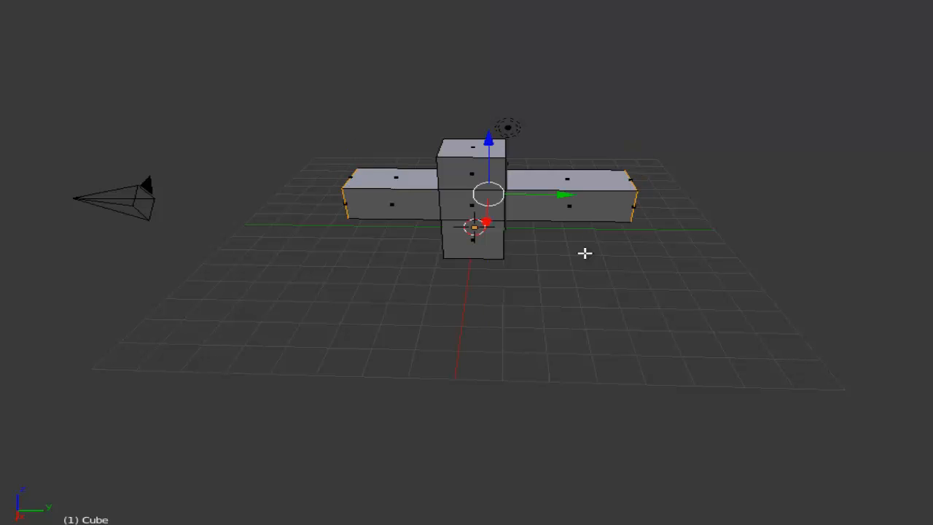
# Step: Try extruding the top block's positive-Y side face on its own, and add the adjacent positive-X face to the selection
pyautogui.moveTo(585, 253); pyautogui.dragTo(465, 243, button='middle')
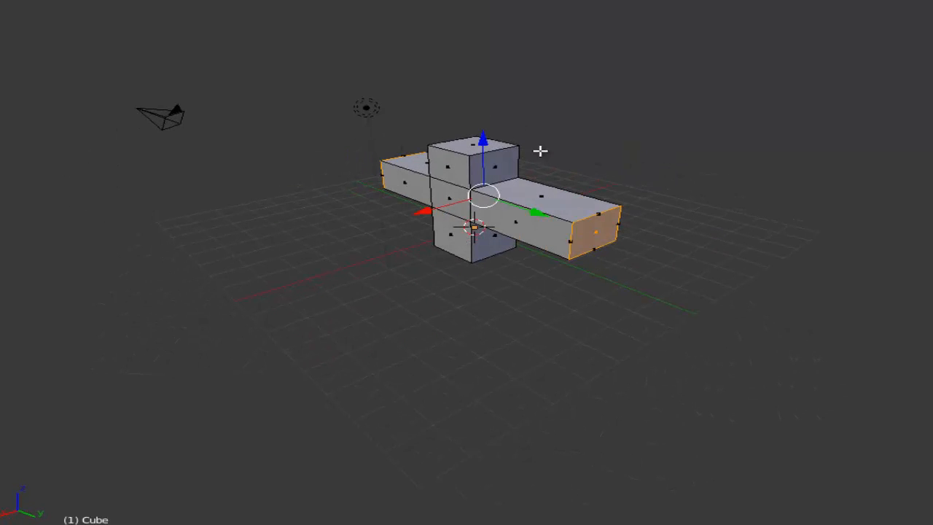
pyautogui.rightClick(498, 162)
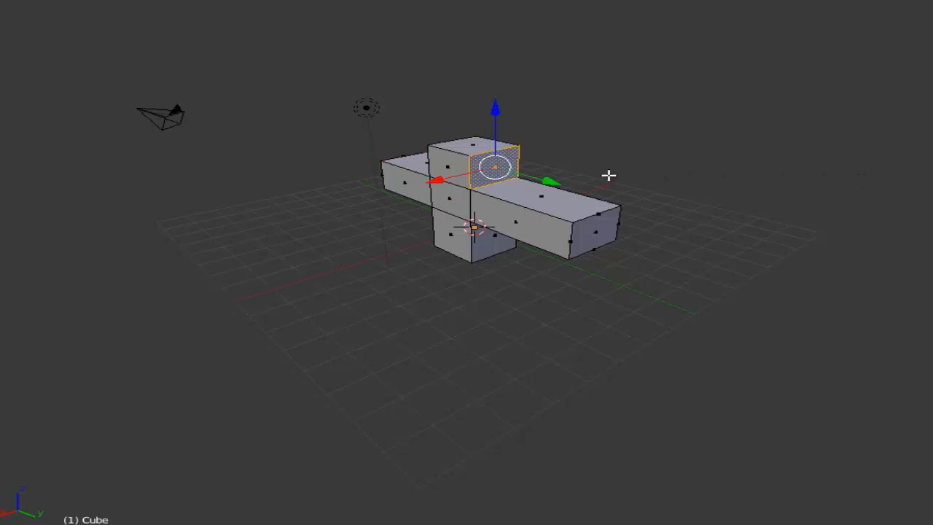
pyautogui.press('e')
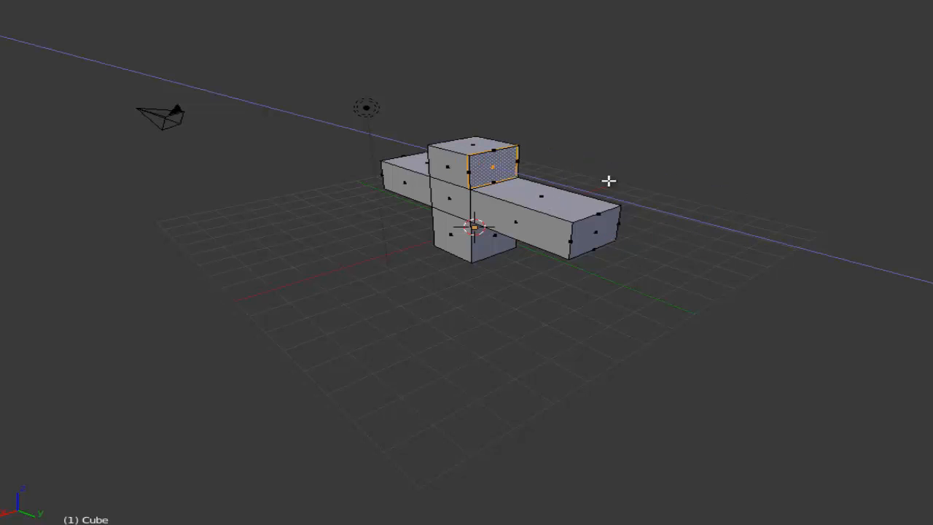
pyautogui.rightClick(649, 202)
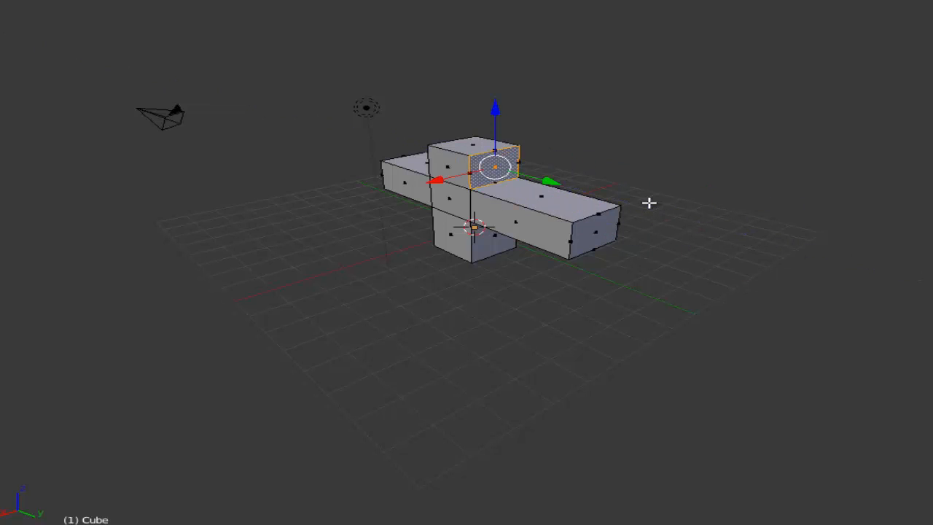
pyautogui.keyDown('shift'); pyautogui.rightClick(451, 164); pyautogui.keyUp('shift')
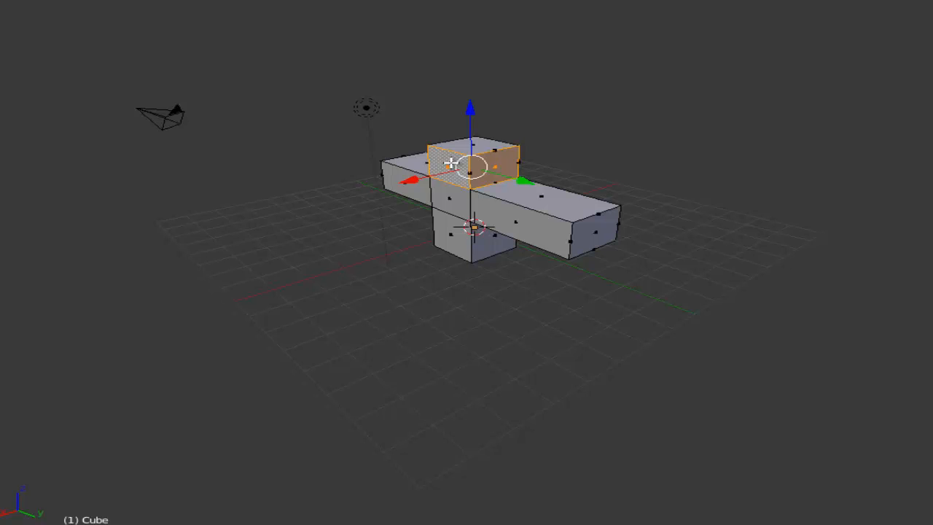
# Step: Try extruding the top block's two adjacent side faces together along their shared normal, global X and global Y
pyautogui.scroll(4, 452, 162)
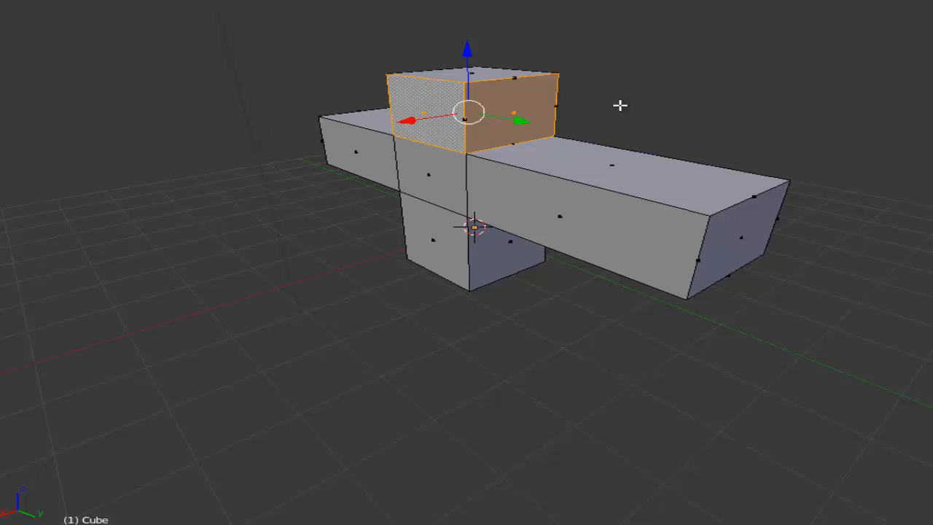
pyautogui.press('g')
pyautogui.press('z')
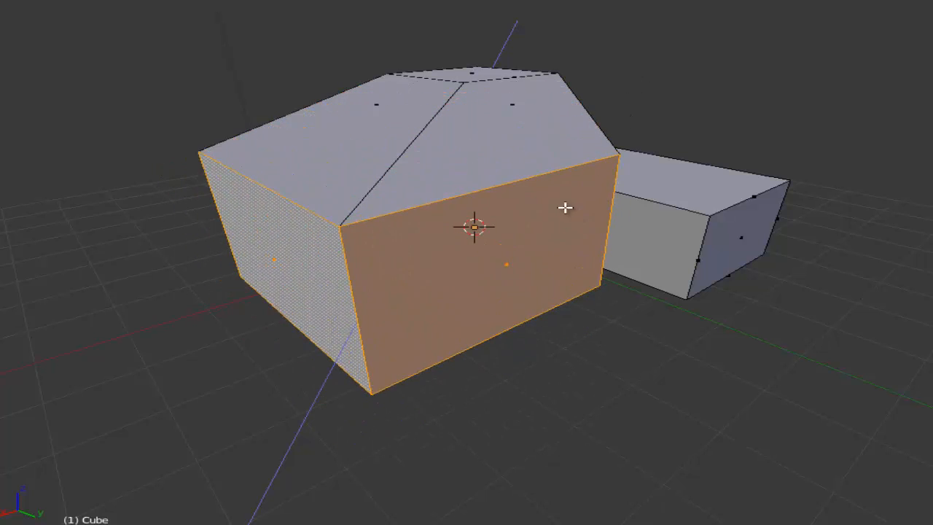
pyautogui.press('x')
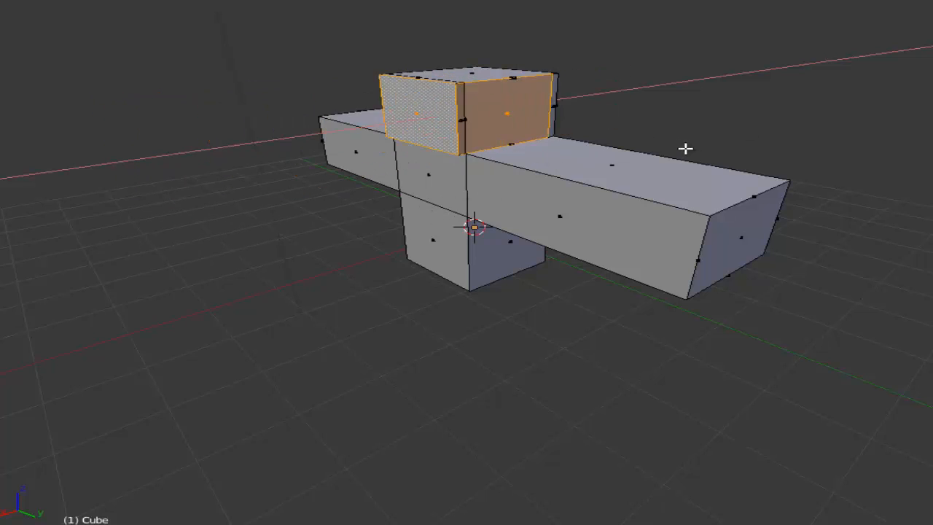
pyautogui.press('y')
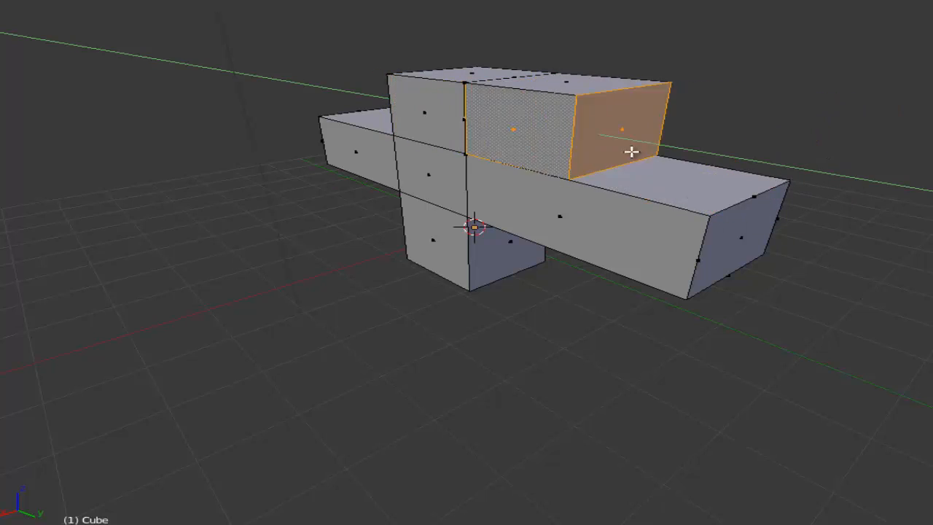
pyautogui.click(646, 166)
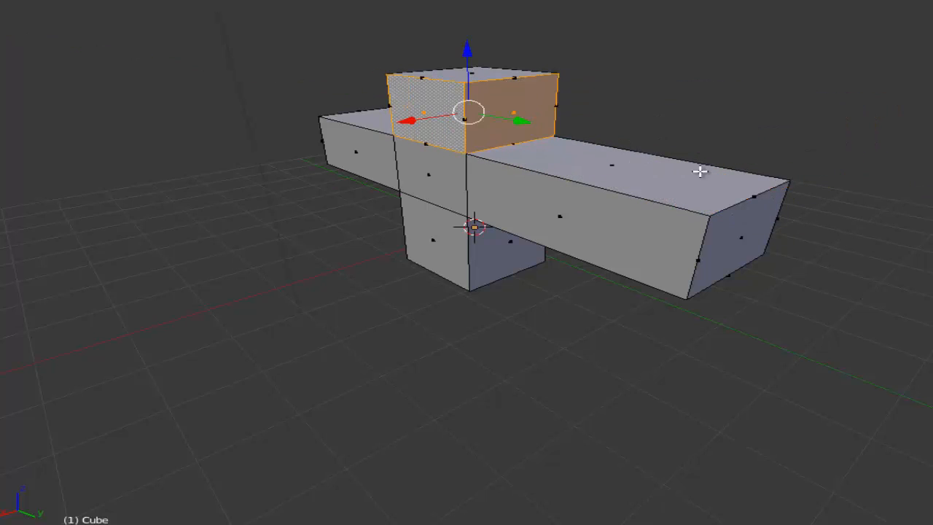
# Step: Try a region extrusion of the two adjacent faces along their averaged normal, about 2.01 units in X and Y
pyautogui.moveTo(693, 171); pyautogui.dragTo(702, 179, button='middle')
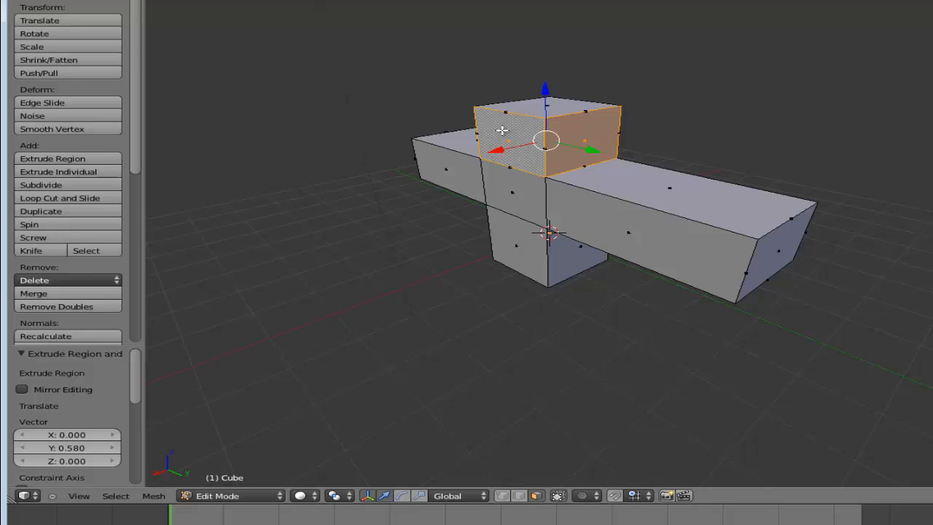
pyautogui.press('e')
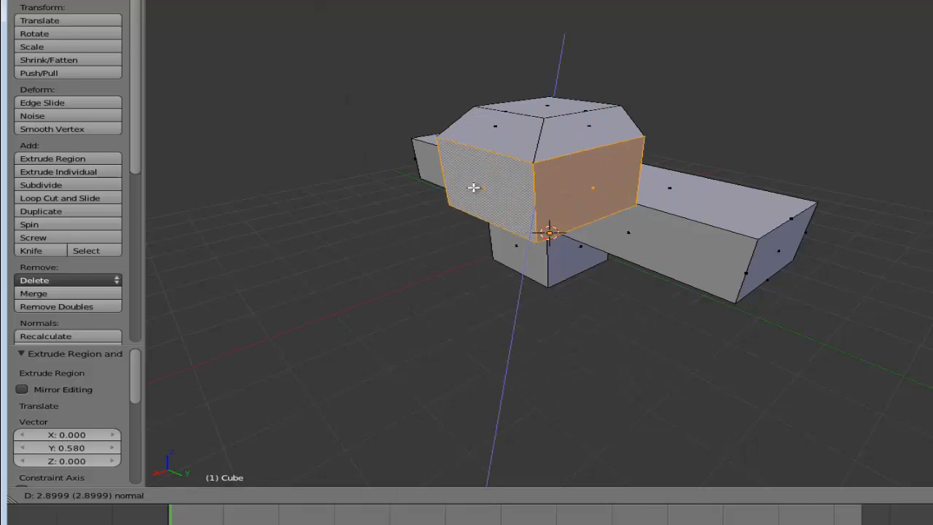
pyautogui.click(474, 187)
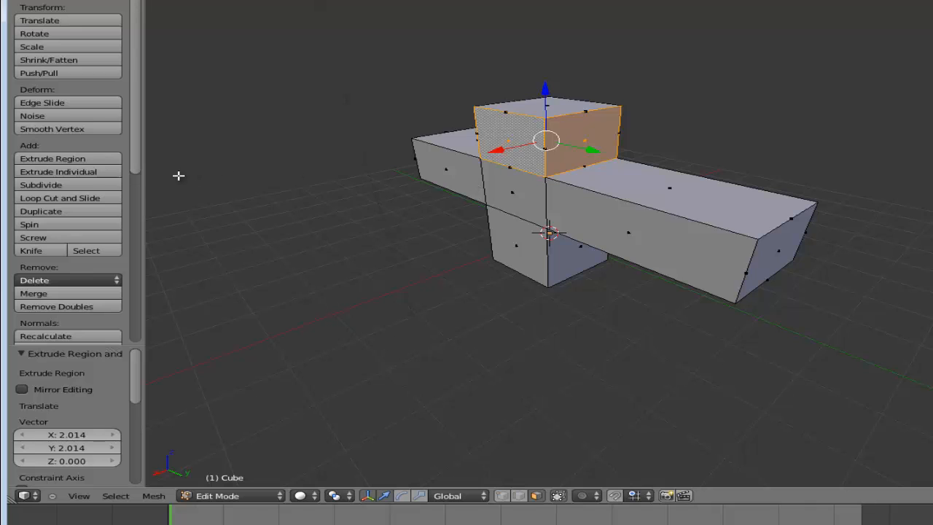
# Step: Extrude the two adjacent side faces individually by about 2.225 units, and scale the positive-X end face to about 0.29
pyautogui.click(104, 176)
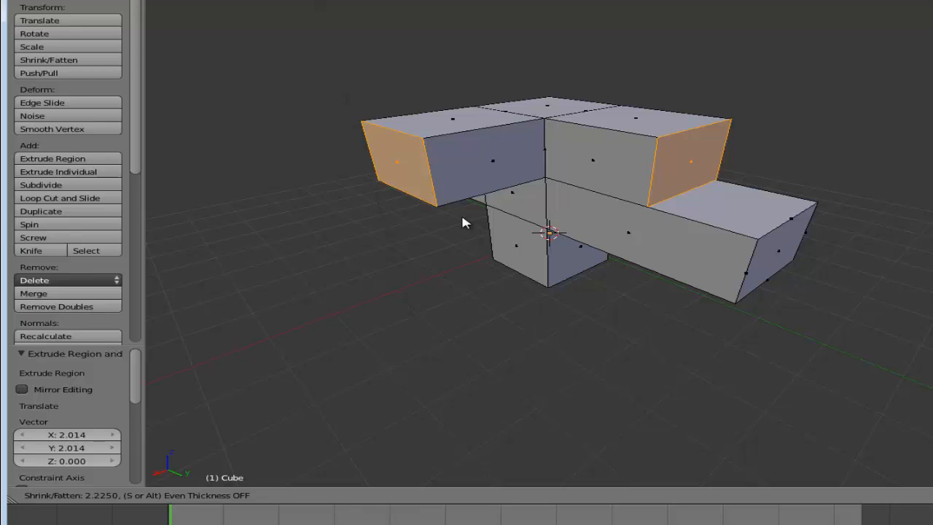
pyautogui.click(464, 222)
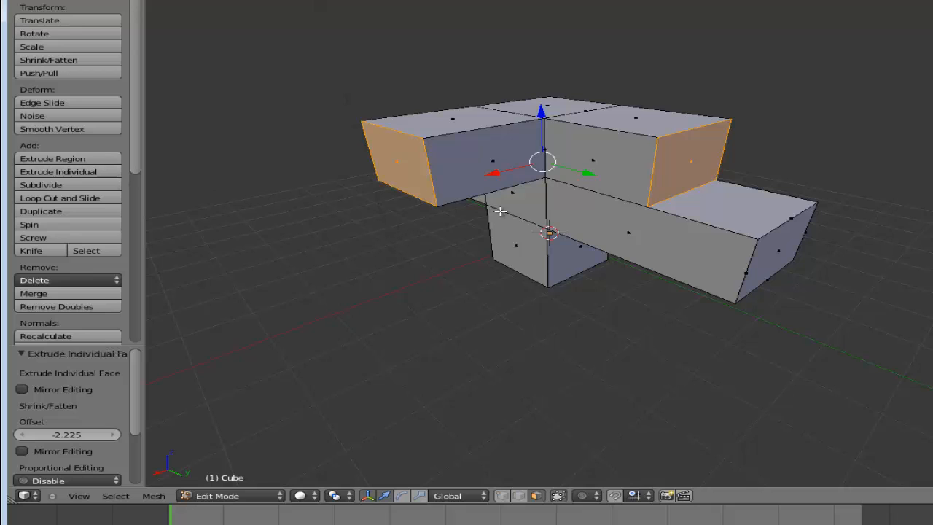
pyautogui.rightClick(388, 148)
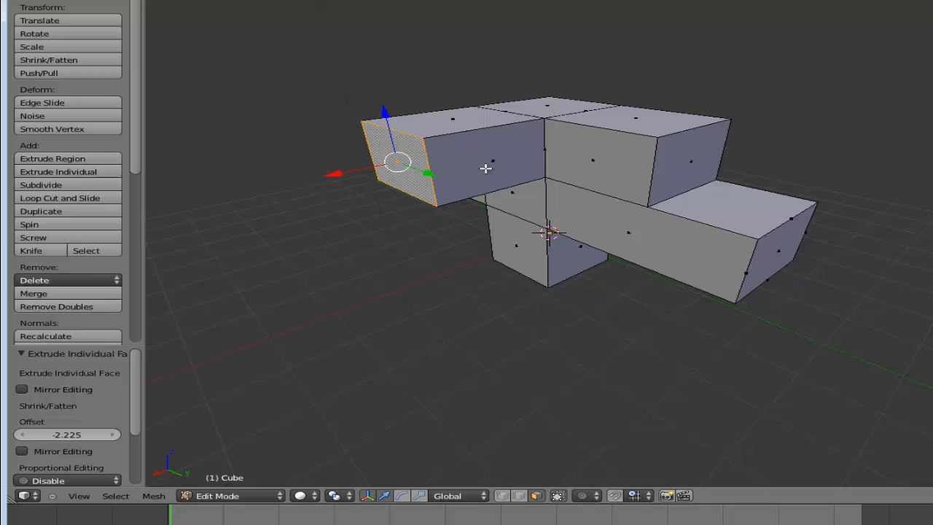
pyautogui.press('s')
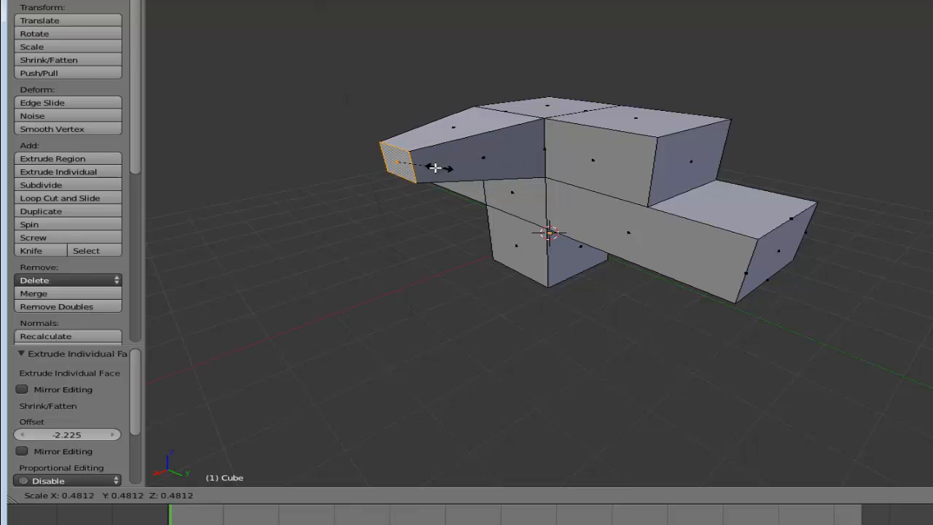
pyautogui.click(408, 167)
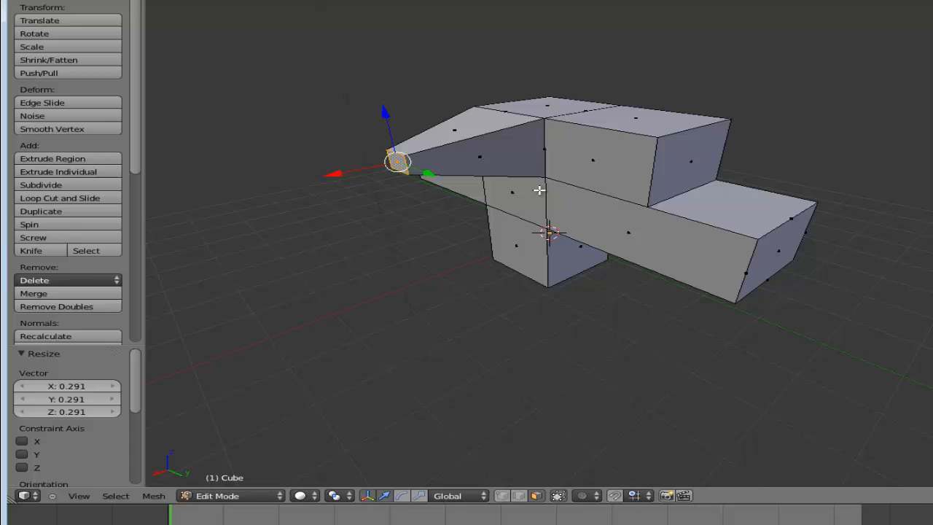
# Step: Extrude the tapered positive-X end face about 1.36 units along its normal and scale it up to about 2.67
pyautogui.press('e')
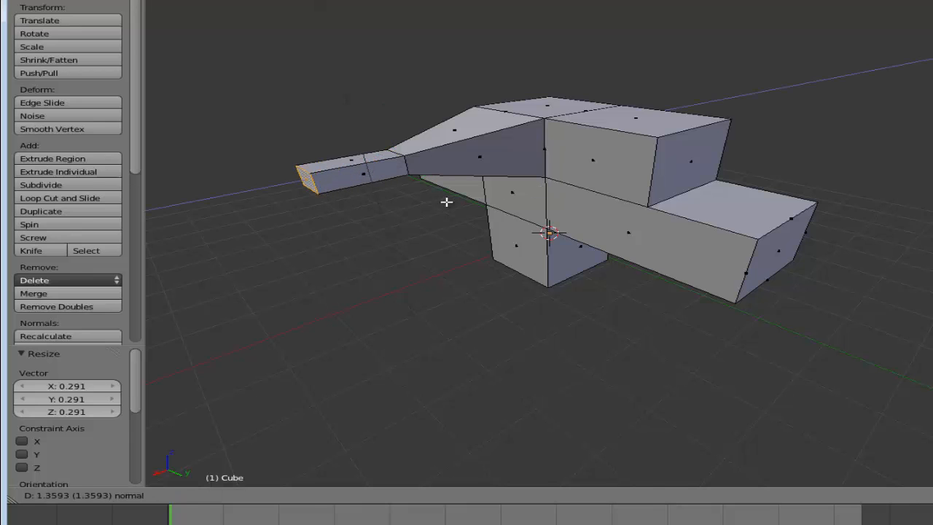
pyautogui.click(292, 215)
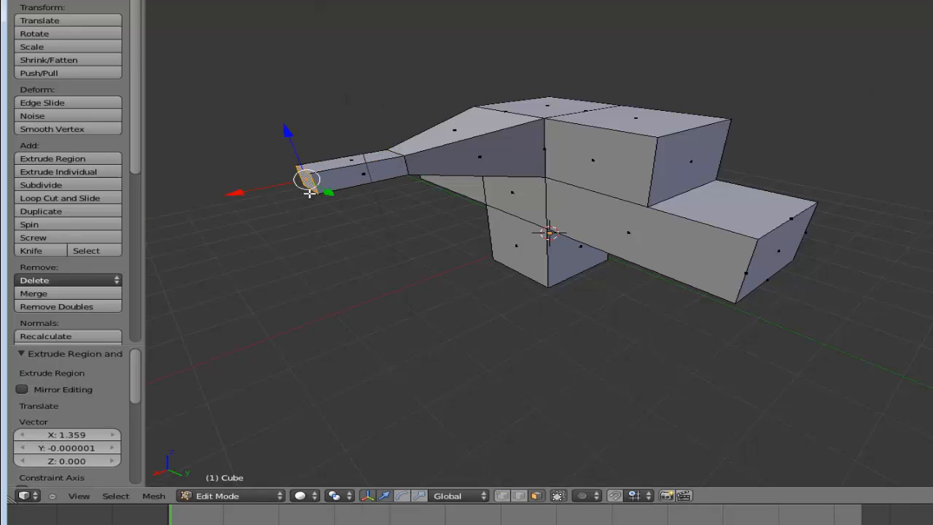
pyautogui.press('s')
pyautogui.click(333, 203)
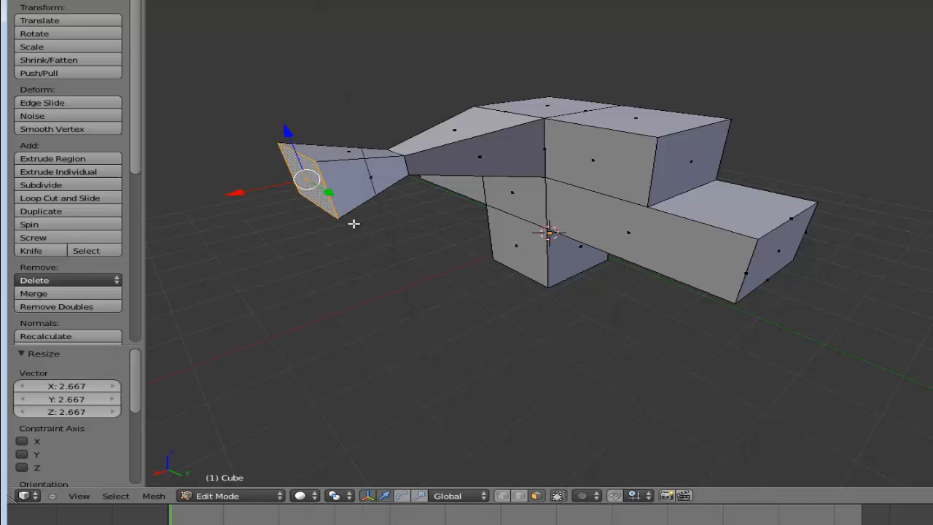
# Step: Extrude the widened end face about 0.65 units along X, and extrude the new segment's top face about 1.18 units up in Z
pyautogui.press('e')
pyautogui.click(288, 222)
pyautogui.rightClick(275, 158)
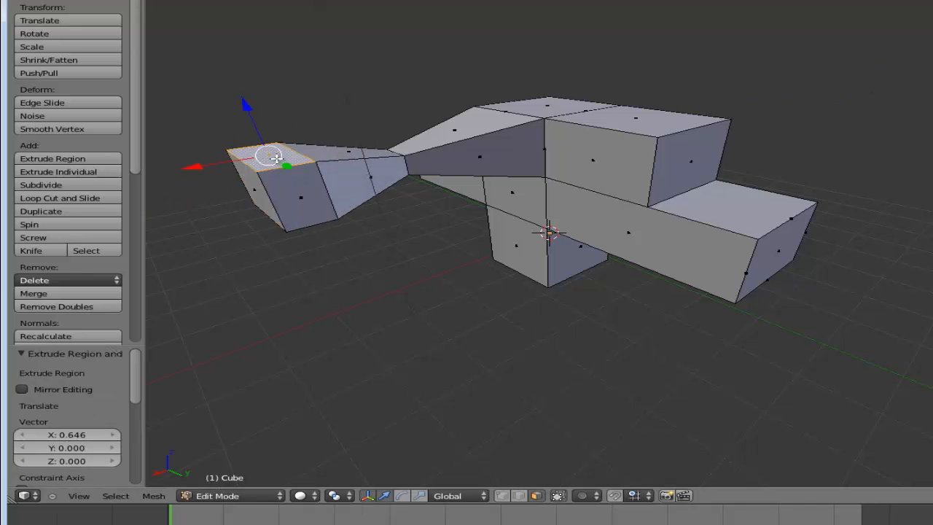
pyautogui.press('e')
pyautogui.click(273, 85)
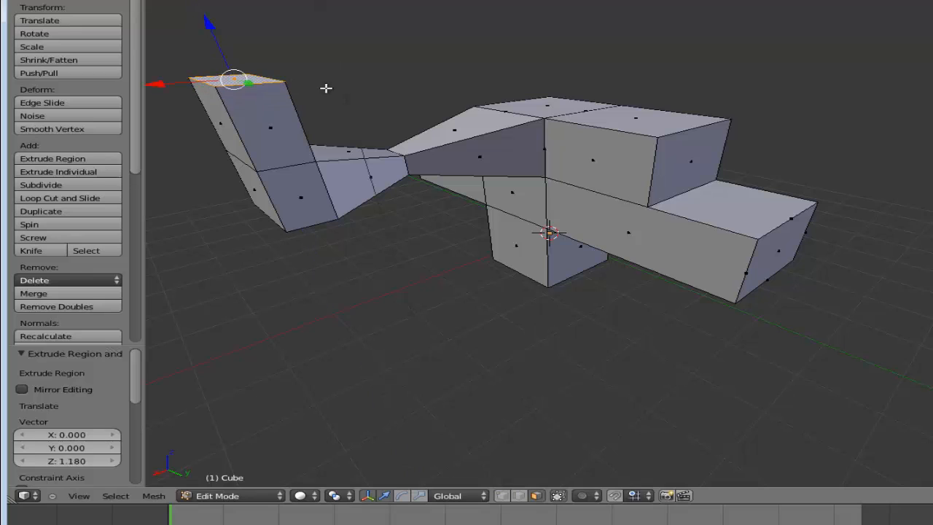
# Step: Rotate the raised top face by about 21.9° and extrude it along its normal, about 0.89 units in Z
pyautogui.press('r')
pyautogui.click(282, 85)
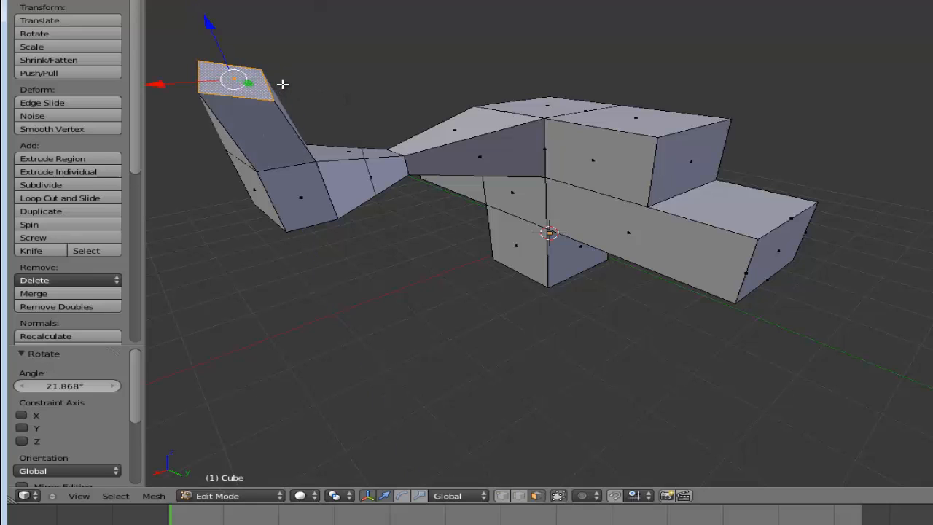
pyautogui.press('e')
pyautogui.click(384, 34)
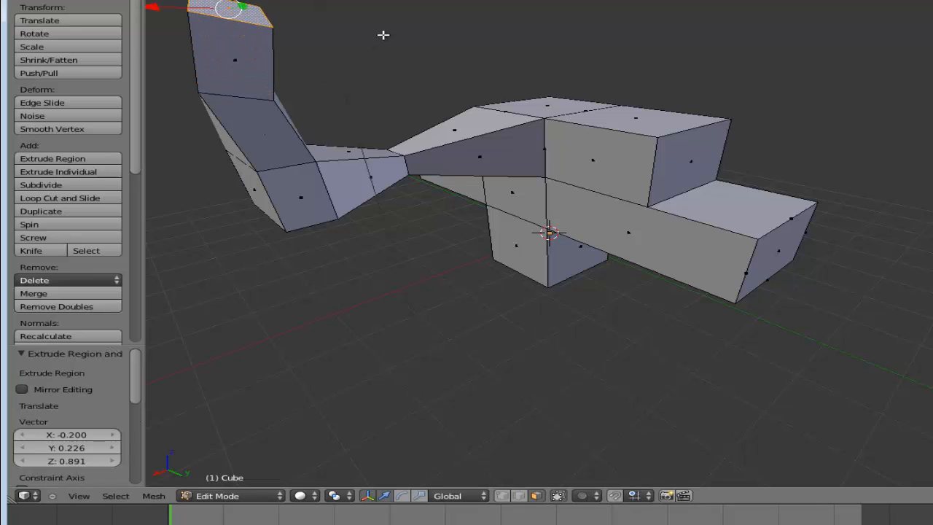
# Step: Scale the upright arm's top face down to about 0.44 on all axes
pyautogui.scroll(-4, 366, 142)
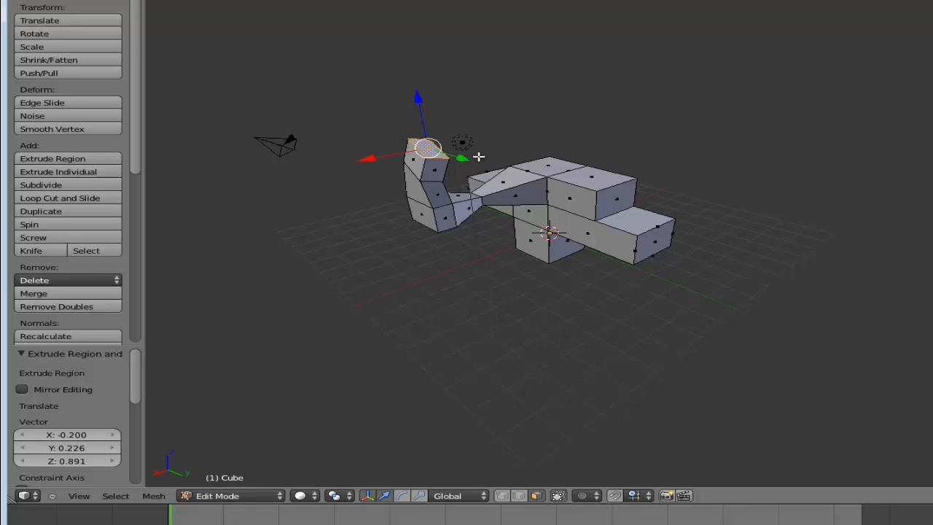
pyautogui.press('s')
pyautogui.click(451, 148)
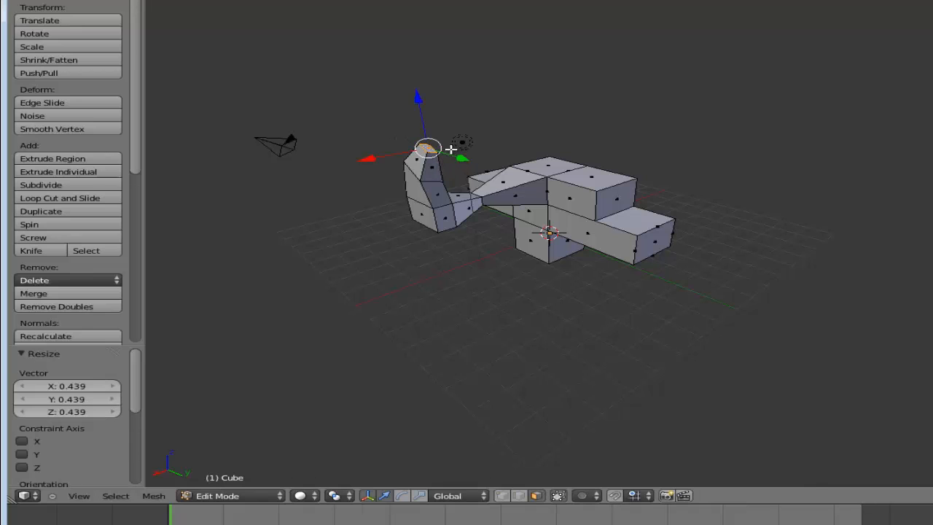
# Step: Rotate the reduced top face by about -31° and extrude it along its normal, about 1.31 units in Z
pyautogui.press('r')
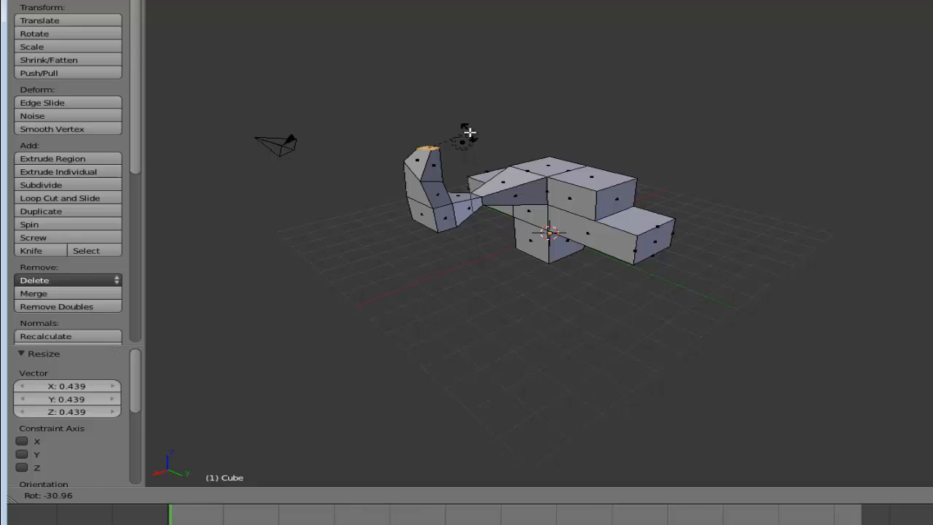
pyautogui.click(469, 132)
pyautogui.press('e')
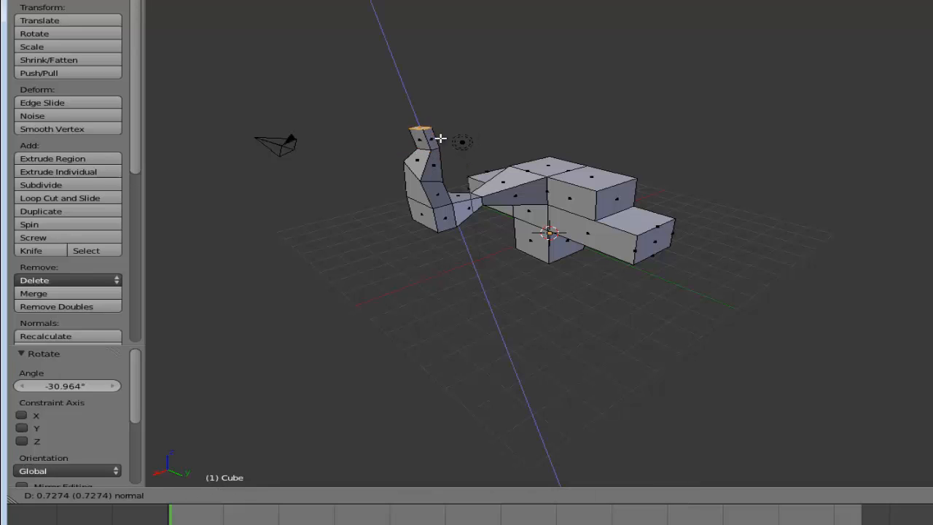
pyautogui.click(434, 129)
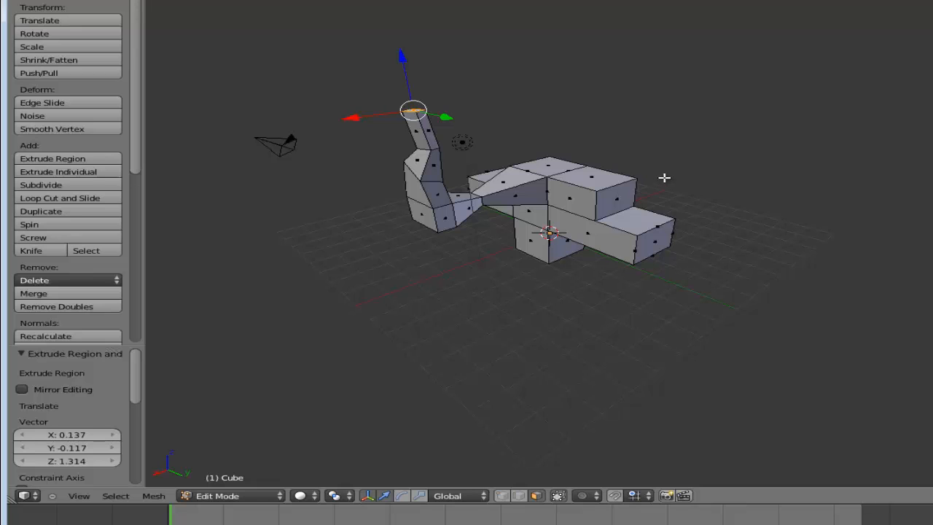
# Step: Select two side faces of the arm's topmost segment and extrude them individually by about 3.93 units
pyautogui.moveTo(664, 177); pyautogui.dragTo(605, 182, button='middle')
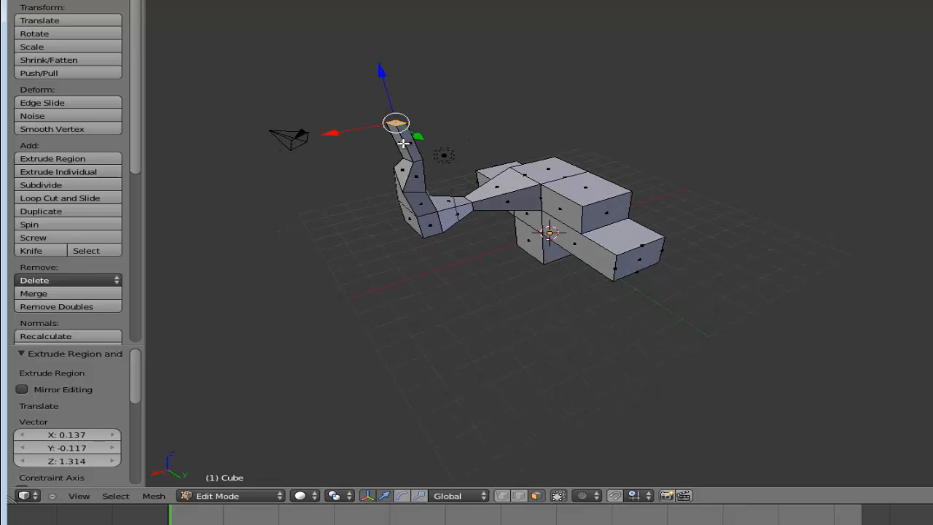
pyautogui.moveTo(608, 139); pyautogui.dragTo(522, 159, button='middle')
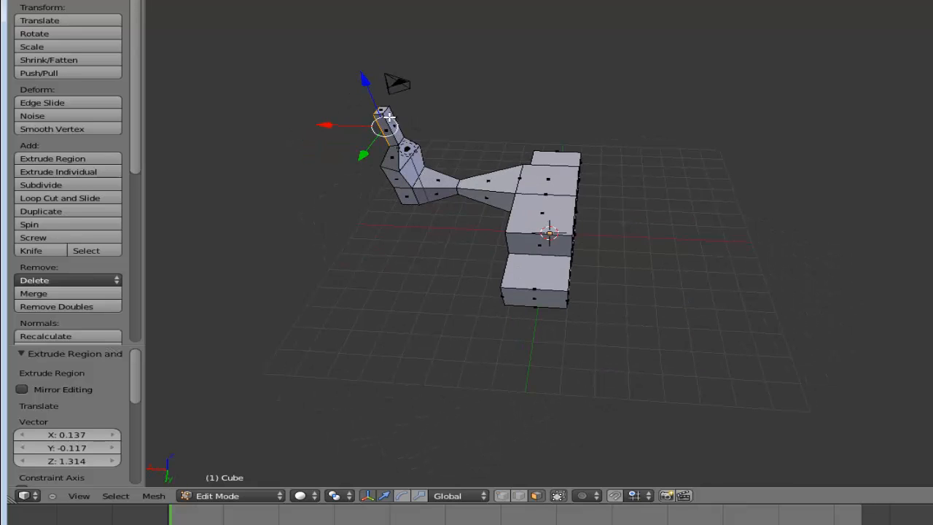
pyautogui.rightClick(390, 116)
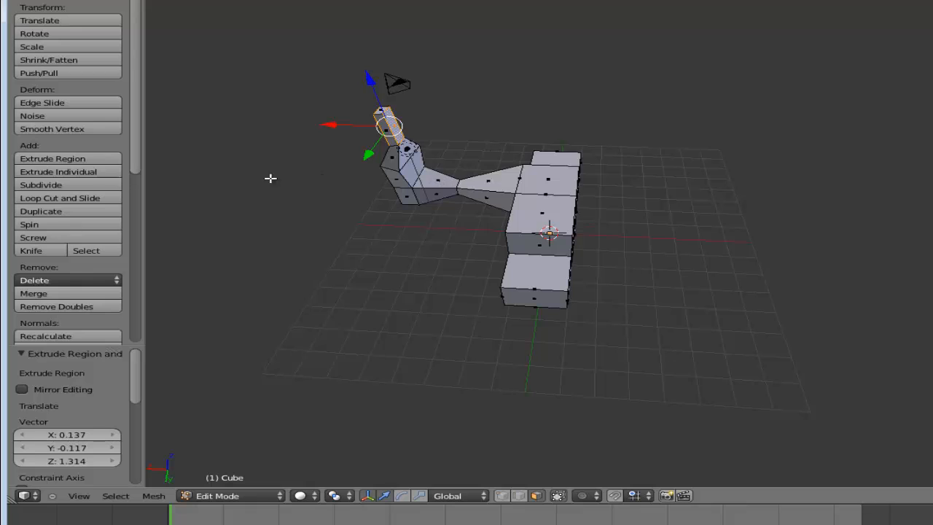
pyautogui.hotkey('alt', 's')
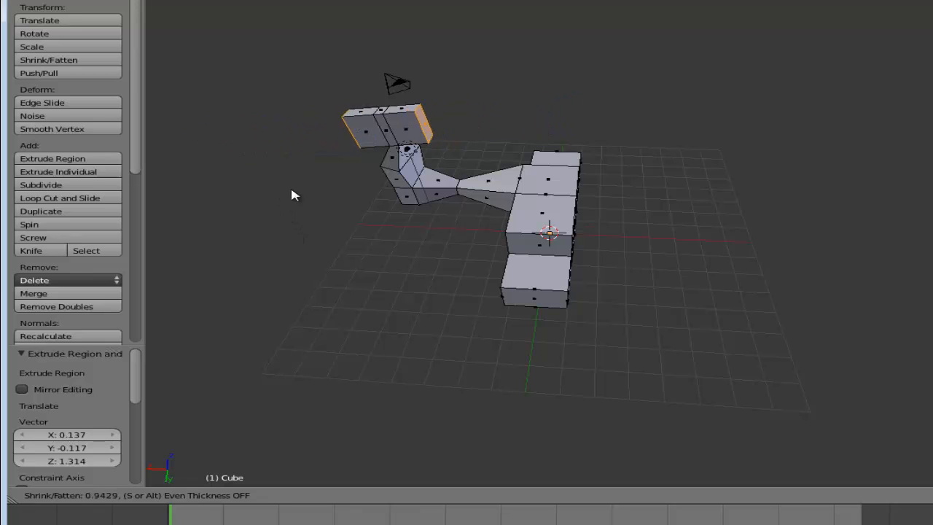
pyautogui.click(346, 228)
pyautogui.moveTo(321, 211); pyautogui.dragTo(566, 239, button='middle')
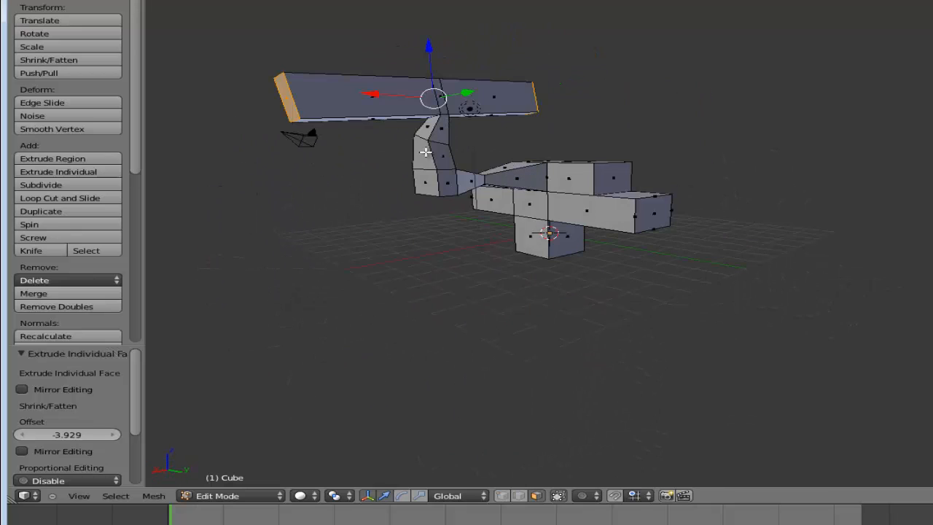
# Step: Undo all the extrusions and transforms back to the plain cube with its top face selected
pyautogui.hotkey('ctrl', 'z')
pyautogui.hotkey('ctrl', 'z')
pyautogui.hotkey('ctrl', 'z')
pyautogui.hotkey('ctrl', 'z')
pyautogui.hotkey('ctrl', 'z')
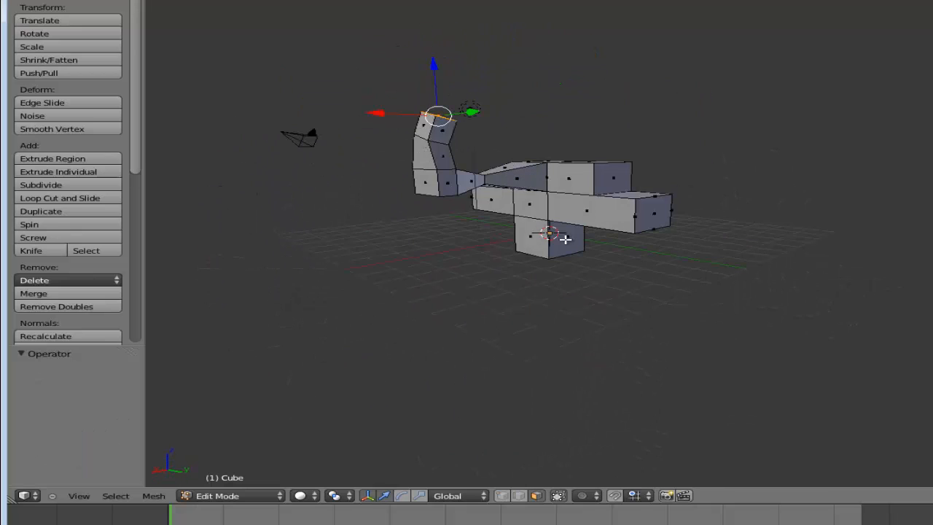
pyautogui.hotkey('ctrl', 'z')
pyautogui.hotkey('ctrl', 'z')
pyautogui.hotkey('ctrl', 'z')
pyautogui.hotkey('ctrl', 'z')
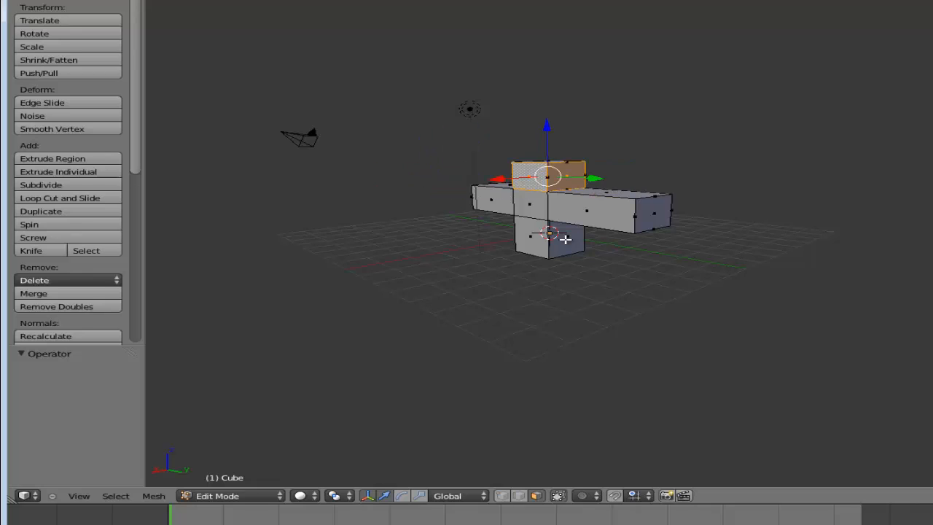
pyautogui.hotkey('ctrl', 'z')
pyautogui.hotkey('ctrl', 'z')
pyautogui.hotkey('ctrl', 'z')
pyautogui.hotkey('ctrl', 'z')
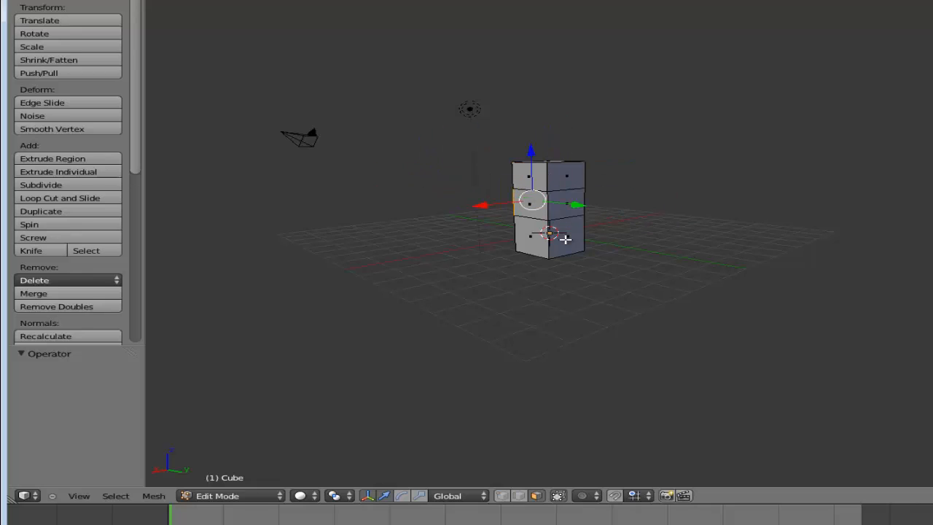
pyautogui.hotkey('ctrl', 'z')
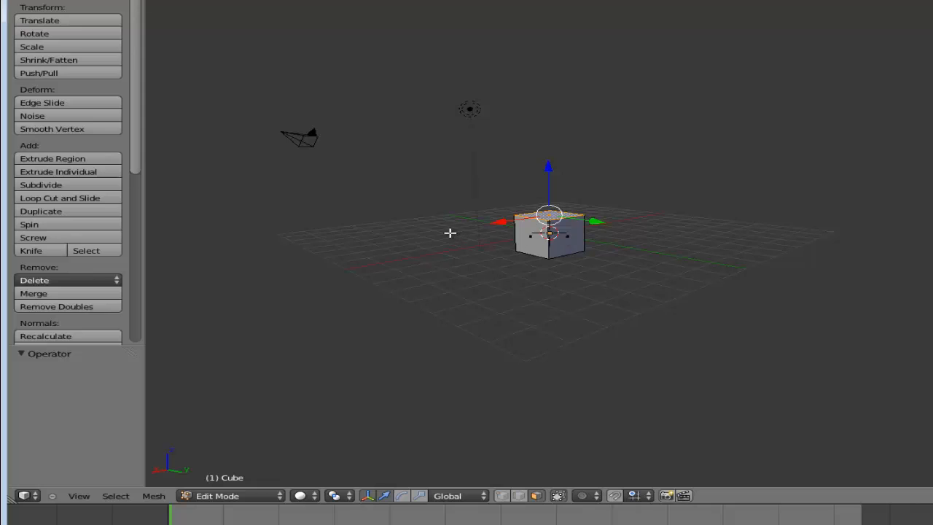
# Step: Show the cube from the front view and set the viewport shading to Wireframe
pyautogui.moveTo(454, 238); pyautogui.dragTo(746, 222, button='middle')
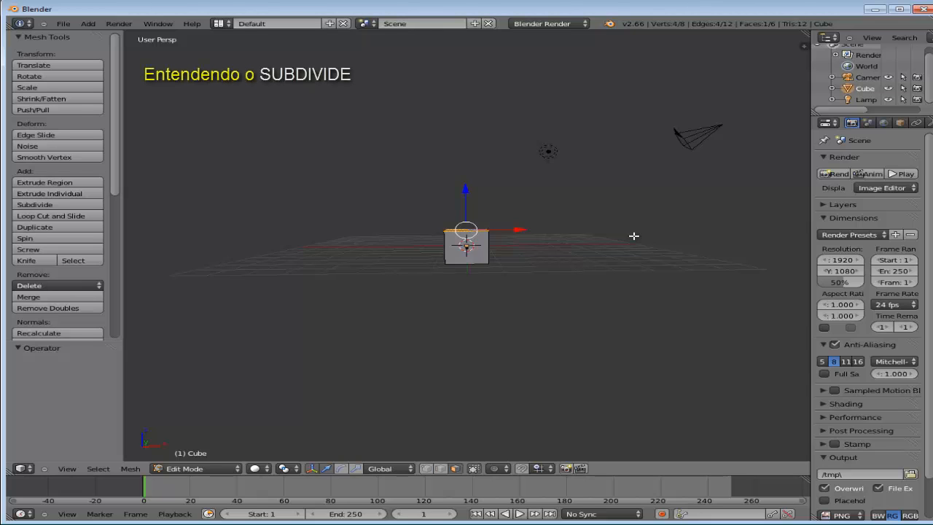
pyautogui.scroll(4, 633, 236)
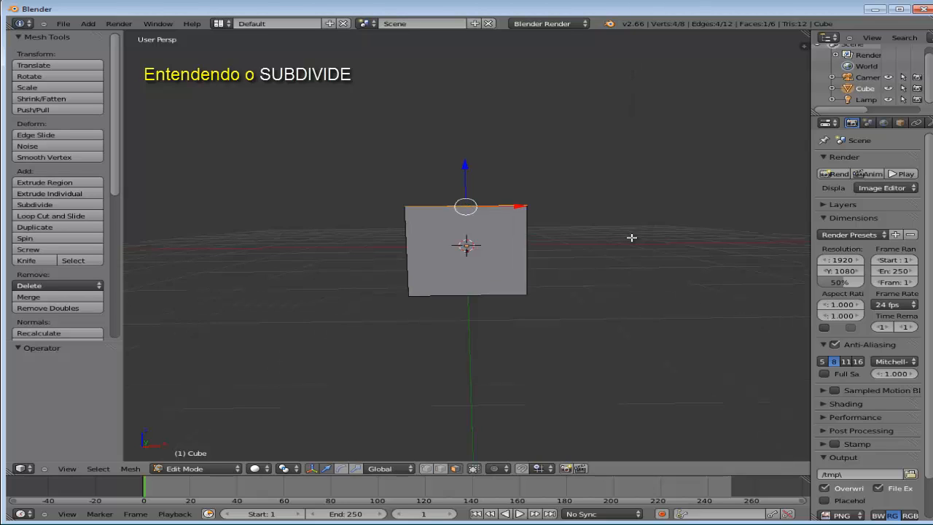
pyautogui.press('KP_1')
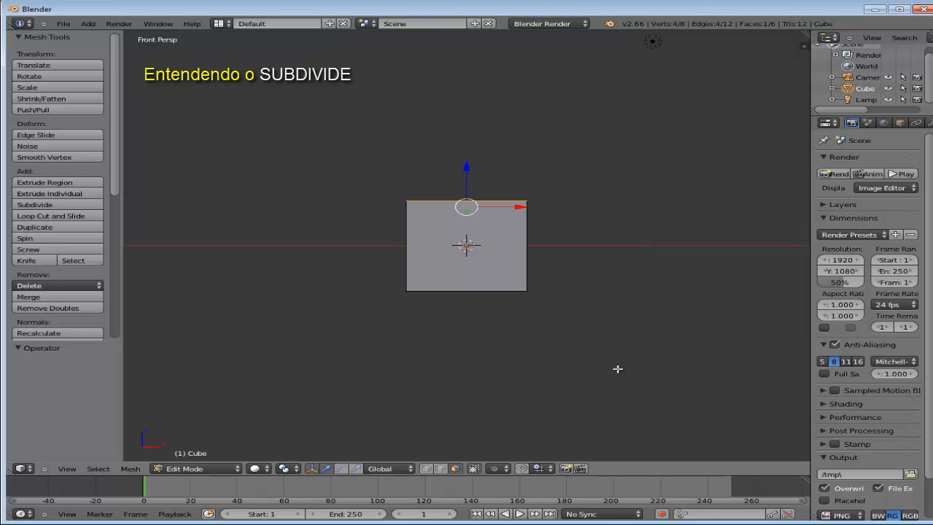
pyautogui.click(268, 471)
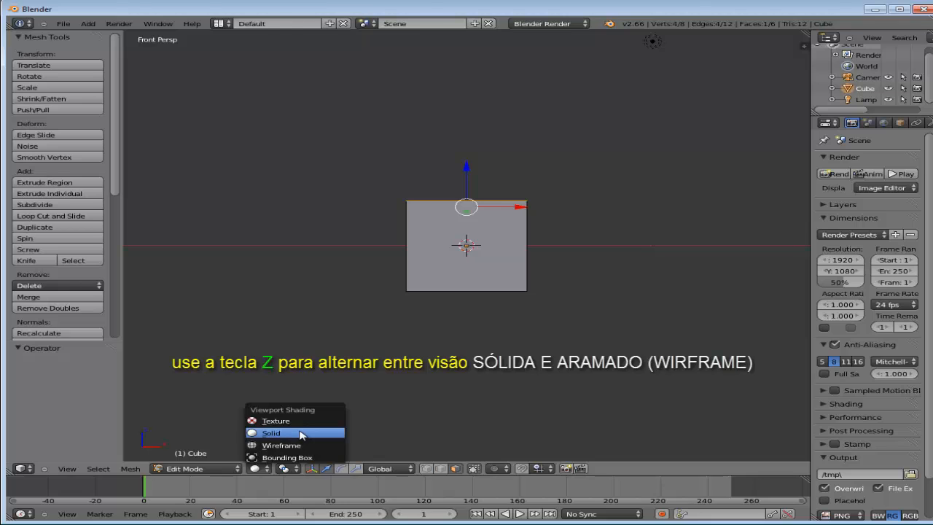
pyautogui.click(285, 444)
pyautogui.scroll(2, 420, 403)
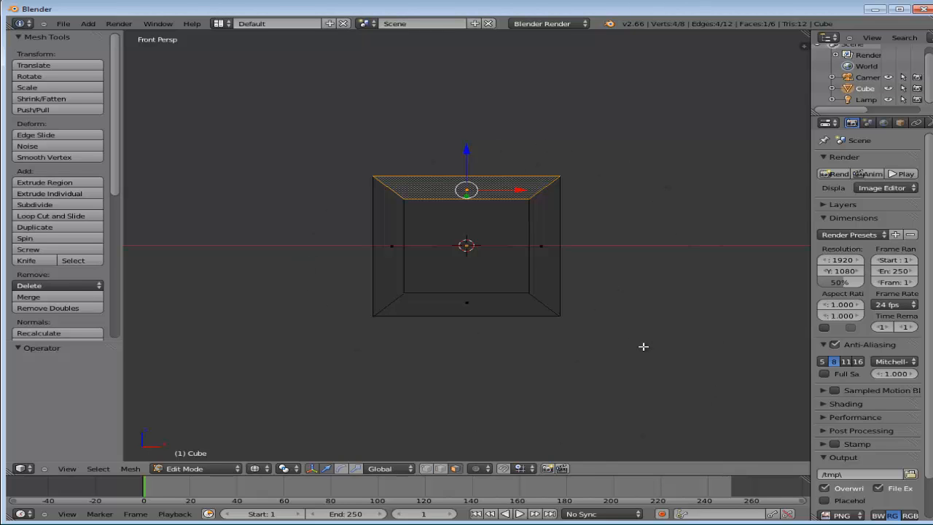
# Step: Toggle the viewport shading to Solid and back to Wireframe
pyautogui.press('z')
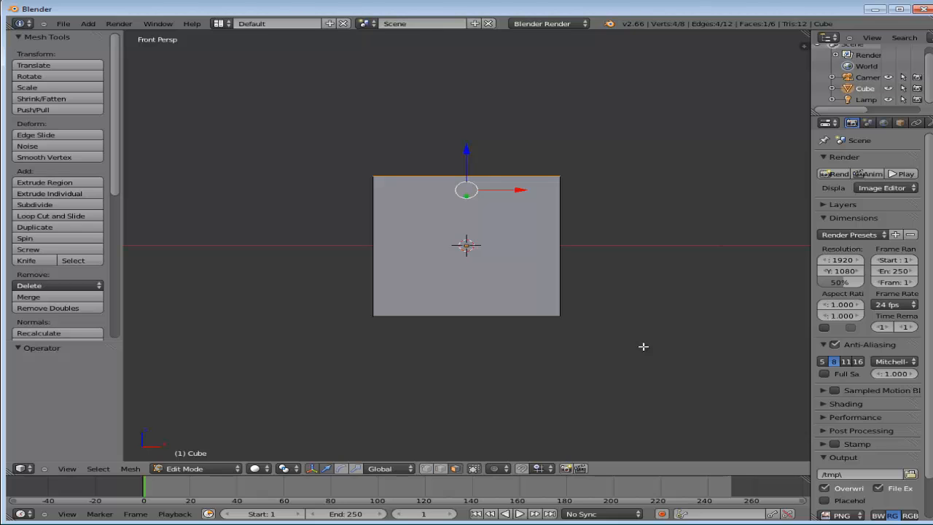
pyautogui.press('z')
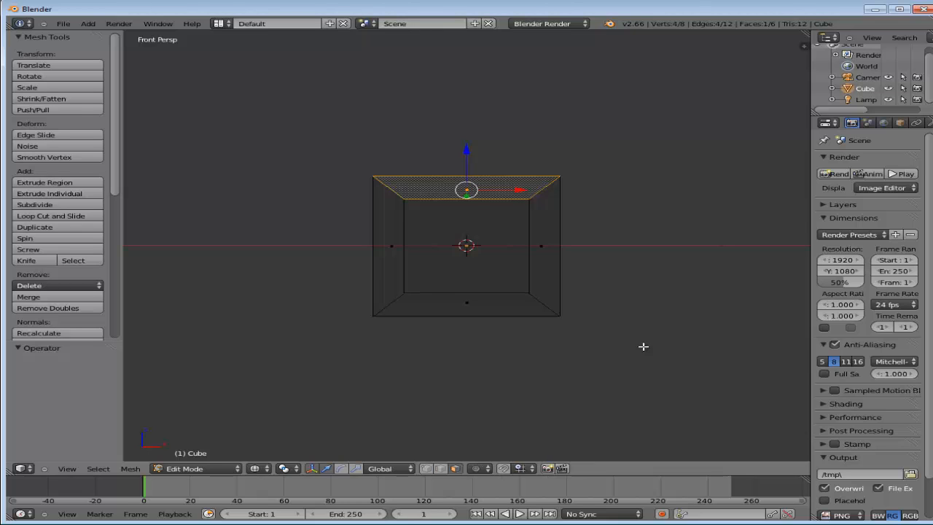
pyautogui.click(264, 469)
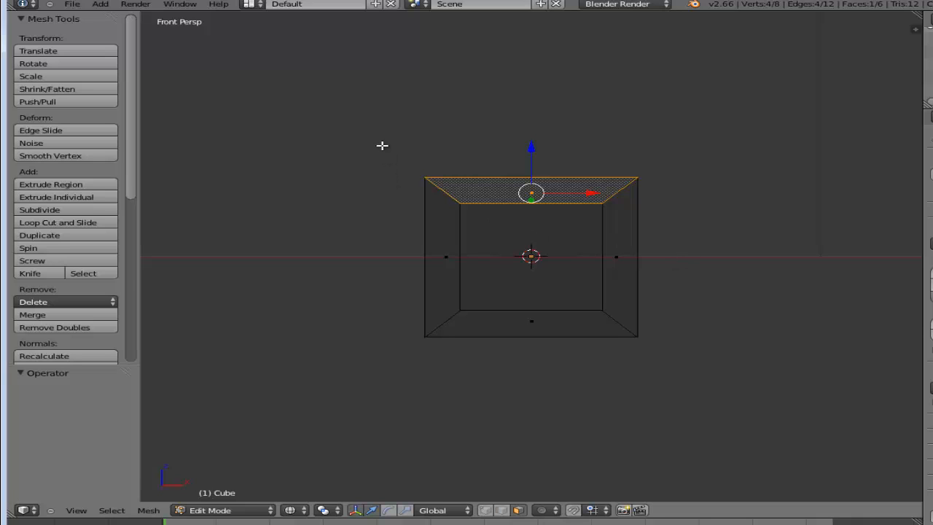
# Step: Box-select all of the cube's faces, including the hidden ones, in the wireframe view
pyautogui.press('b')
pyautogui.press('Escape')
pyautogui.moveTo(382, 145); pyautogui.dragTo(725, 381)
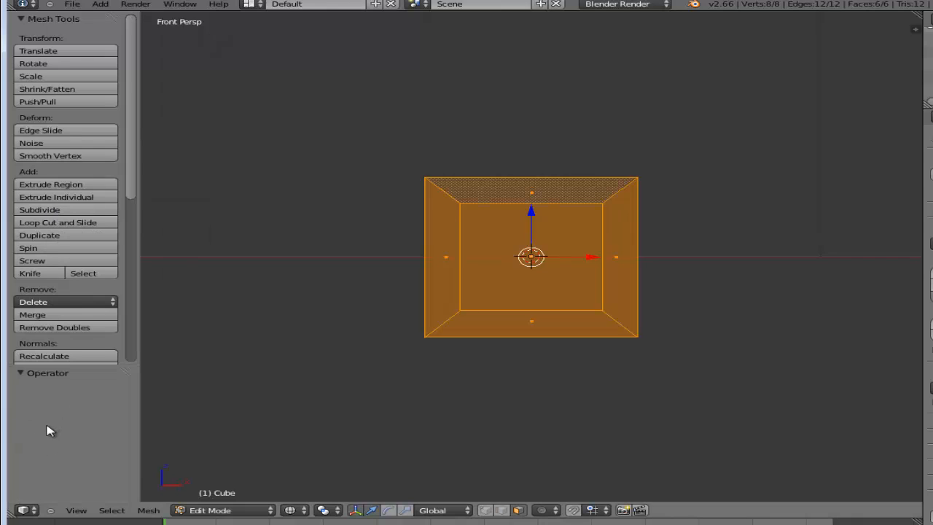
# Step: Subdivide the selected cube, enlarge the operator settings area, and raise the number of cuts to 5
pyautogui.click(43, 211)
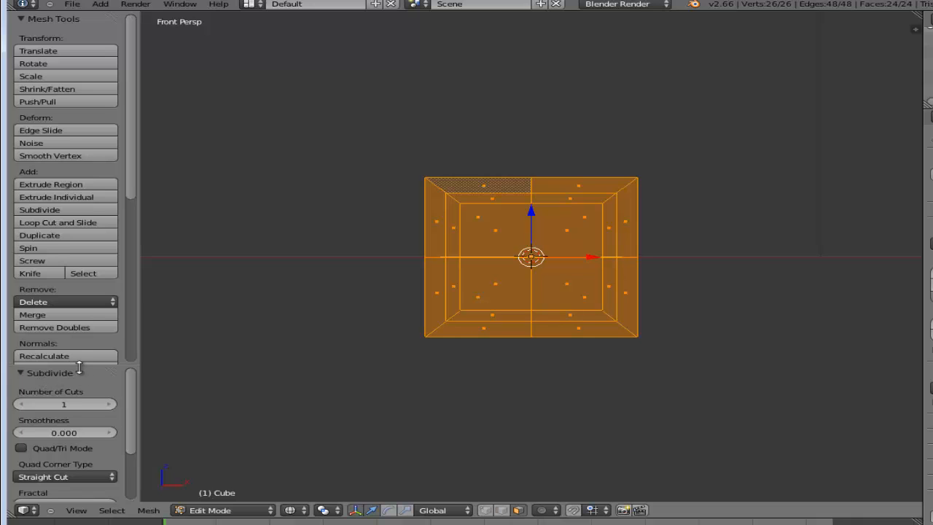
pyautogui.moveTo(81, 365); pyautogui.dragTo(114, 217)
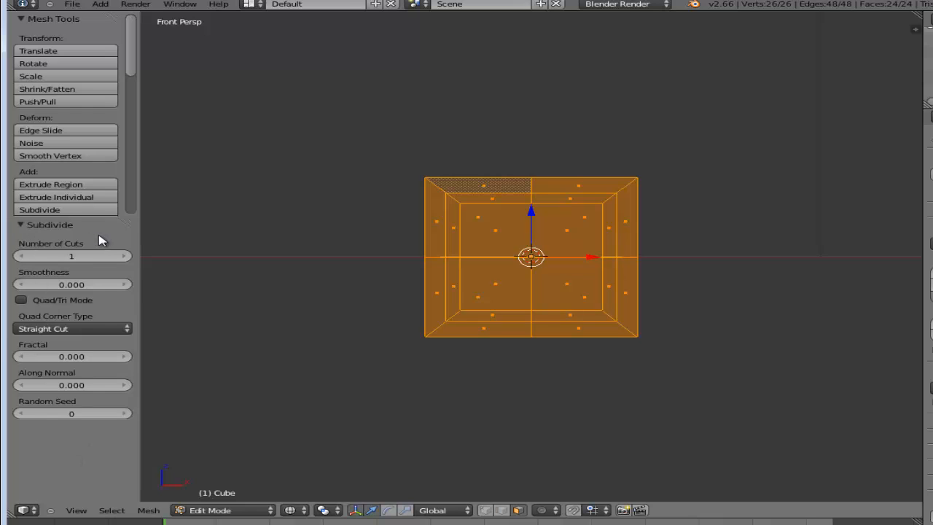
pyautogui.click(123, 256)
pyautogui.click(124, 256)
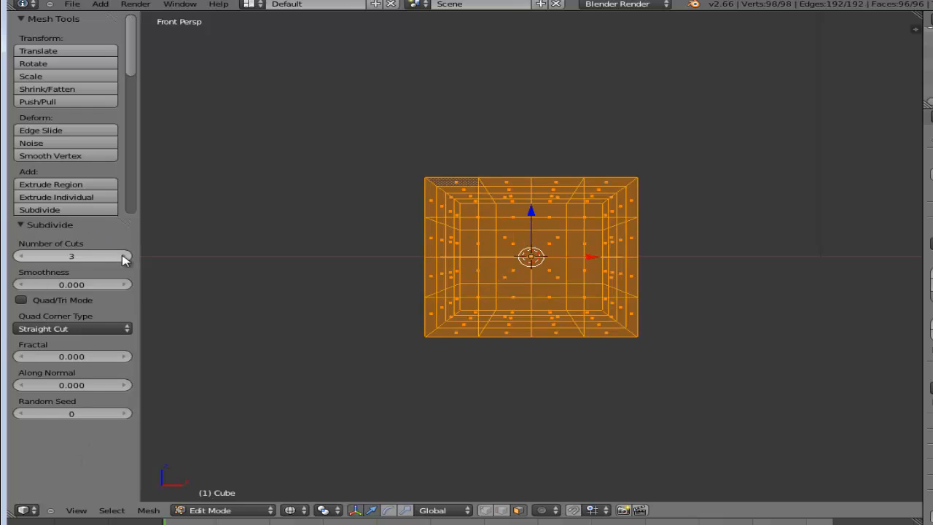
pyautogui.click(123, 256)
pyautogui.click(124, 256)
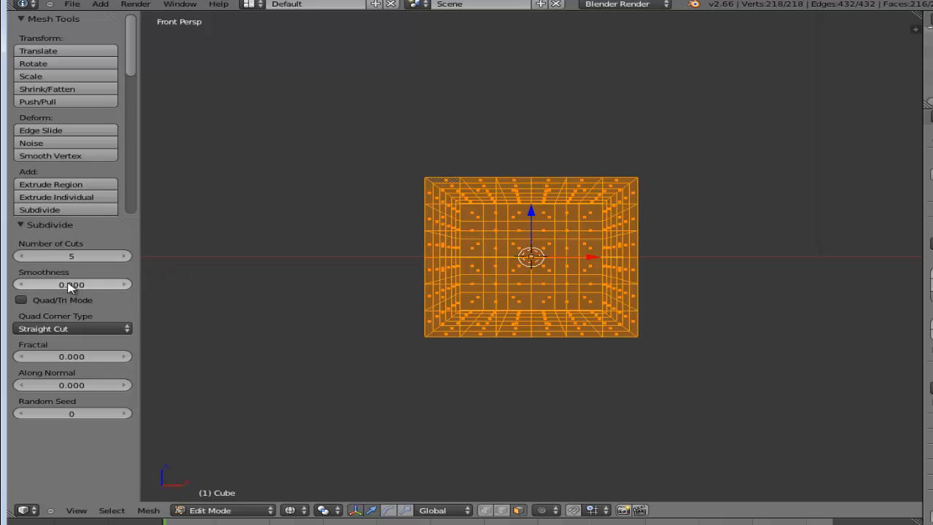
# Step: Lower the subdivision's number of cuts to 1
pyautogui.click(22, 256)
pyautogui.click(21, 256)
pyautogui.click(22, 256)
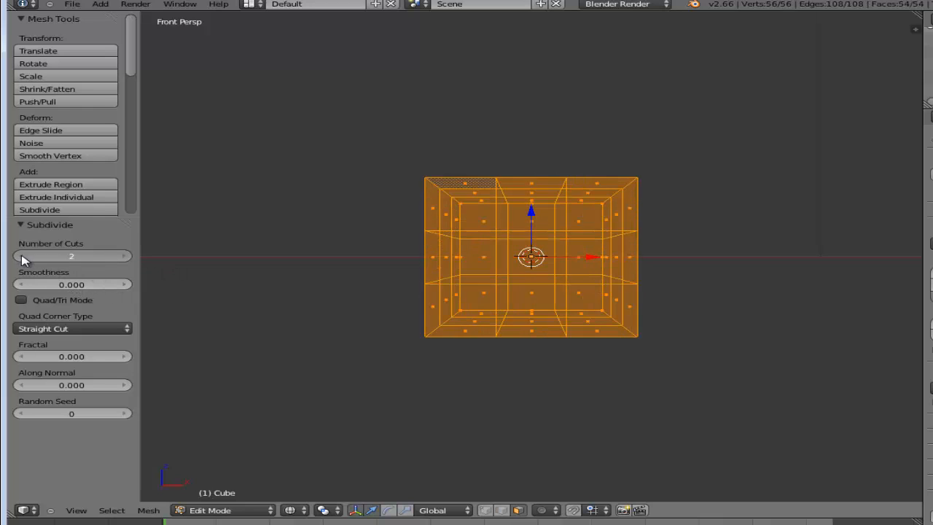
pyautogui.click(22, 256)
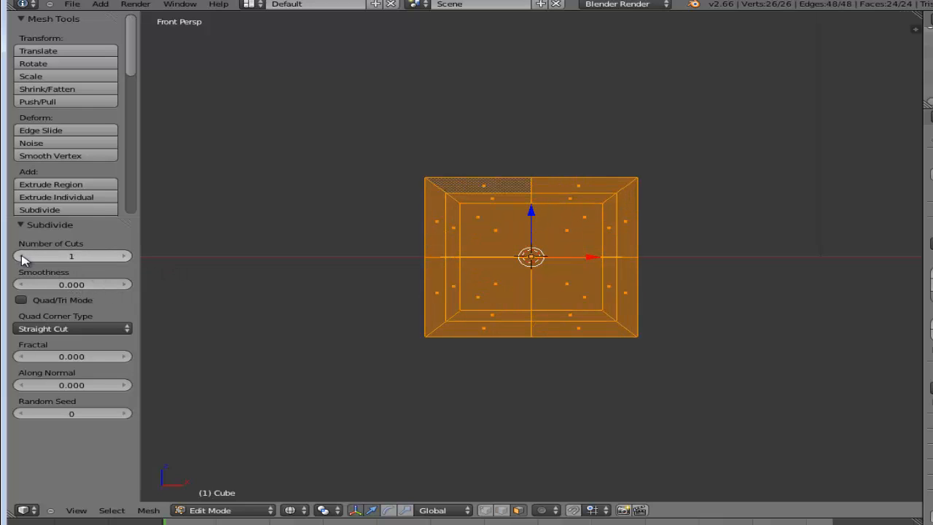
# Step: Raise the subdivision's smoothness to 1.000 to round the cube outward, and set it back to 0
pyautogui.click(65, 285)
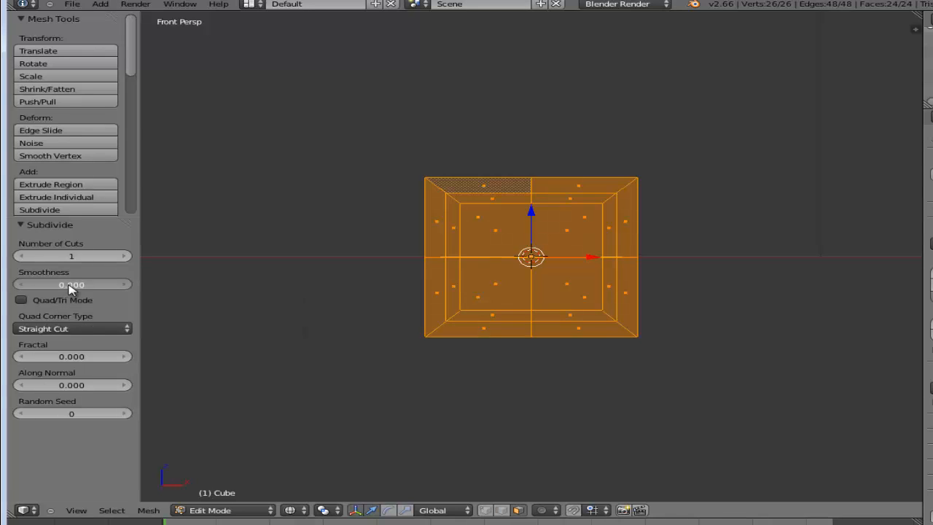
pyautogui.moveTo(71, 290); pyautogui.dragTo(132, 288)
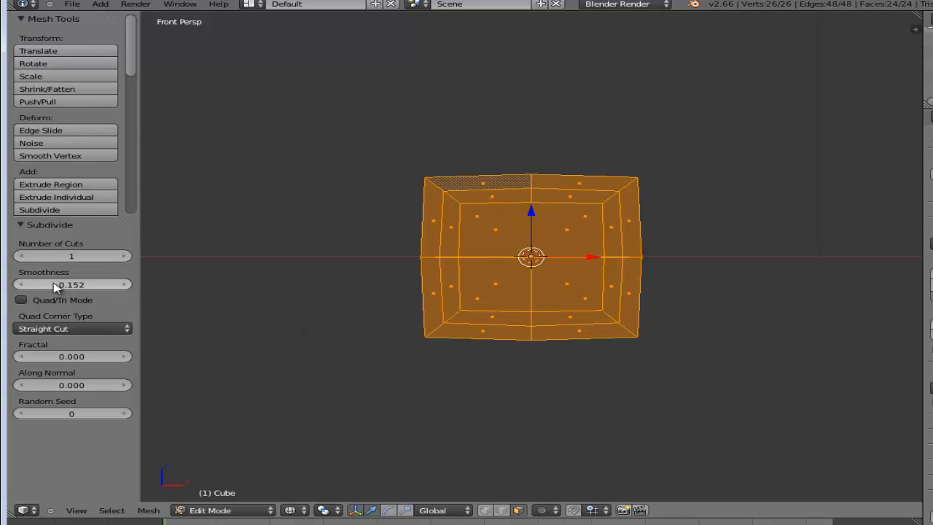
pyautogui.moveTo(57, 287); pyautogui.dragTo(102, 287)
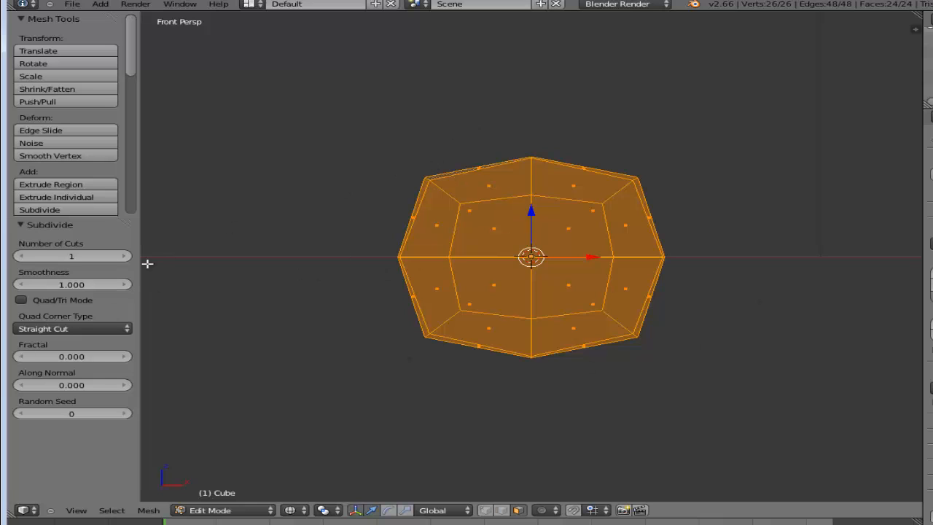
pyautogui.click(88, 283)
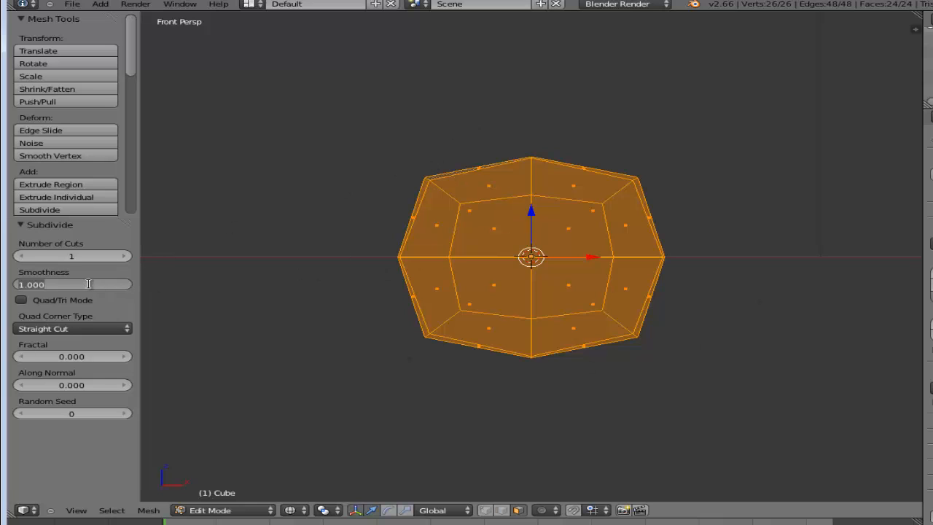
pyautogui.write('0')
pyautogui.press('Return')
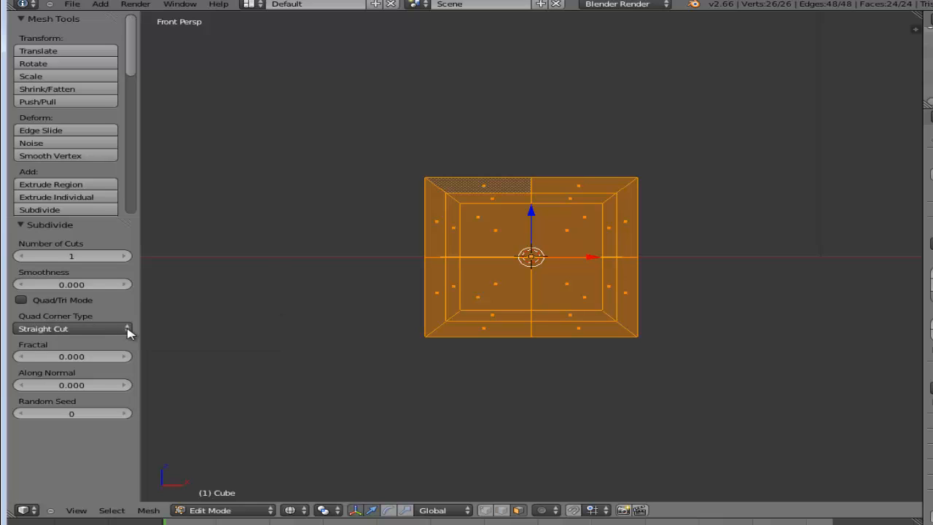
# Step: Set the subdivision's Fractal value to about 2.340 and inspect the distorted cube in solid shading before returning to the front wireframe view
pyautogui.click(128, 329)
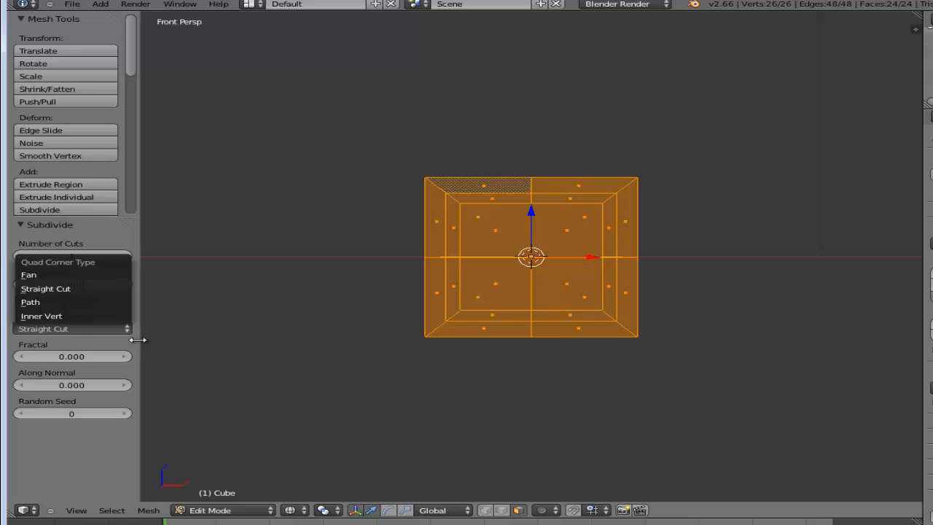
pyautogui.moveTo(40, 364); pyautogui.dragTo(80, 368)
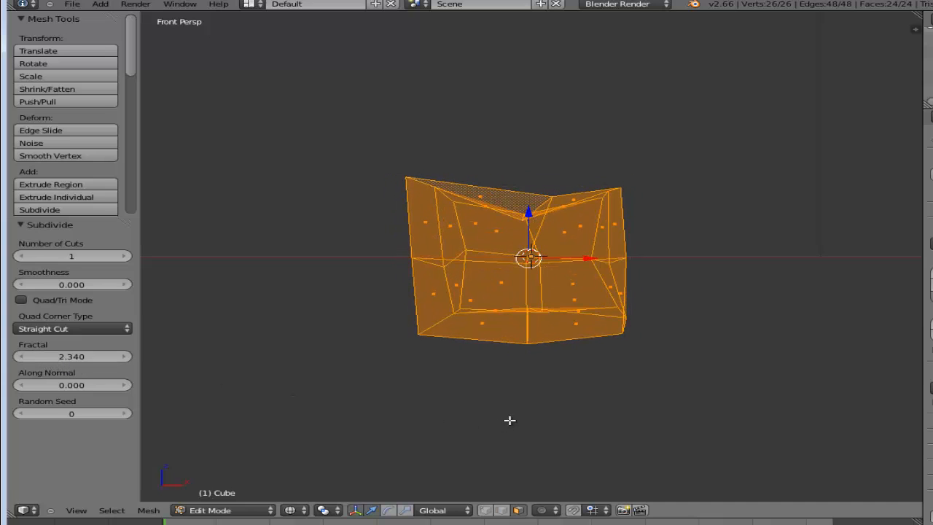
pyautogui.press('z')
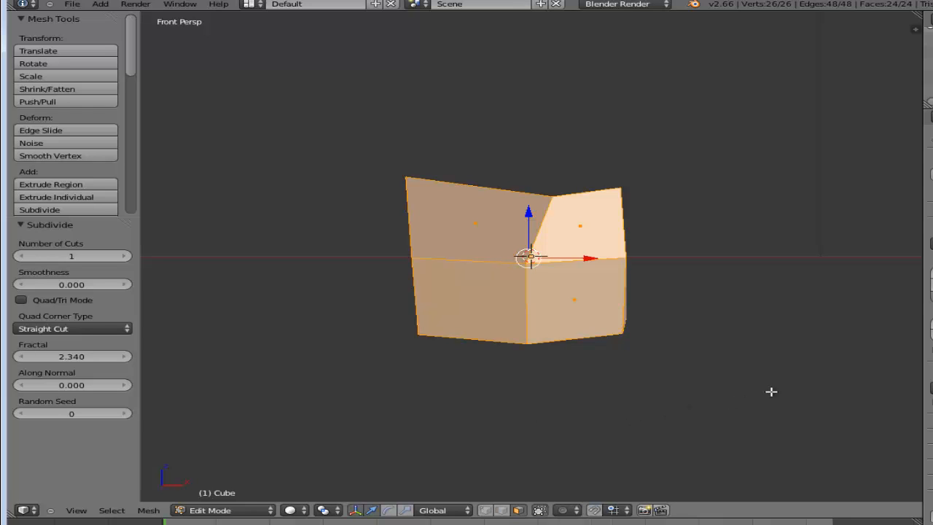
pyautogui.moveTo(771, 392)
pyautogui.mouseDown(button='middle')
pyautogui.moveTo(643, 396)
pyautogui.moveTo(569, 439)
pyautogui.moveTo(706, 453)
pyautogui.moveTo(795, 392)
pyautogui.moveTo(783, 379)
pyautogui.moveTo(777, 386)
pyautogui.mouseUp(button='middle')
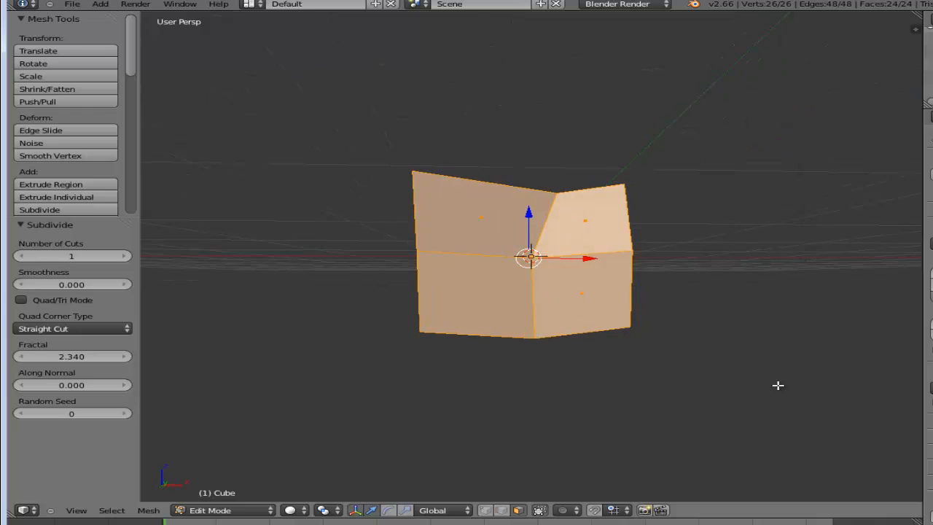
pyautogui.press('KP_1')
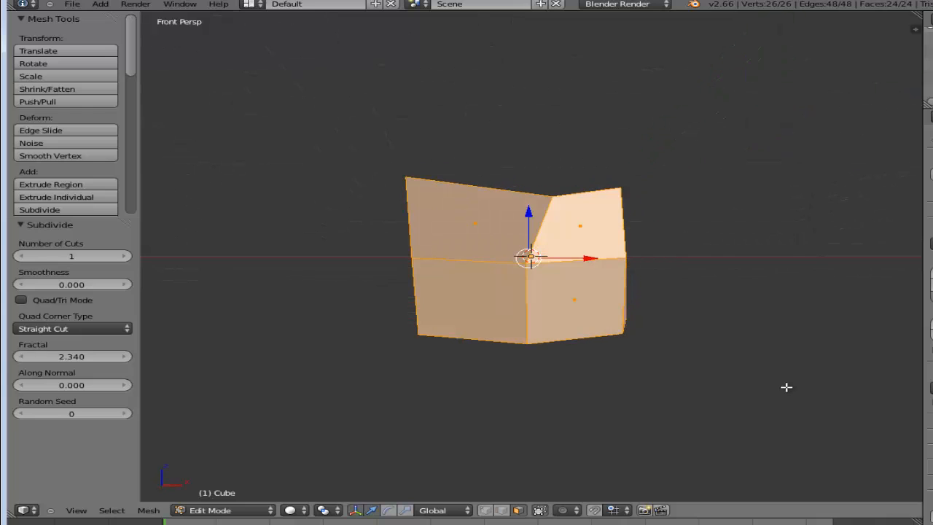
pyautogui.press('z')
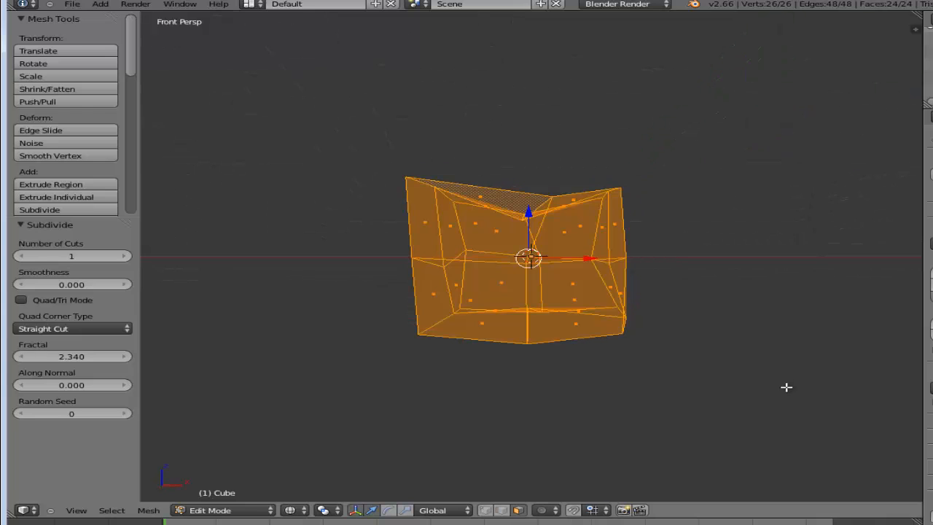
# Step: Reset the subdivision's Fractal value to 0 and raise the number of cuts to 7
pyautogui.moveTo(95, 357); pyautogui.dragTo(2, 357)
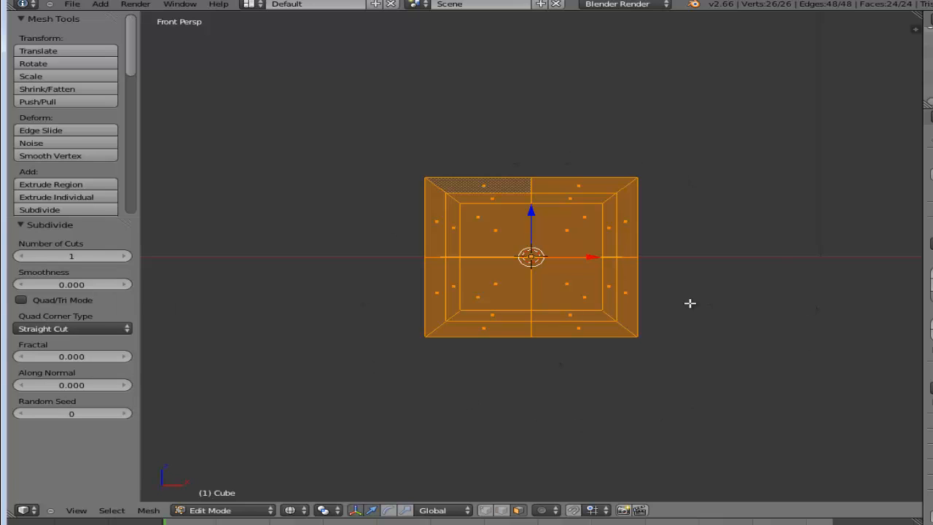
pyautogui.click(125, 256)
pyautogui.click(126, 256)
pyautogui.click(125, 256)
pyautogui.click(125, 256)
pyautogui.click(125, 256)
pyautogui.click(126, 256)
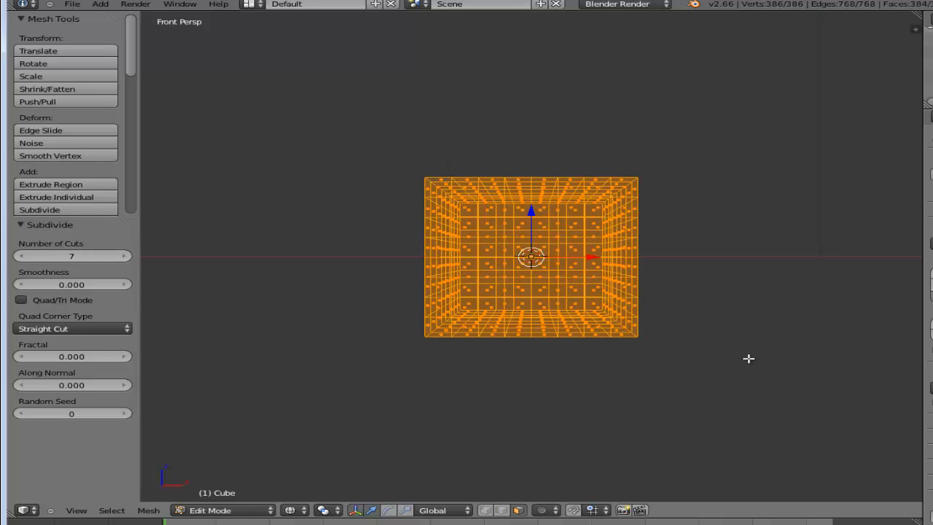
# Step: Deselect everything in solid shading and circle-select a roughly round patch of small faces on the cube's front side
pyautogui.press('z')
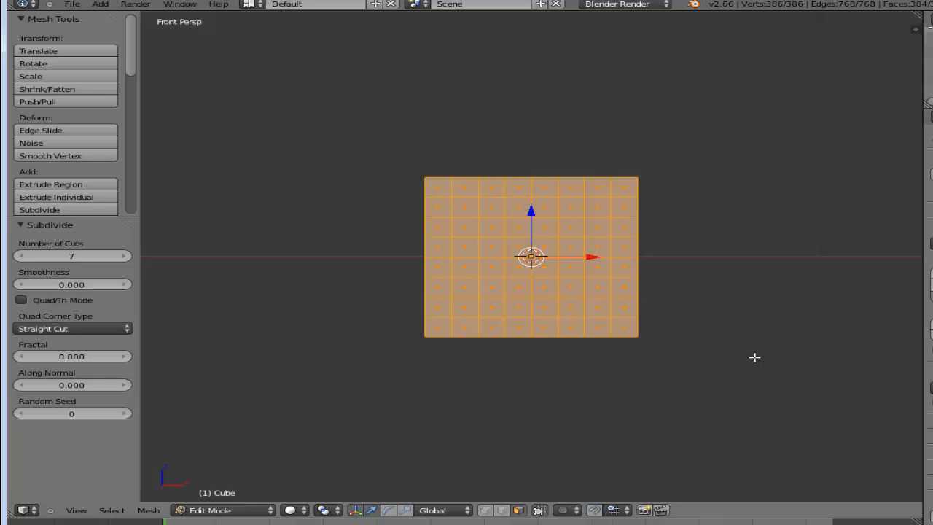
pyautogui.press('a')
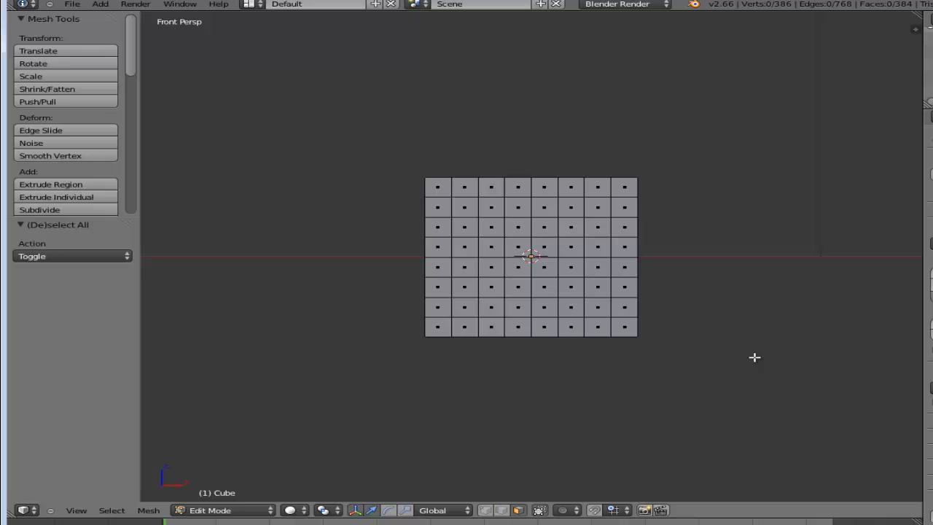
pyautogui.moveTo(754, 357); pyautogui.dragTo(663, 390, button='middle')
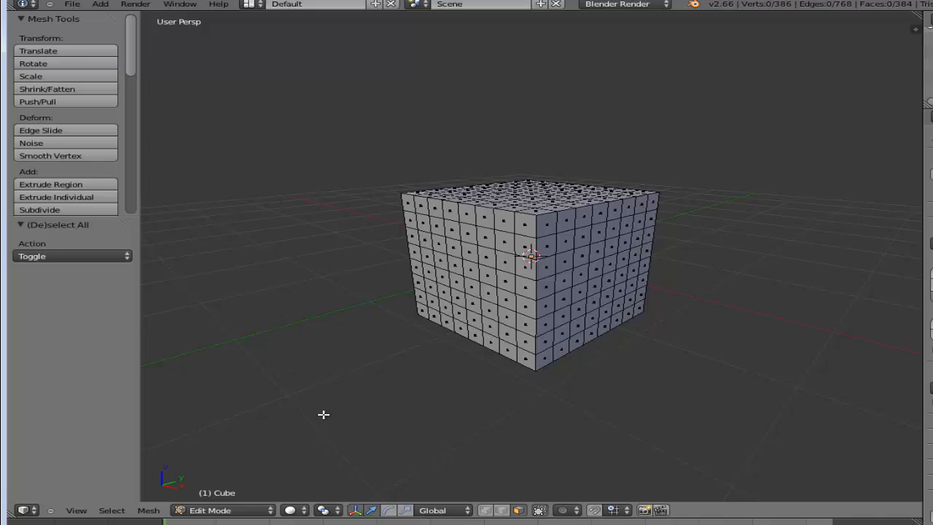
pyautogui.press('c')
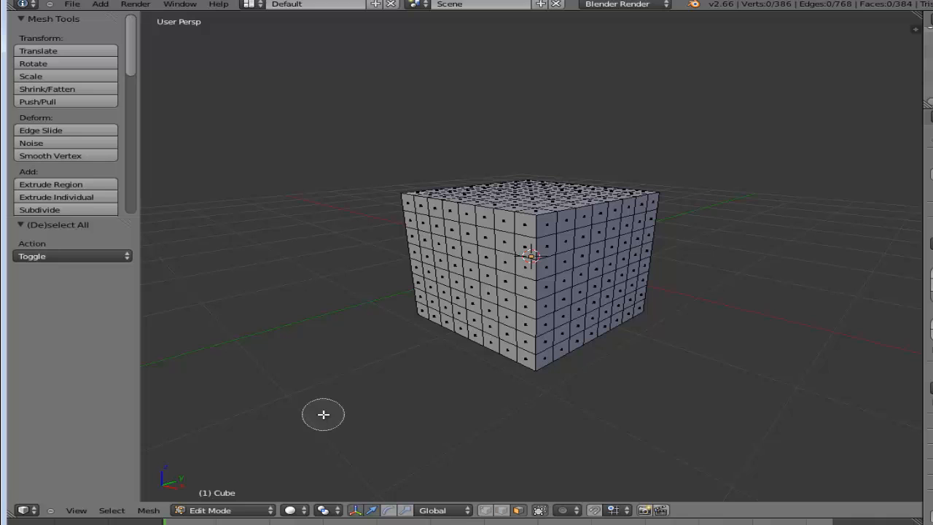
pyautogui.moveTo(468, 259)
pyautogui.mouseDown()
pyautogui.moveTo(462, 267)
pyautogui.moveTo(475, 271)
pyautogui.moveTo(477, 290)
pyautogui.moveTo(464, 263)
pyautogui.mouseUp()
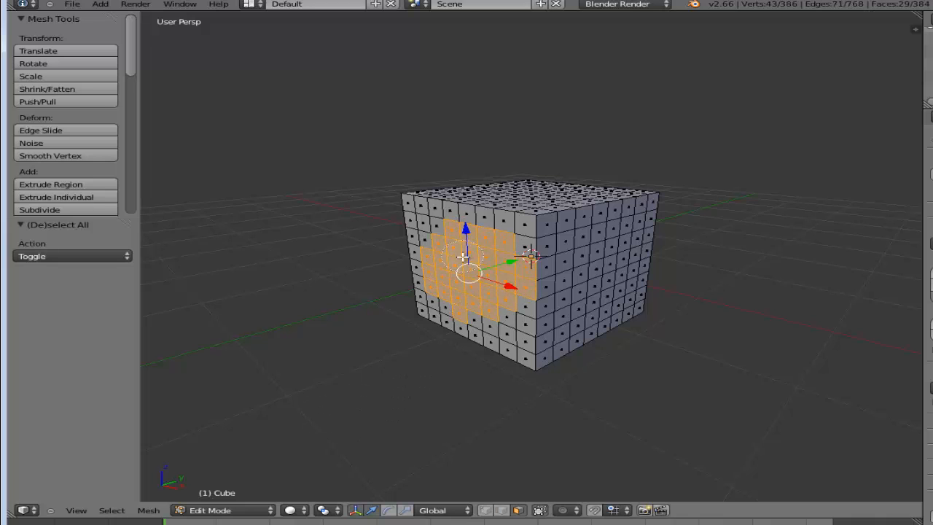
pyautogui.rightClick(359, 384)
# Step: Extrude the selected front patch outward by about 1.165 and scale its end down to about 0.283
pyautogui.press('e')
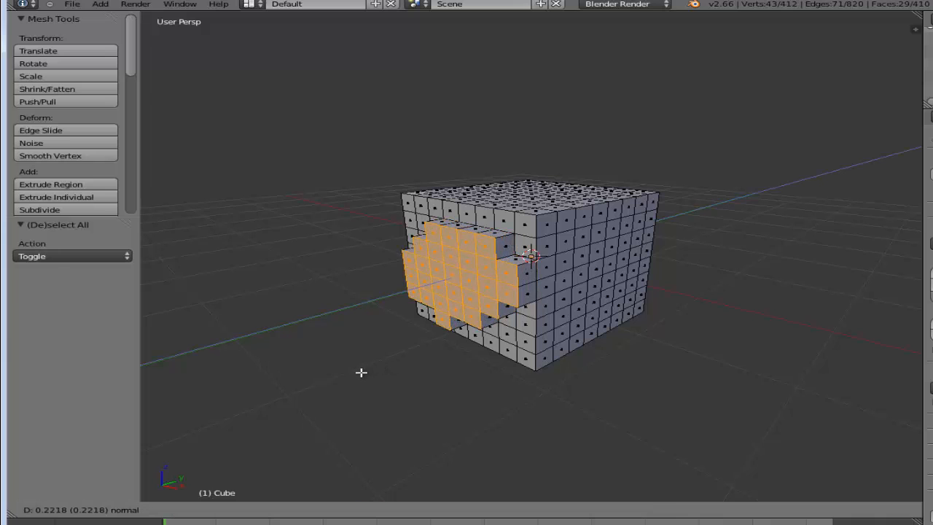
pyautogui.click(277, 396)
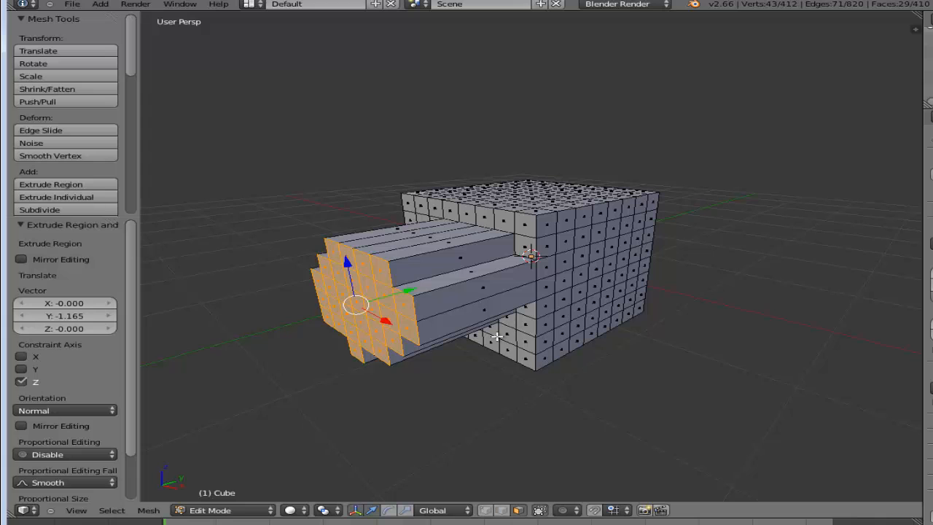
pyautogui.press('s')
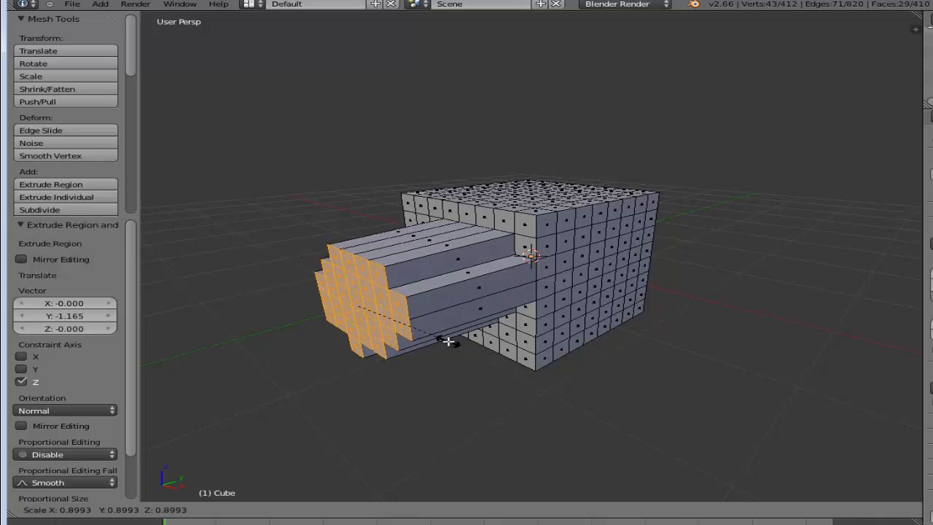
pyautogui.click(386, 315)
pyautogui.moveTo(683, 358)
pyautogui.mouseDown(button='middle')
pyautogui.moveTo(739, 352)
pyautogui.moveTo(774, 328)
pyautogui.moveTo(748, 354)
pyautogui.moveTo(387, 338)
pyautogui.moveTo(433, 436)
pyautogui.moveTo(739, 357)
pyautogui.moveTo(762, 340)
pyautogui.moveTo(686, 342)
pyautogui.mouseUp(button='middle')
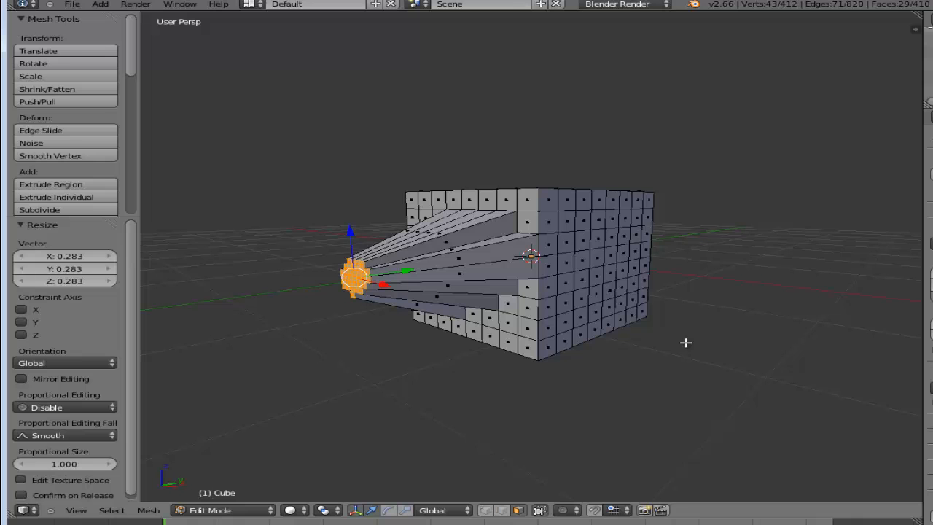
# Step: View the tapered extrusion in Object Mode from a higher angle and return to Edit Mode
pyautogui.press('Tab')
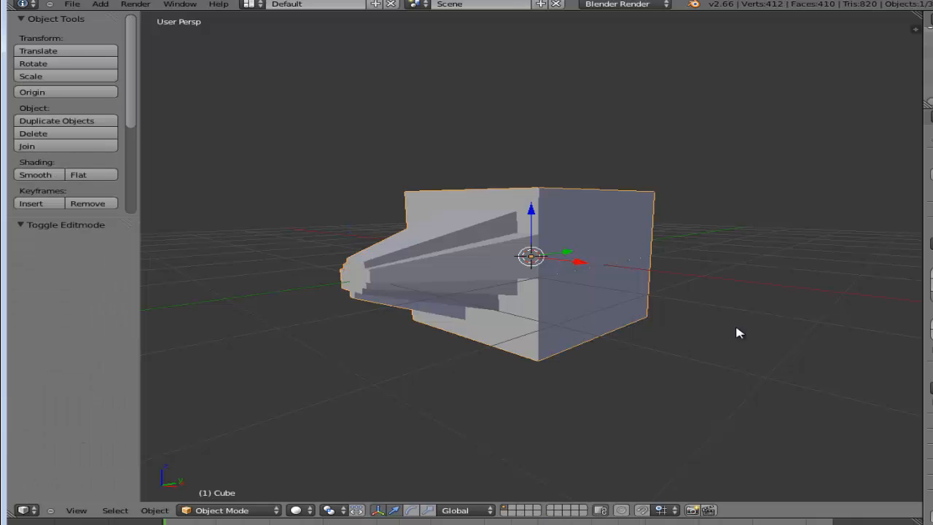
pyautogui.moveTo(736, 333)
pyautogui.mouseDown(button='middle')
pyautogui.moveTo(744, 367)
pyautogui.moveTo(610, 366)
pyautogui.moveTo(758, 337)
pyautogui.moveTo(729, 348)
pyautogui.mouseUp(button='middle')
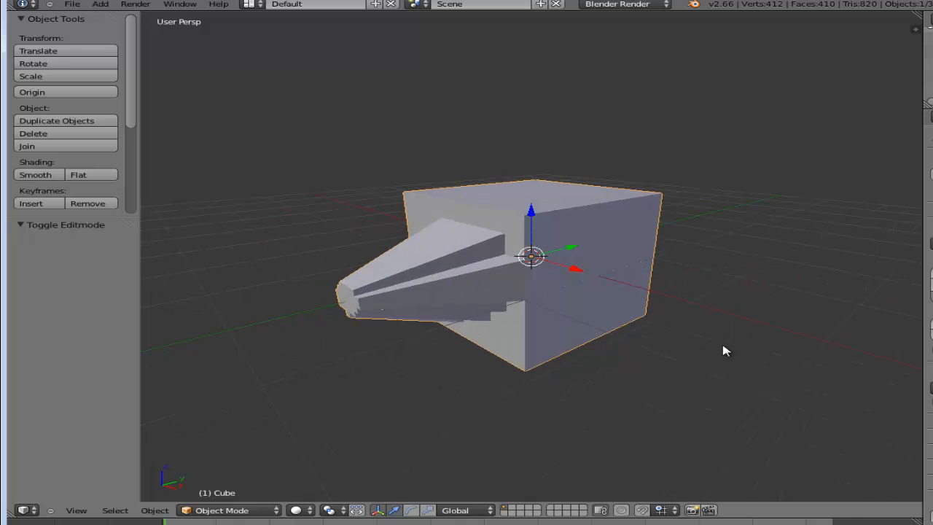
pyautogui.press('Tab')
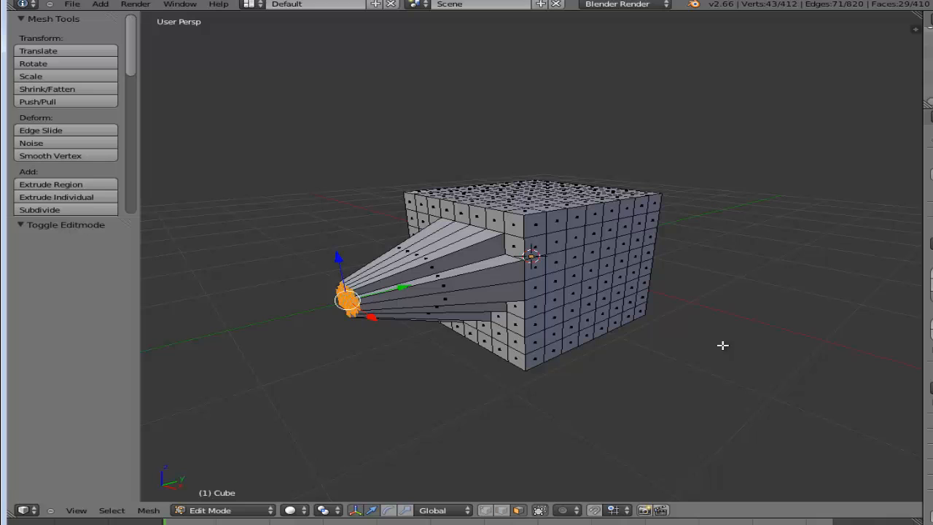
# Step: Undo the scaling, extrusion, face selection and subdivision back to the plain cube
pyautogui.hotkey('ctrl', 'z')
pyautogui.hotkey('ctrl', 'z')
pyautogui.hotkey('ctrl', 'z')
pyautogui.hotkey('ctrl', 'z')
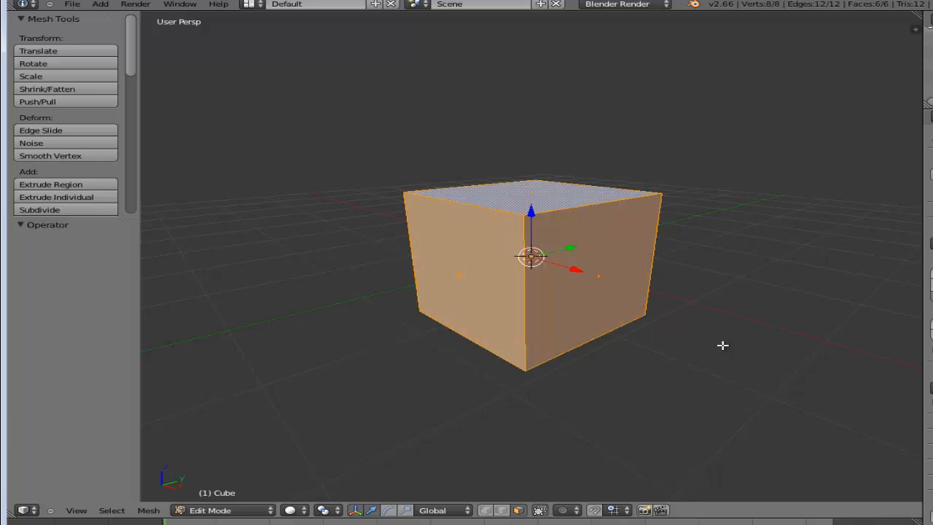
# Step: Show the plain cube from the front in wireframe shading with all of its faces deselected
pyautogui.press('KP_1')
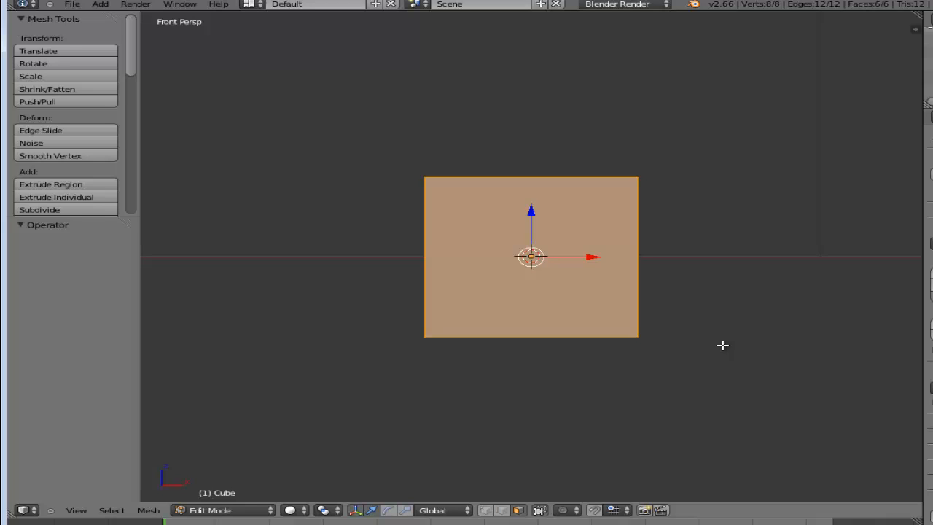
pyautogui.press('a')
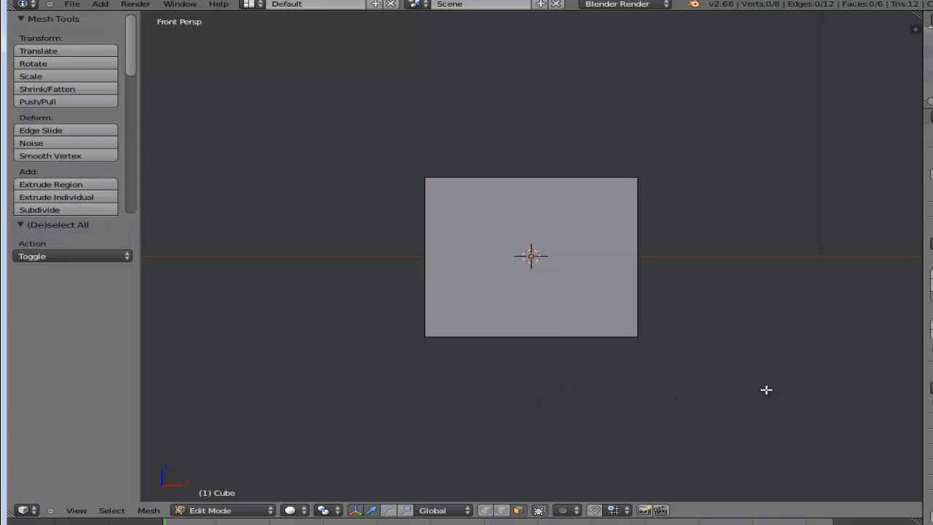
pyautogui.press('z')
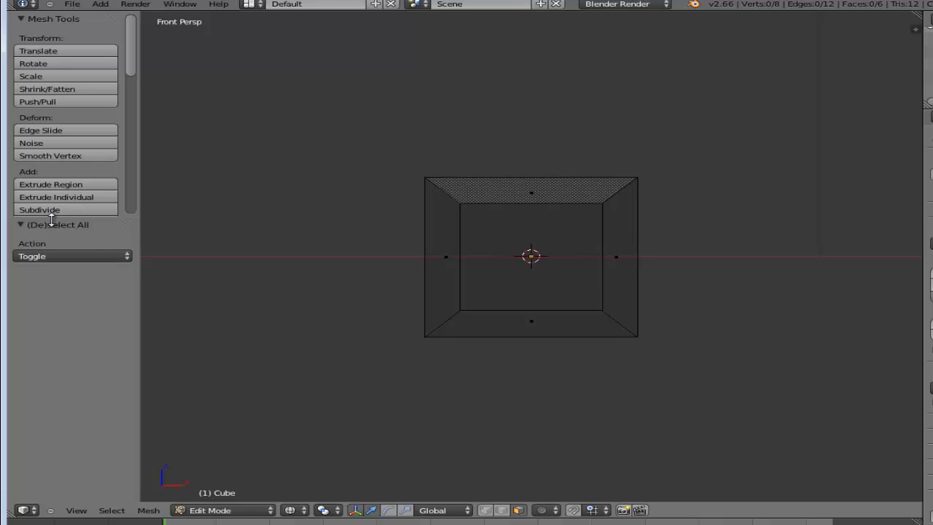
# Step: Add one horizontal loop cut around the cube and slide it down to a factor of about -0.413
pyautogui.moveTo(51, 219); pyautogui.dragTo(35, 303)
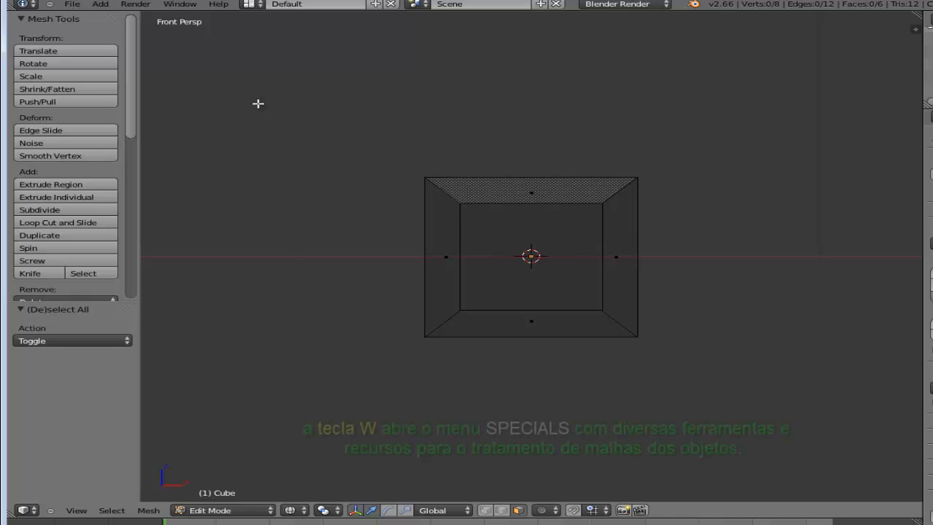
pyautogui.press('w')
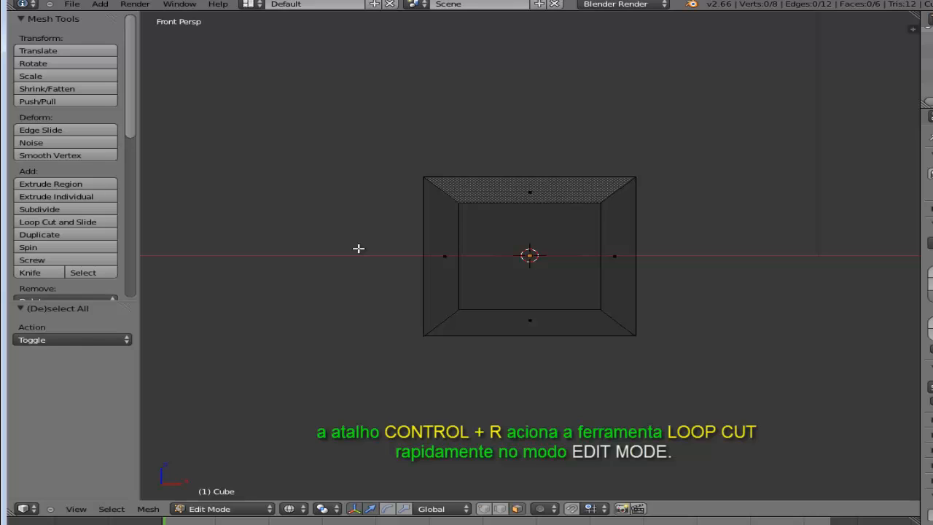
pyautogui.hotkey('ctrl', 'r')
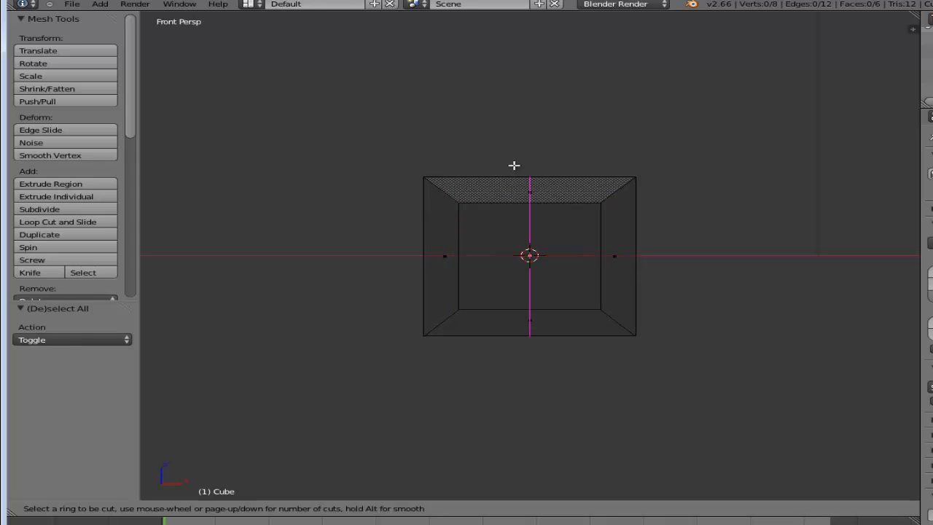
pyautogui.click(383, 254)
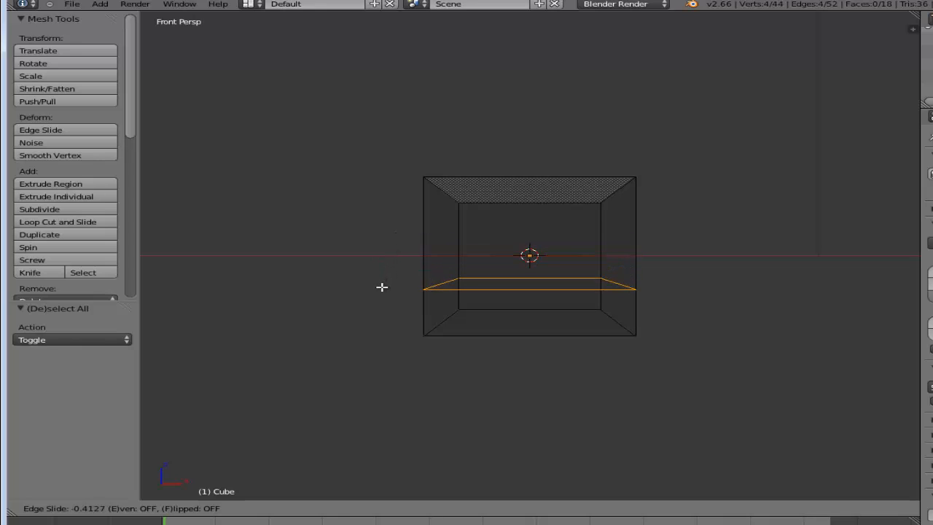
pyautogui.click(381, 287)
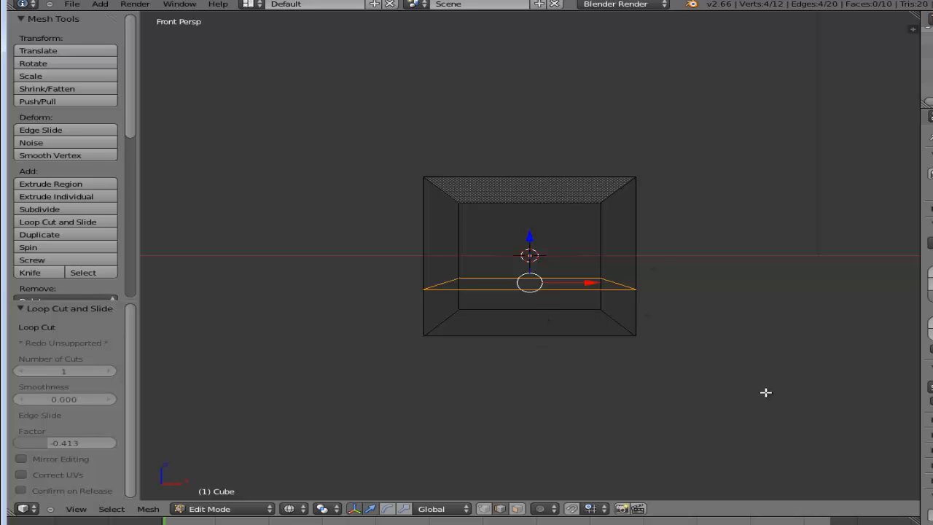
# Step: Show the cut cube in solid shading with face selection active and view it from its corners
pyautogui.press('z')
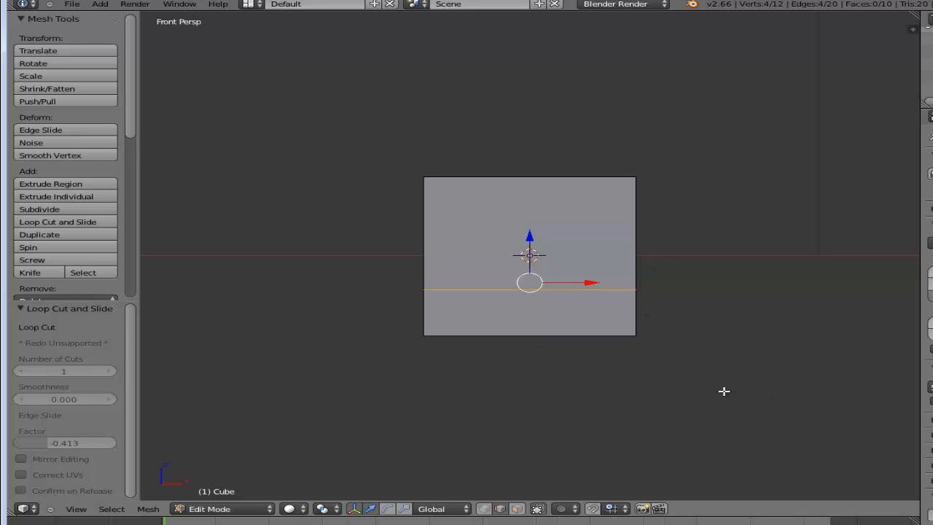
pyautogui.click(517, 508)
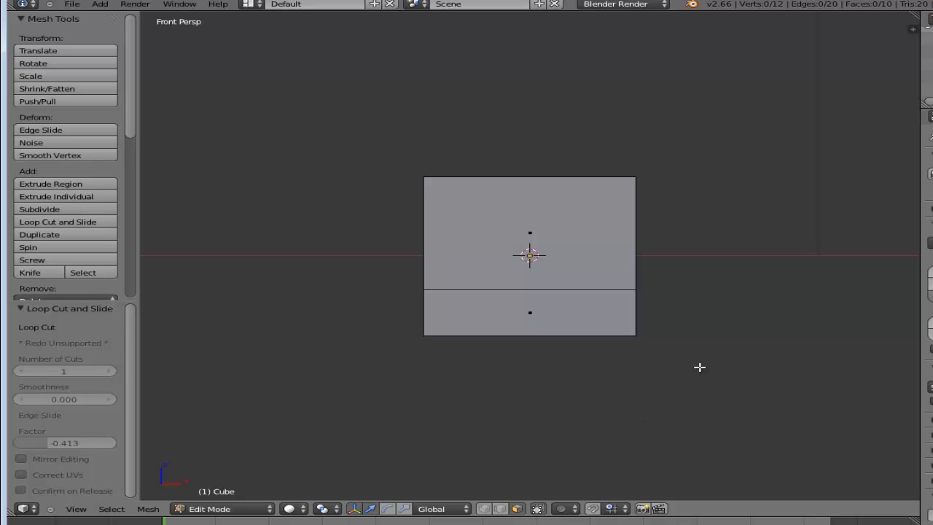
pyautogui.moveTo(704, 360); pyautogui.dragTo(649, 379, button='middle')
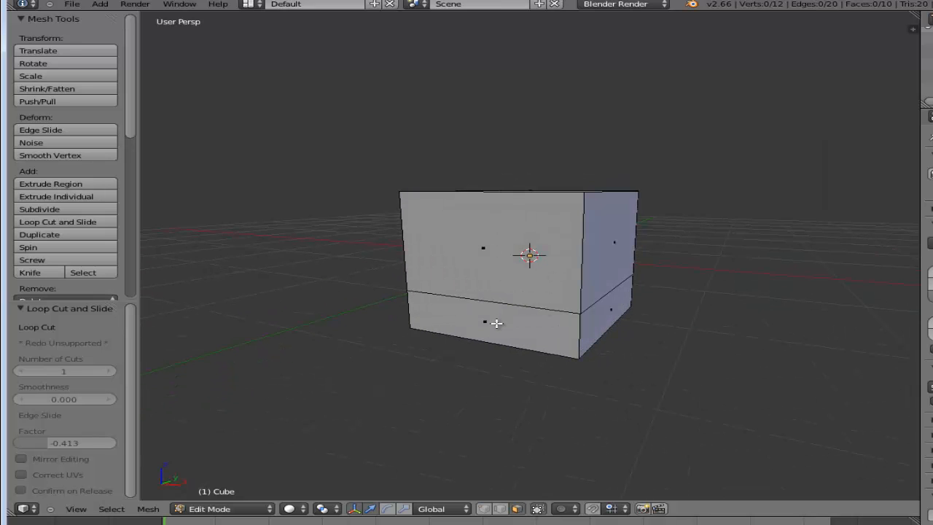
pyautogui.moveTo(763, 291); pyautogui.dragTo(641, 310, button='middle')
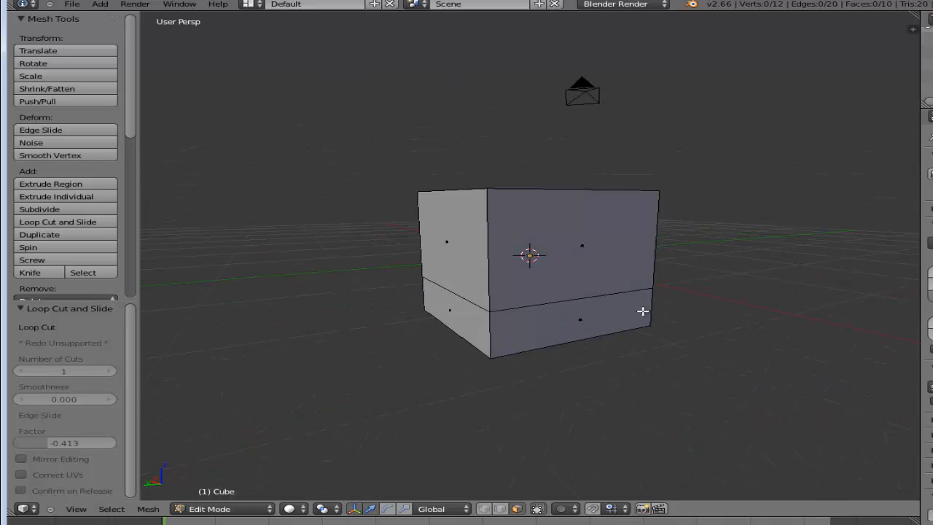
# Step: Extrude the lower front face below the loop cut outward by about 0.99
pyautogui.moveTo(389, 344); pyautogui.dragTo(455, 315, button='middle')
pyautogui.rightClick(455, 315)
pyautogui.press('e')
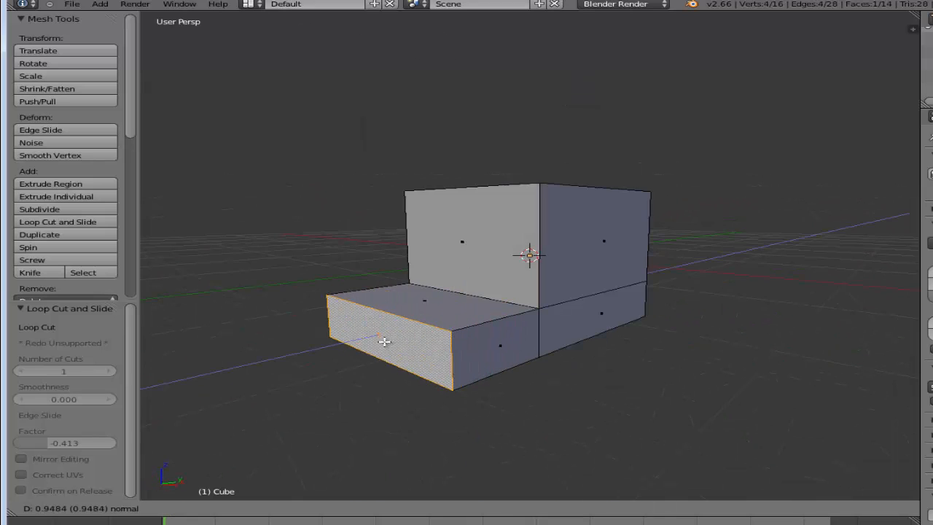
pyautogui.click(383, 340)
# Step: Scale the extruded end face to about 0.545 and extrude it outward again by about 0.62
pyautogui.press('s')
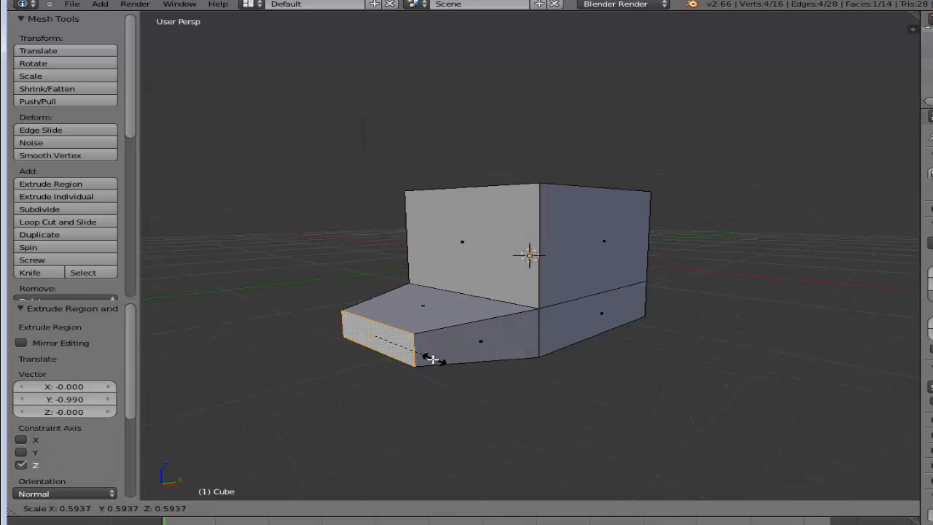
pyautogui.click(431, 363)
pyautogui.press('e')
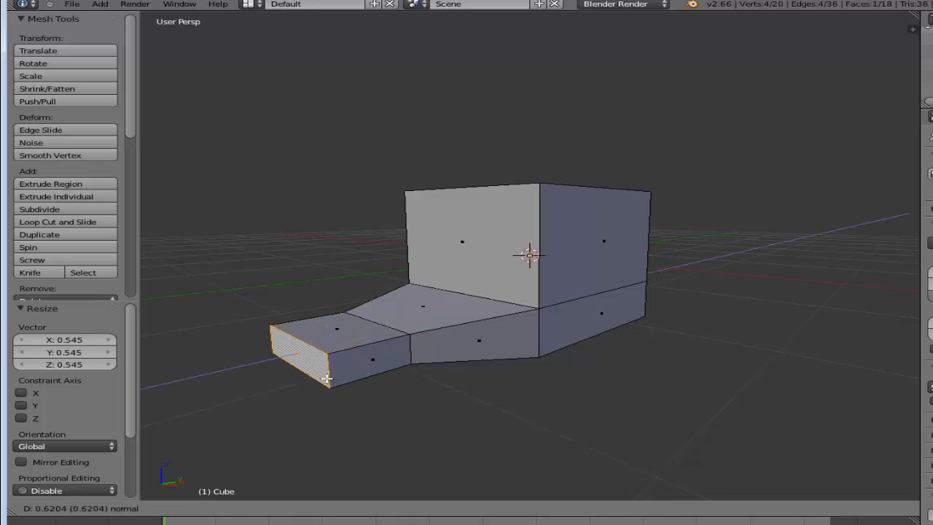
pyautogui.click(325, 379)
pyautogui.moveTo(468, 416); pyautogui.dragTo(581, 418, button='middle')
# Step: Undo both extrusions and the scaling back to the cube with its single loop cut
pyautogui.hotkey('ctrl', 'z')
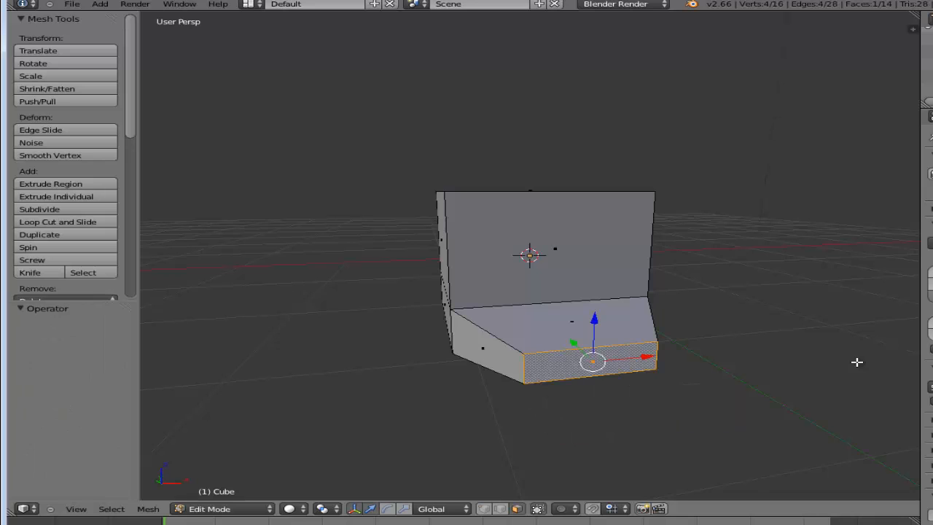
pyautogui.hotkey('ctrl', 'z')
pyautogui.hotkey('ctrl', 'z')
pyautogui.moveTo(287, 350); pyautogui.dragTo(471, 322, button='middle')
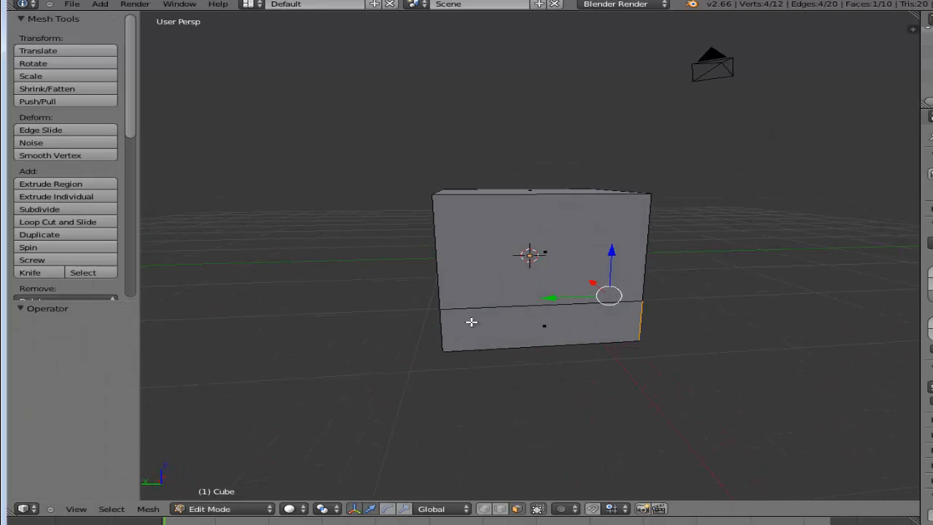
# Step: Show the cube from the front in wireframe with everything deselected, and switch to edge selection mode
pyautogui.press('KP_1')
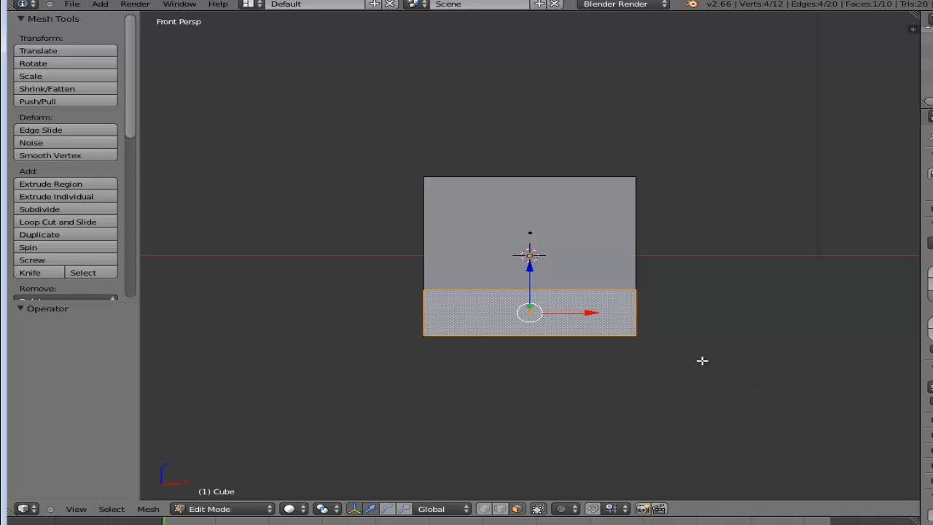
pyautogui.press('z')
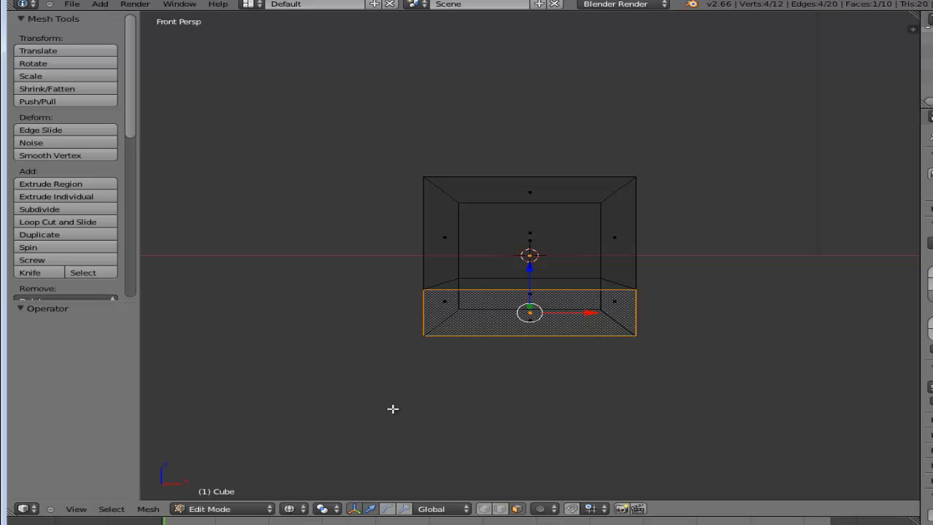
pyautogui.press('a')
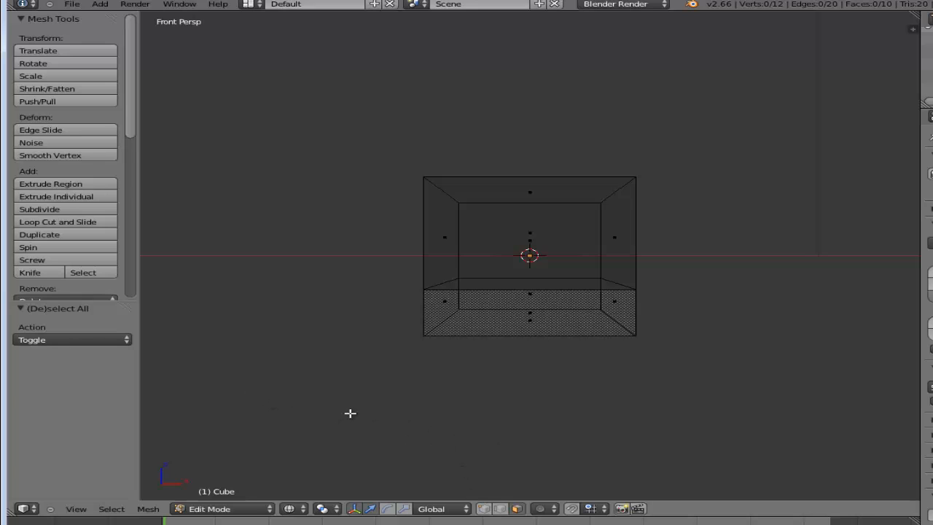
pyautogui.hotkey('ctrl', 'Tab')
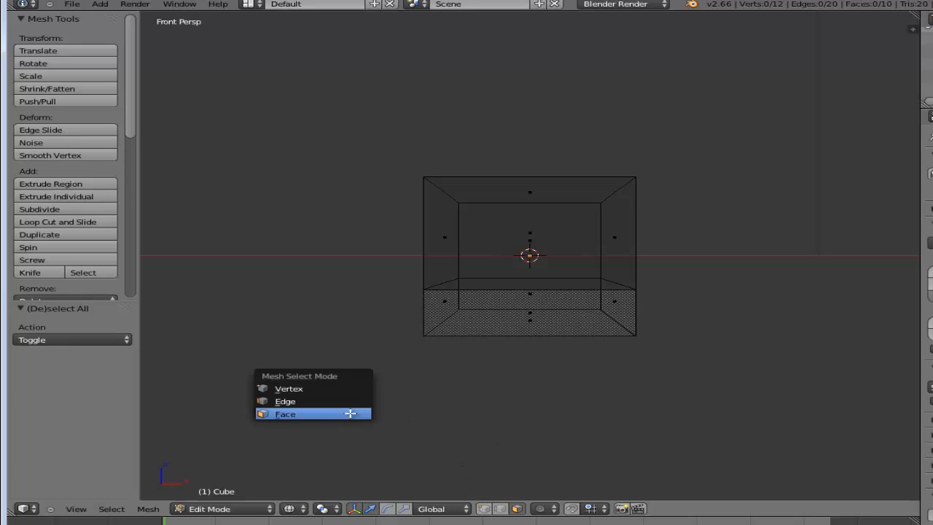
pyautogui.click(302, 402)
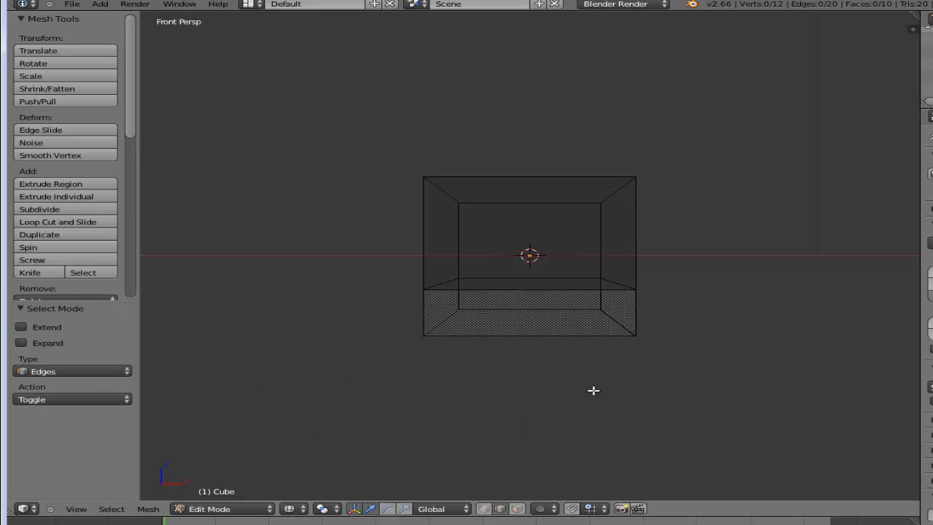
# Step: Select the full edge loop of the horizontal cut and scale it inward to form a narrow waist
pyautogui.rightClick(528, 290)
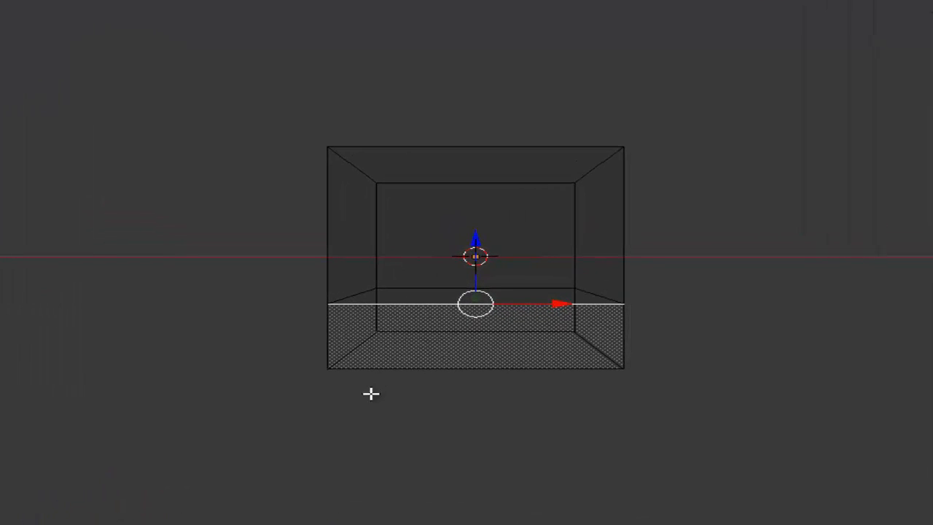
pyautogui.keyDown('alt'); pyautogui.click(409, 306); pyautogui.keyUp('alt')
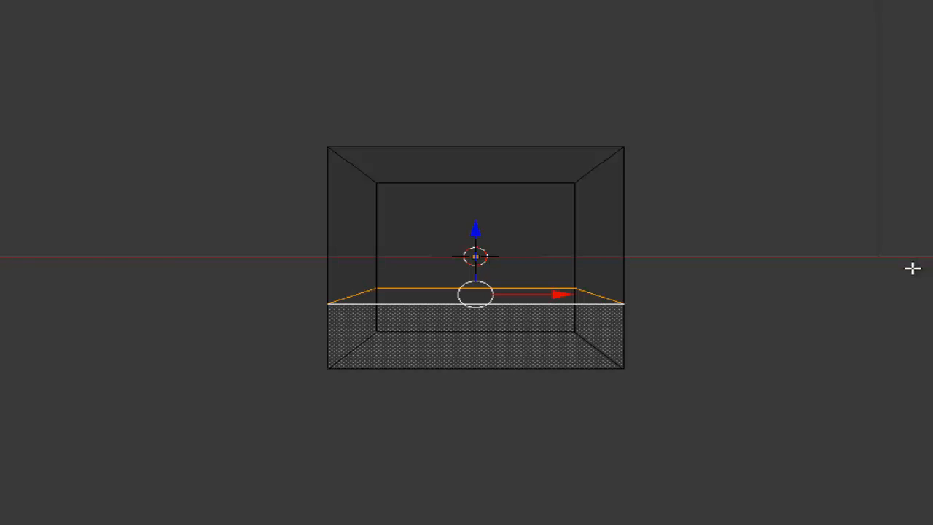
pyautogui.press('s')
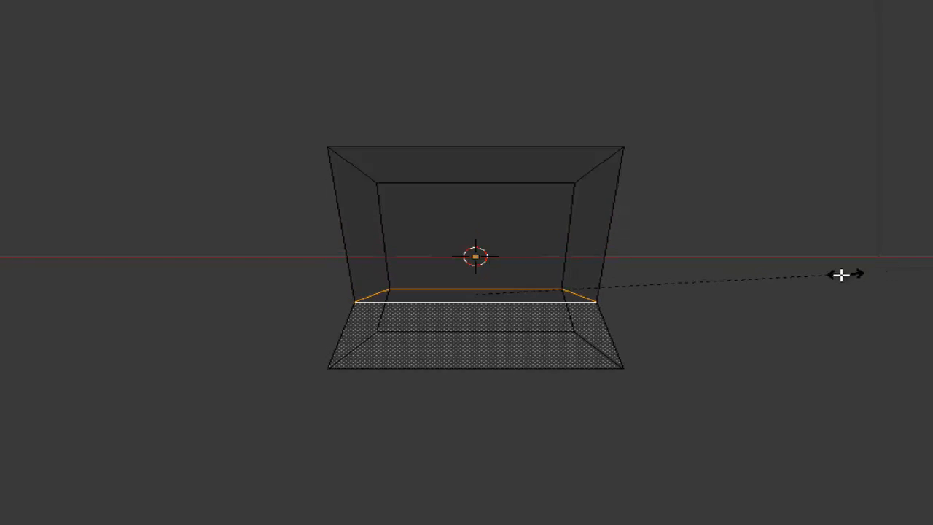
pyautogui.click(649, 286)
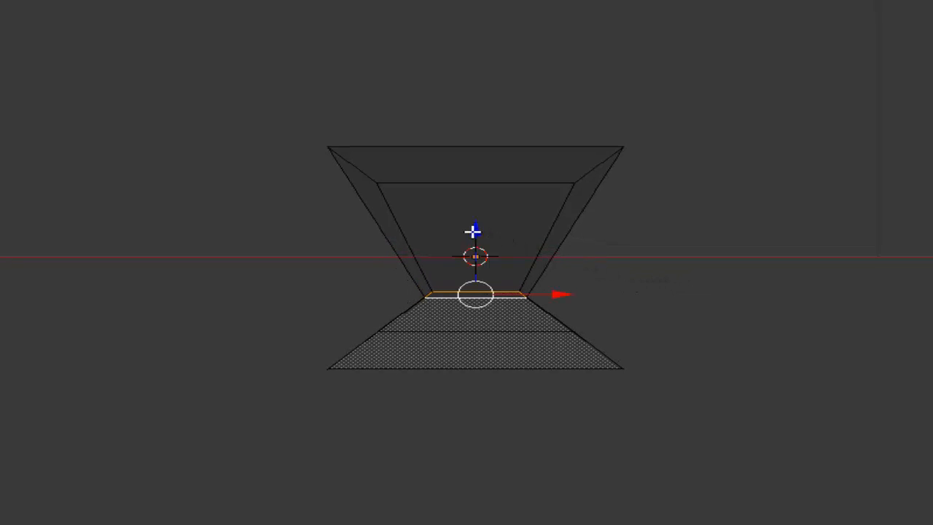
# Step: Move the waist loop slightly down and then up to the cube's centre, checking it in solid shading
pyautogui.moveTo(473, 231)
pyautogui.mouseDown()
pyautogui.moveTo(484, 124)
pyautogui.moveTo(476, 255)
pyautogui.moveTo(477, 243)
pyautogui.mouseUp()
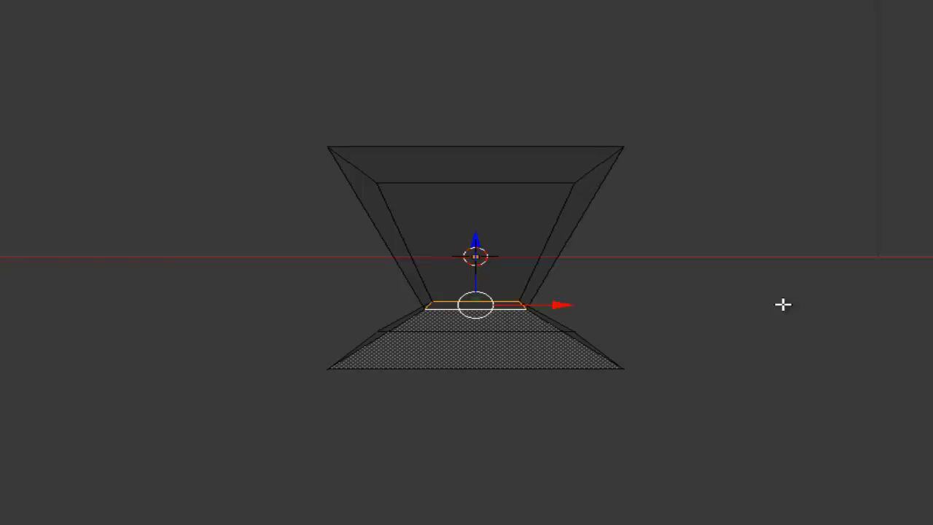
pyautogui.press('z')
pyautogui.moveTo(478, 242); pyautogui.dragTo(486, 202)
pyautogui.moveTo(804, 292)
pyautogui.mouseDown(button='middle')
pyautogui.moveTo(783, 323)
pyautogui.moveTo(583, 338)
pyautogui.moveTo(535, 387)
pyautogui.moveTo(728, 360)
pyautogui.moveTo(796, 294)
pyautogui.moveTo(819, 289)
pyautogui.moveTo(800, 295)
pyautogui.mouseUp(button='middle')
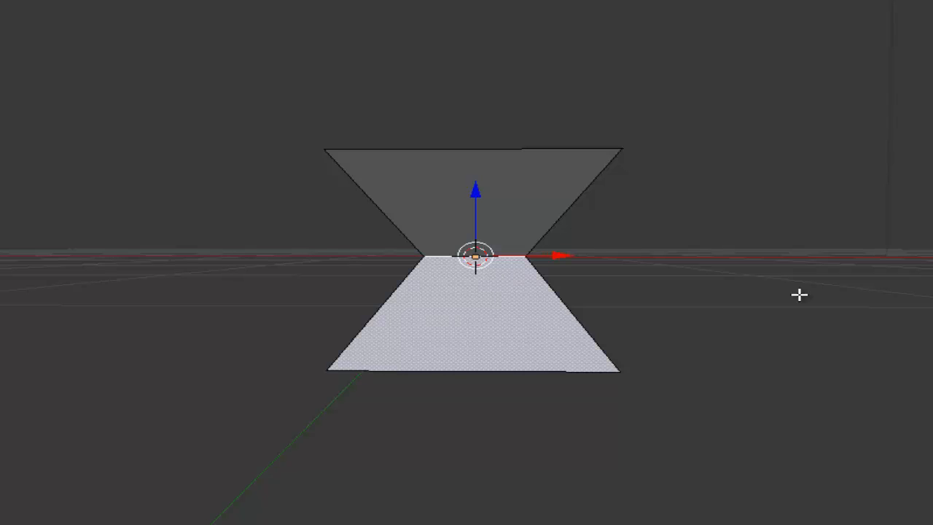
pyautogui.press('KP_1')
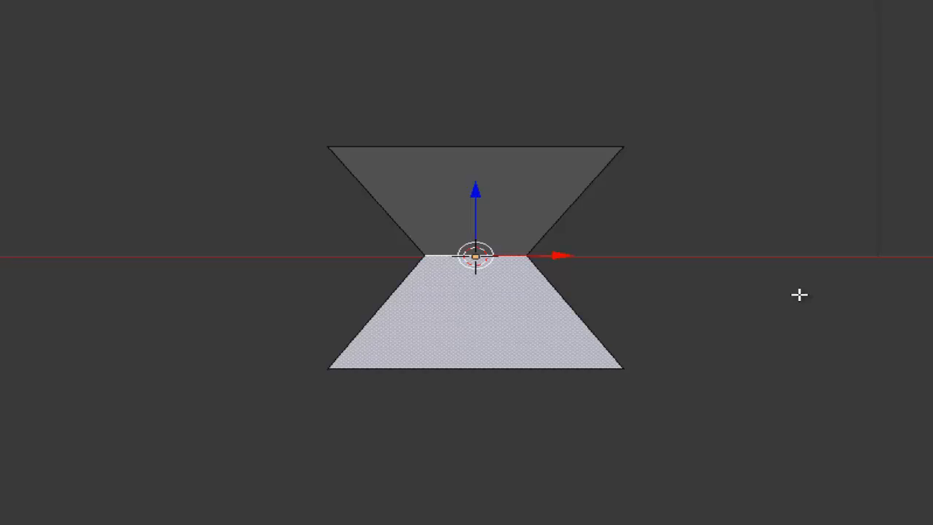
# Step: Move the waist loop down along the Z axis toward the base in wireframe shading
pyautogui.press('z')
pyautogui.press('g')
pyautogui.press('z')
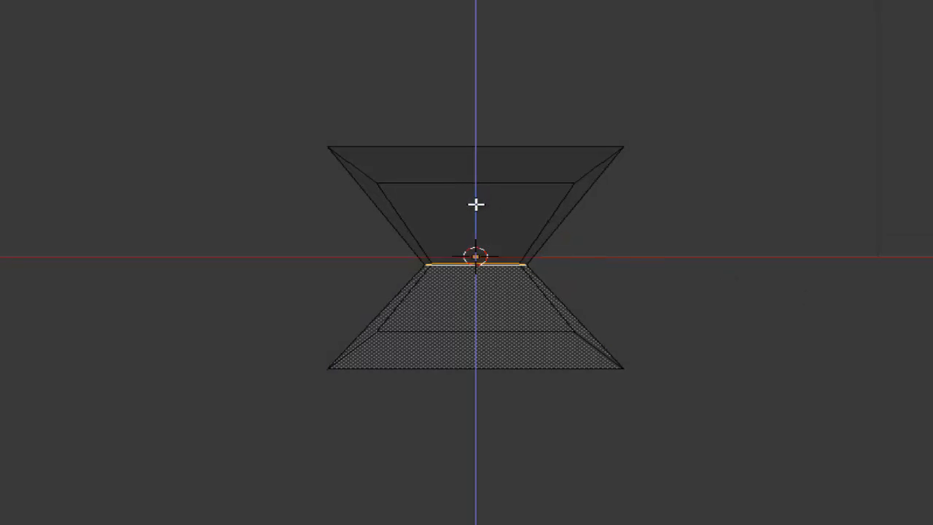
pyautogui.click(475, 252)
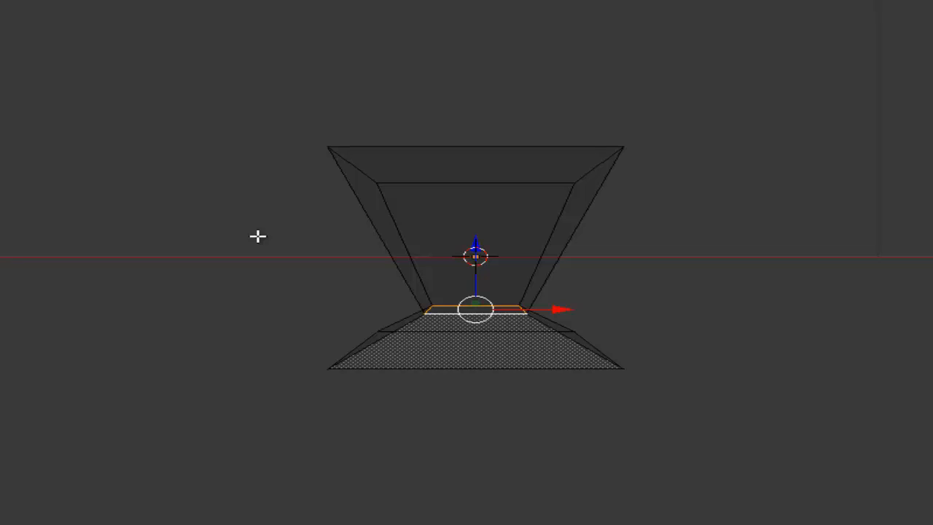
# Step: Add two evenly spaced horizontal loop cuts to the section above the waist
pyautogui.hotkey('ctrl', 'r')
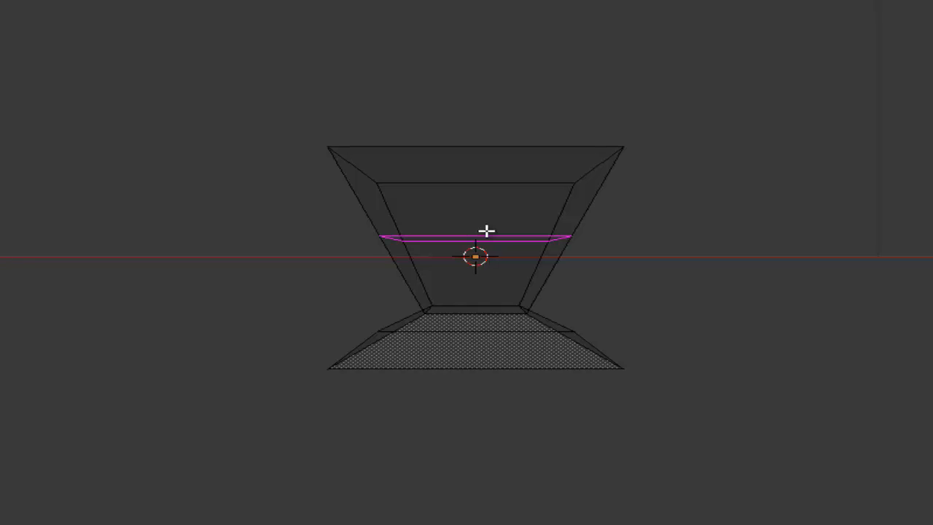
pyautogui.scroll(1, 486, 231)
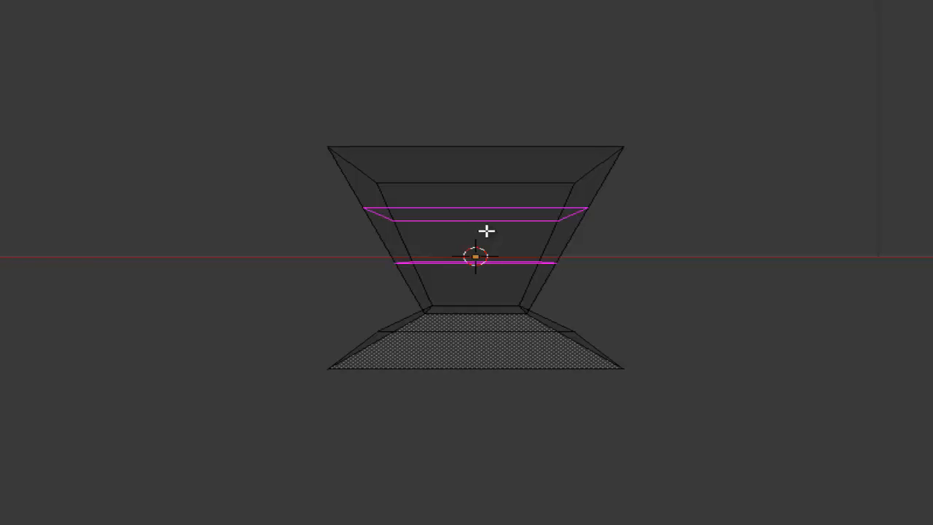
pyautogui.scroll(-1, 486, 231)
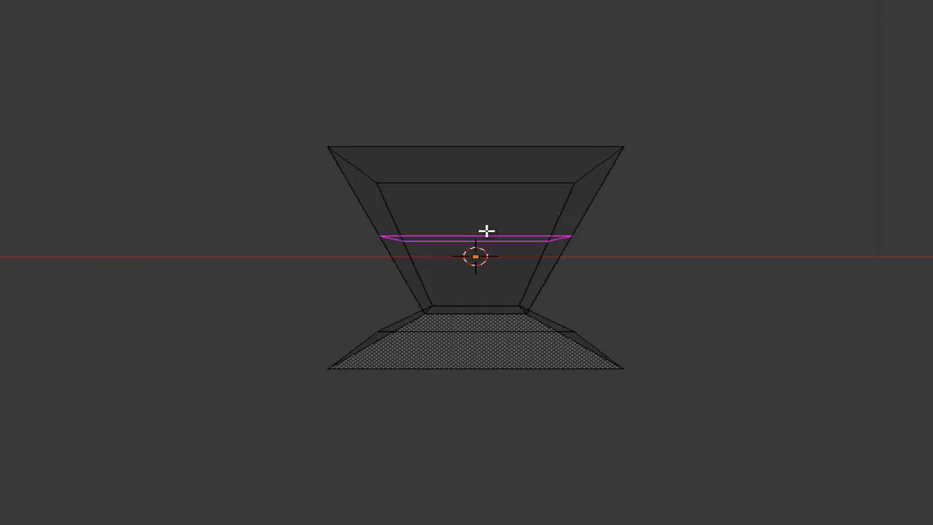
pyautogui.scroll(1, 486, 231)
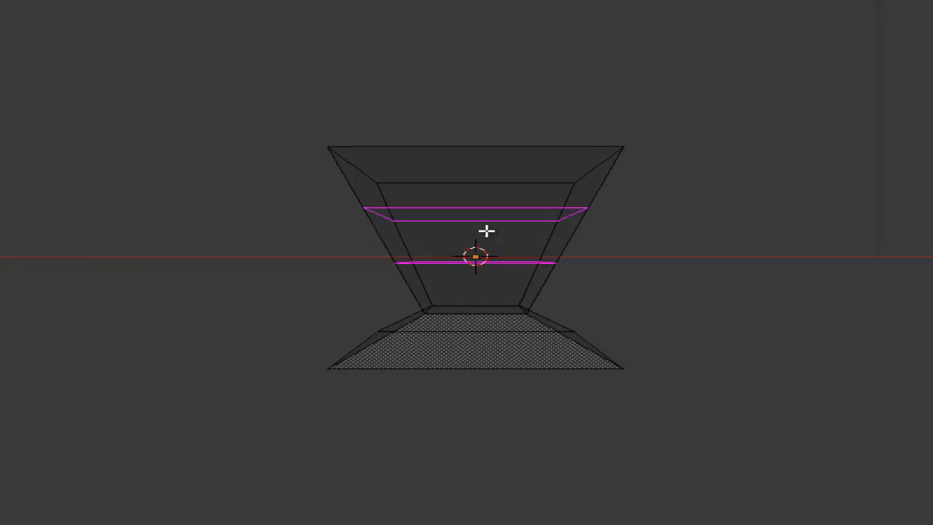
pyautogui.scroll(2, 486, 231)
pyautogui.scroll(-2, 486, 231)
pyautogui.click(486, 232)
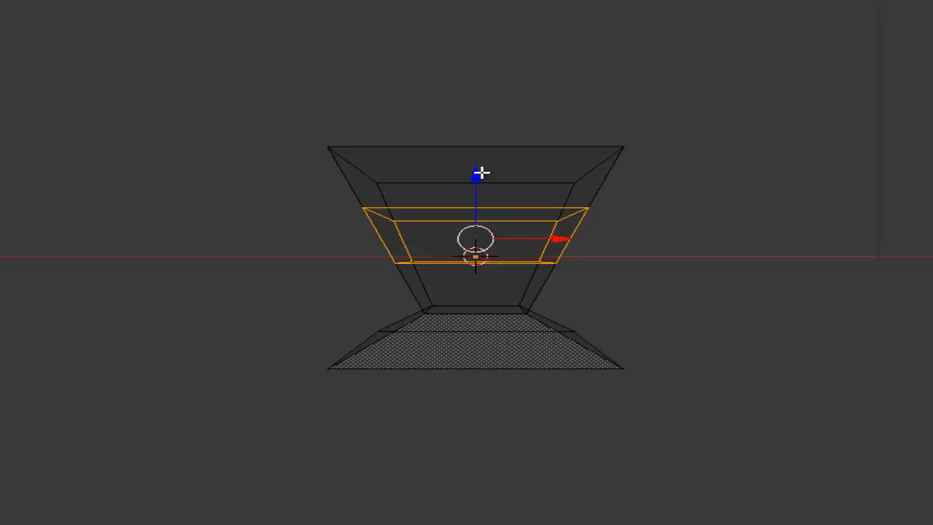
# Step: Move the two new edge loops slightly up along Z and deselect the whole mesh
pyautogui.moveTo(481, 172); pyautogui.dragTo(478, 148)
pyautogui.click(246, 206)
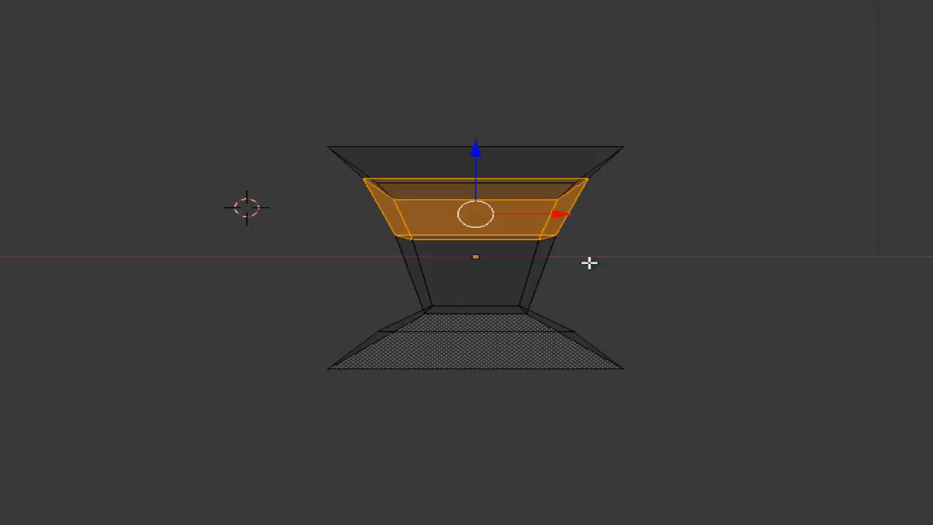
pyautogui.press('a')
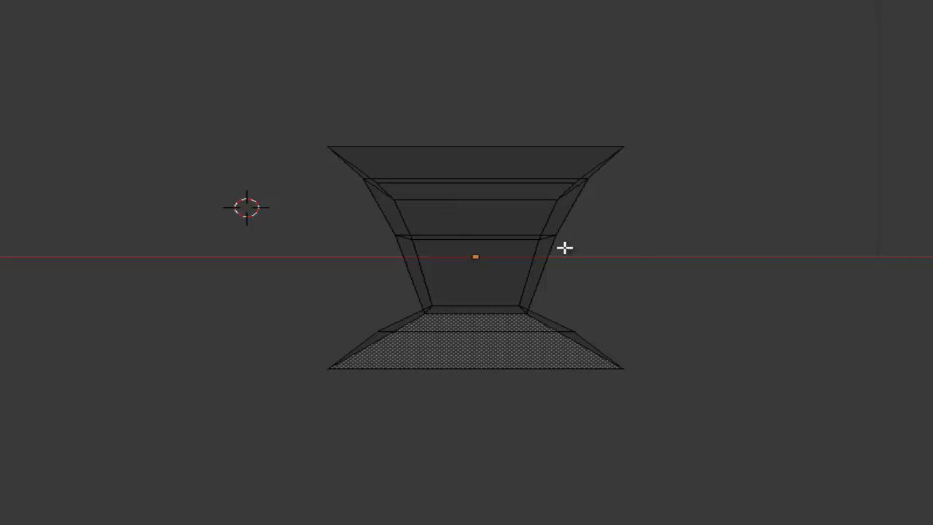
# Step: Select the horizontal edge loop just above the waist, and the vertical edge loop along the mesh's side instead
pyautogui.keyDown('alt'); pyautogui.click(464, 233); pyautogui.keyUp('alt')
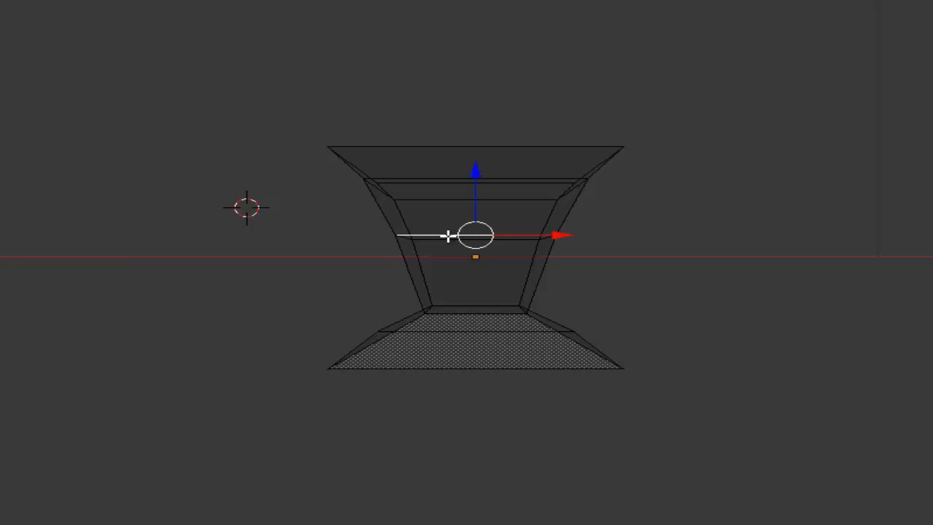
pyautogui.keyDown('alt'); pyautogui.rightClick(448, 237); pyautogui.keyUp('alt')
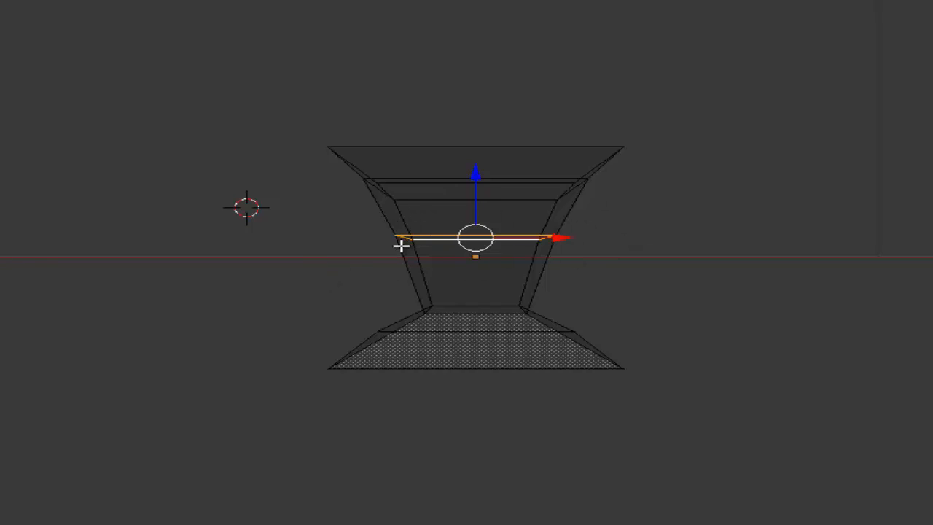
pyautogui.rightClick(543, 271)
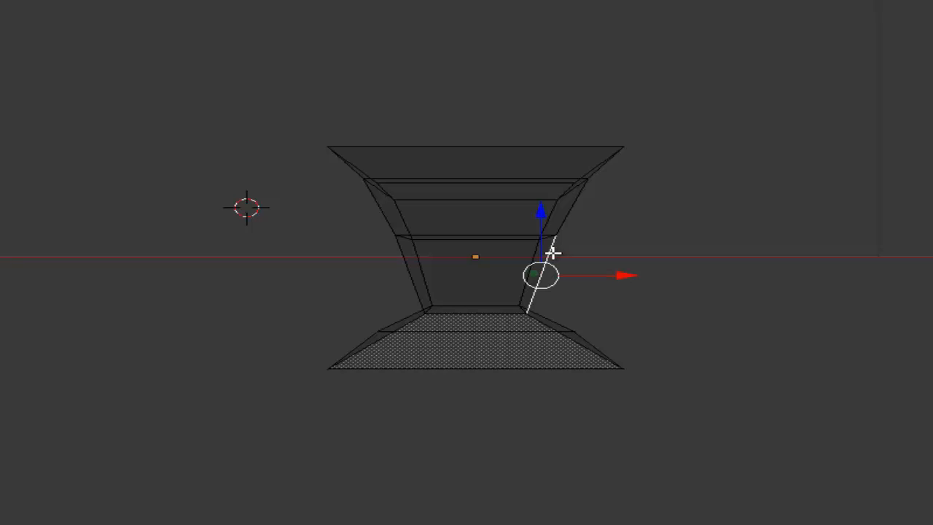
pyautogui.keyDown('alt'); pyautogui.rightClick(553, 253); pyautogui.keyUp('alt')
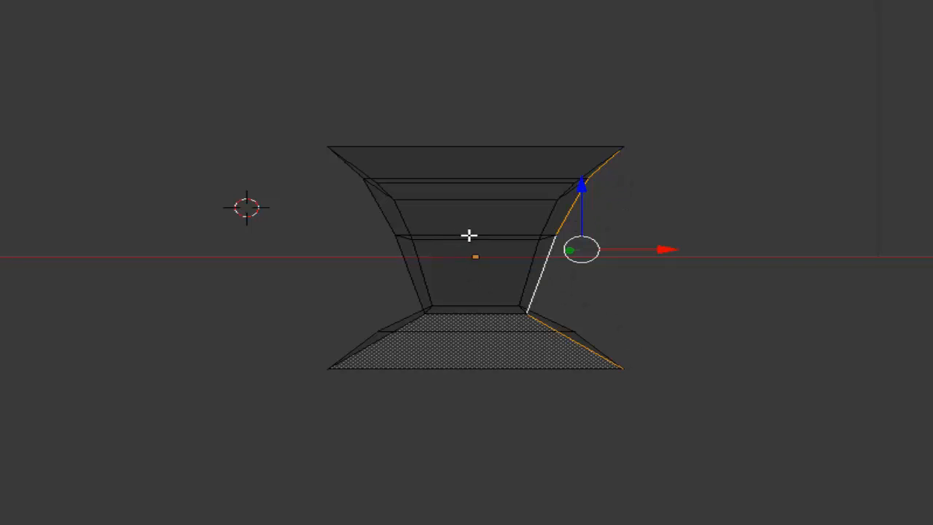
# Step: Select the horizontal edge loop just above the waist and scale it outward to slightly wider than the top rim
pyautogui.rightClick(474, 233)
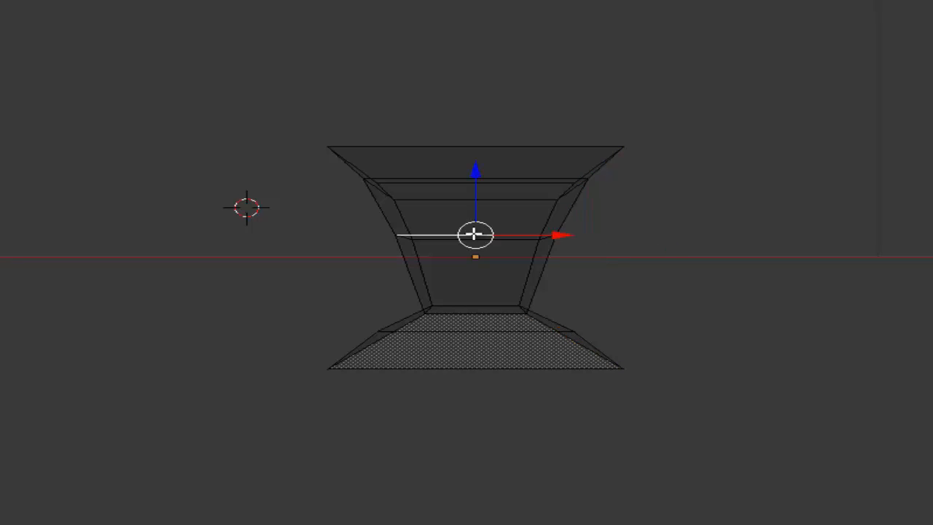
pyautogui.keyDown('alt'); pyautogui.rightClick(473, 234); pyautogui.keyUp('alt')
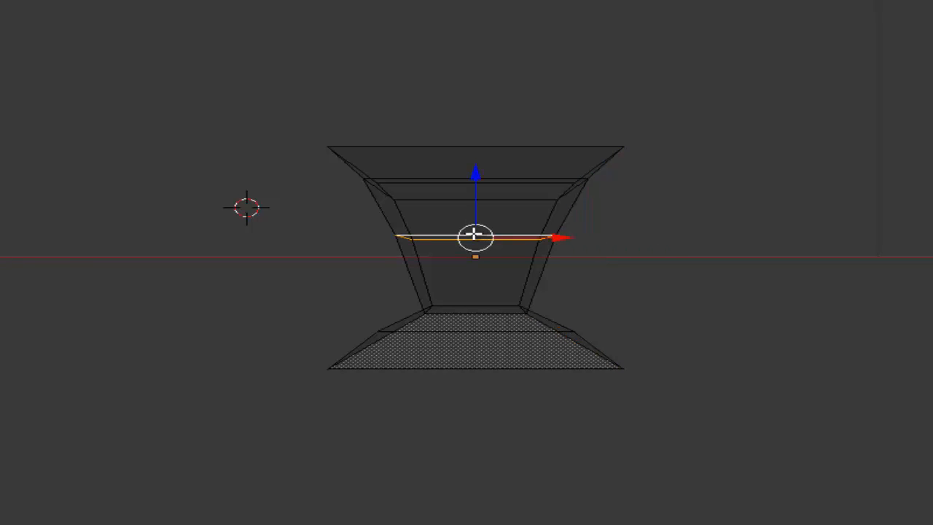
pyautogui.moveTo(305, 248); pyautogui.dragTo(354, 273, button='middle')
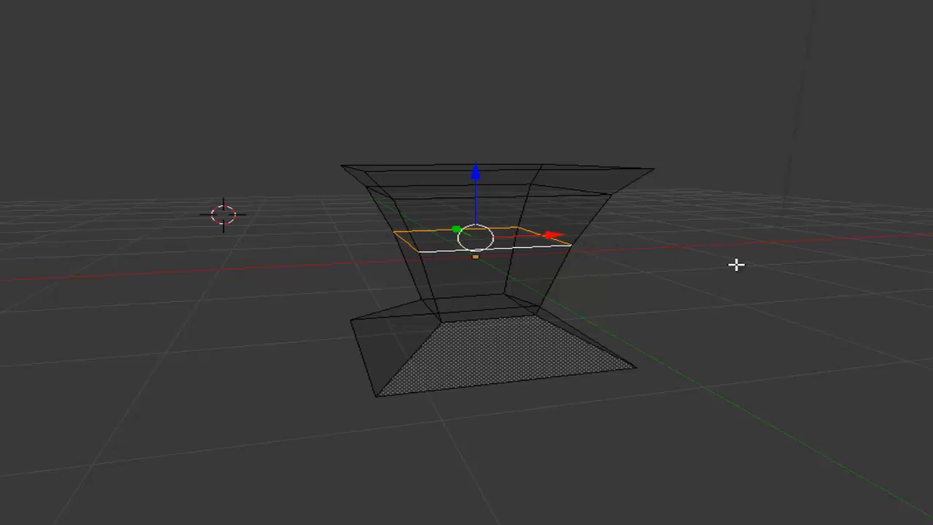
pyautogui.press('s')
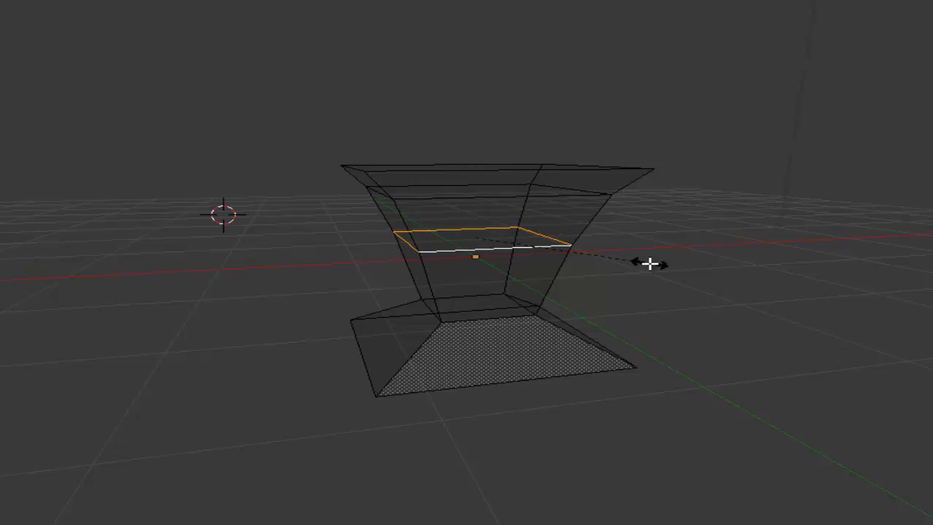
pyautogui.click(796, 292)
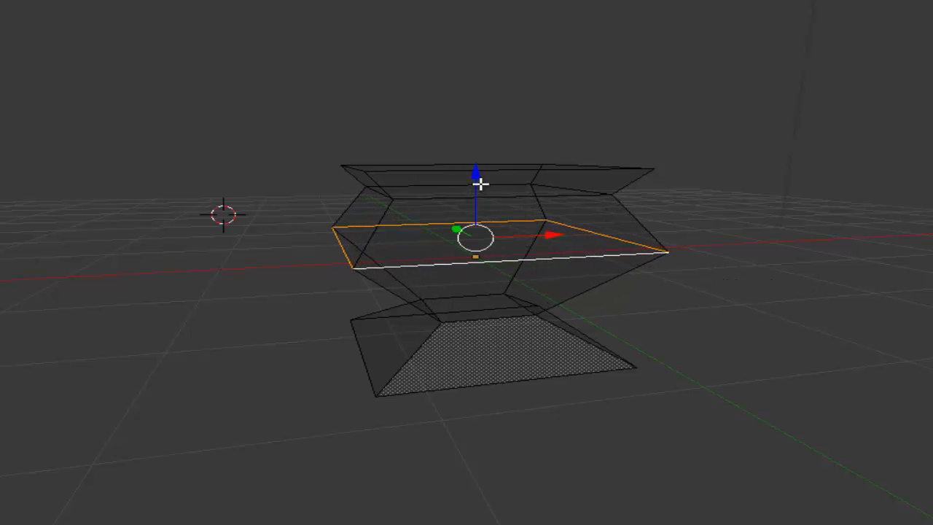
# Step: Move the widened edge loop down about 0.403 along Z and inspect the mesh in solid shading
pyautogui.moveTo(473, 177); pyautogui.dragTo(481, 213)
pyautogui.moveTo(752, 272); pyautogui.dragTo(723, 253, button='middle')
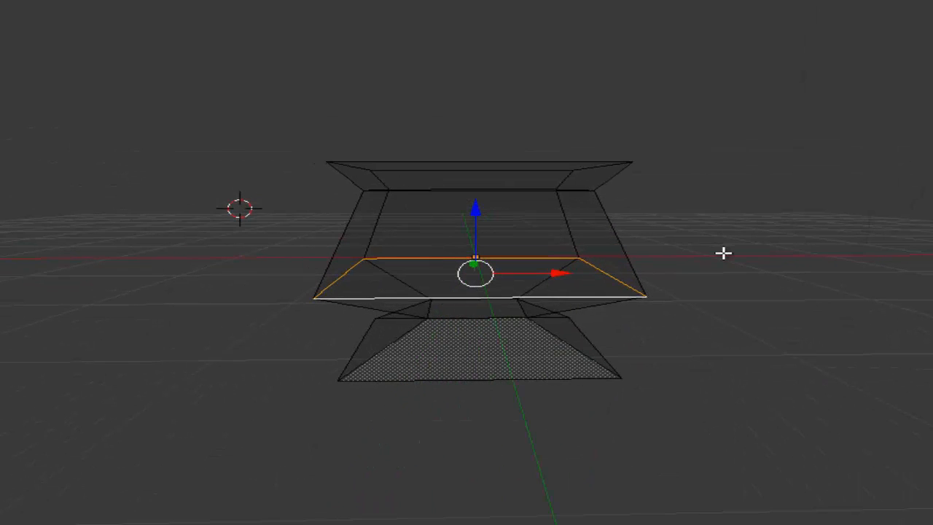
pyautogui.press('z')
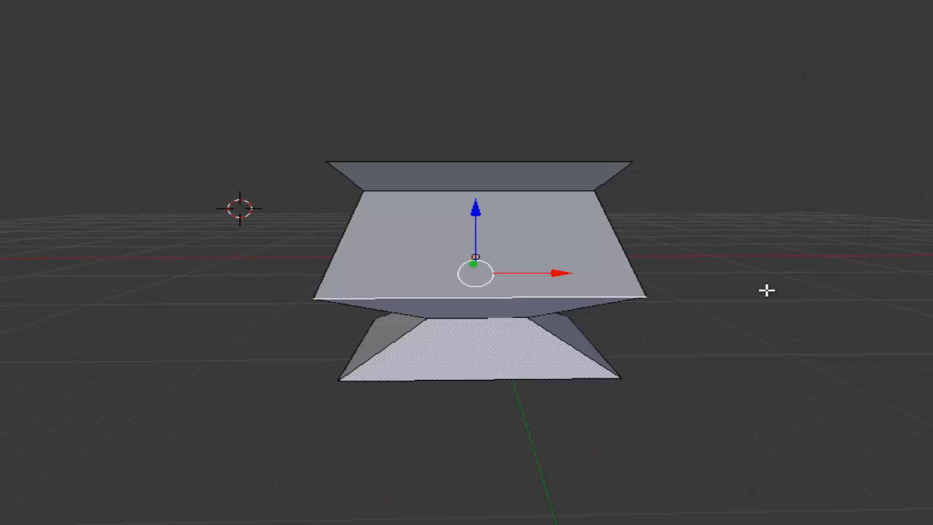
pyautogui.moveTo(767, 291); pyautogui.dragTo(127, 276, button='middle')
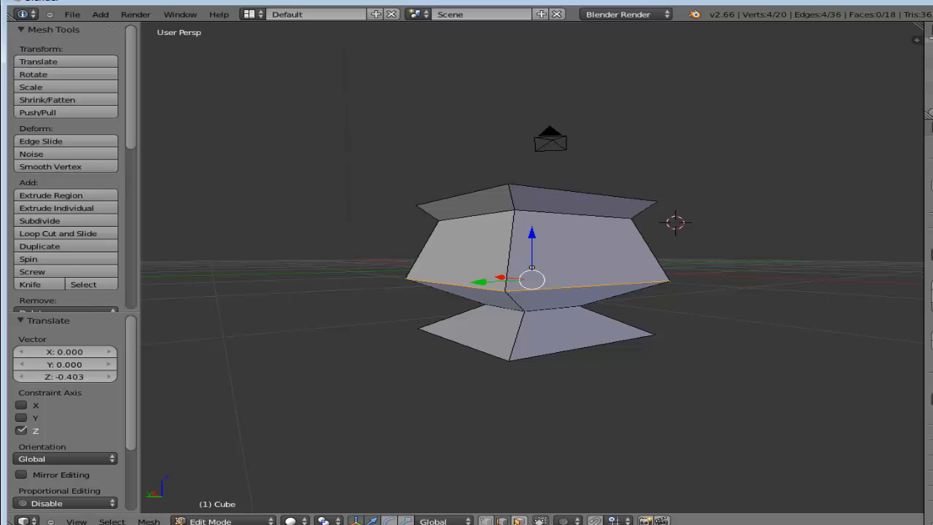
# Step: In face select mode, extrude the two opposite sloped faces below the top rim outward individually by about 2.143
pyautogui.click(518, 521)
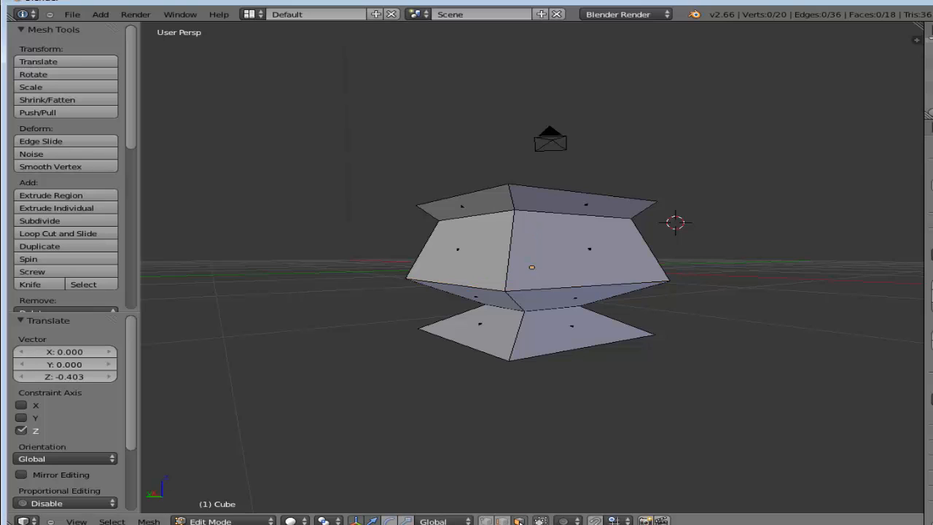
pyautogui.rightClick(455, 207)
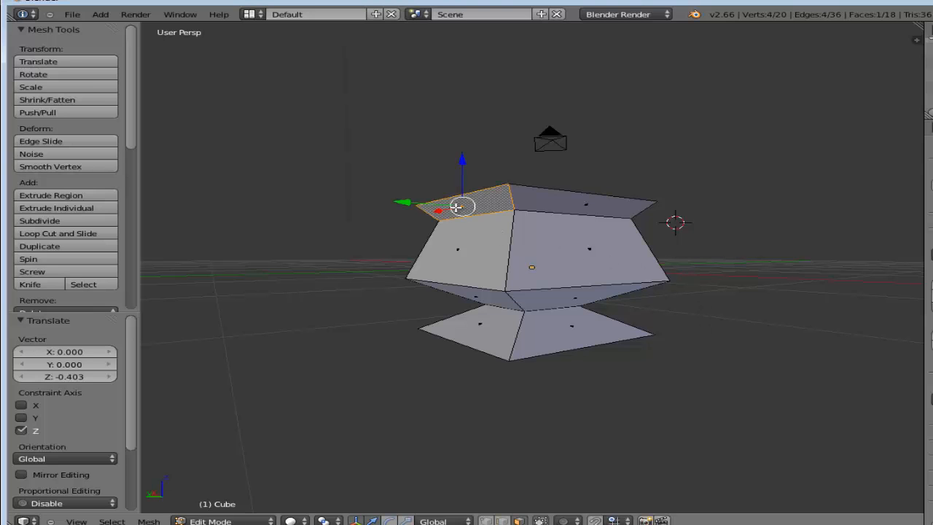
pyautogui.moveTo(781, 290); pyautogui.dragTo(657, 304, button='middle')
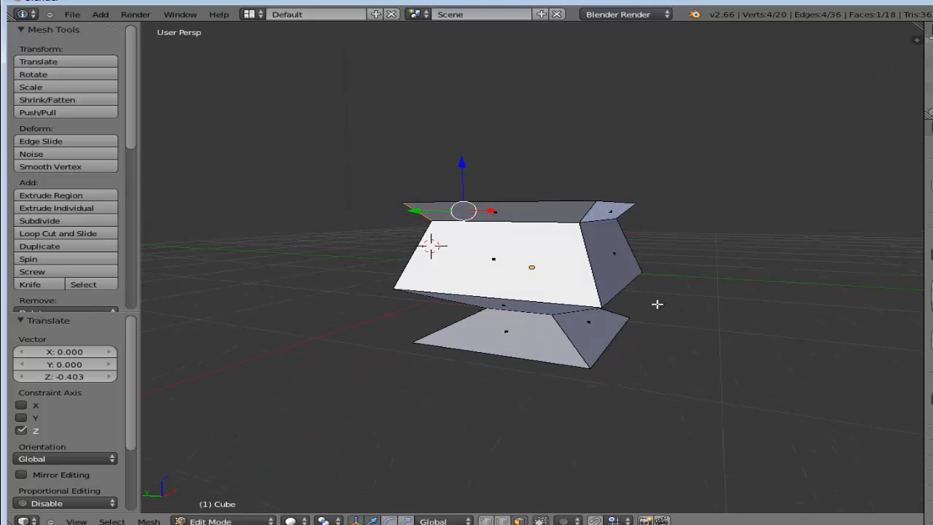
pyautogui.keyDown('shift'); pyautogui.rightClick(605, 215); pyautogui.keyUp('shift')
pyautogui.moveTo(358, 275); pyautogui.dragTo(397, 274, button='middle')
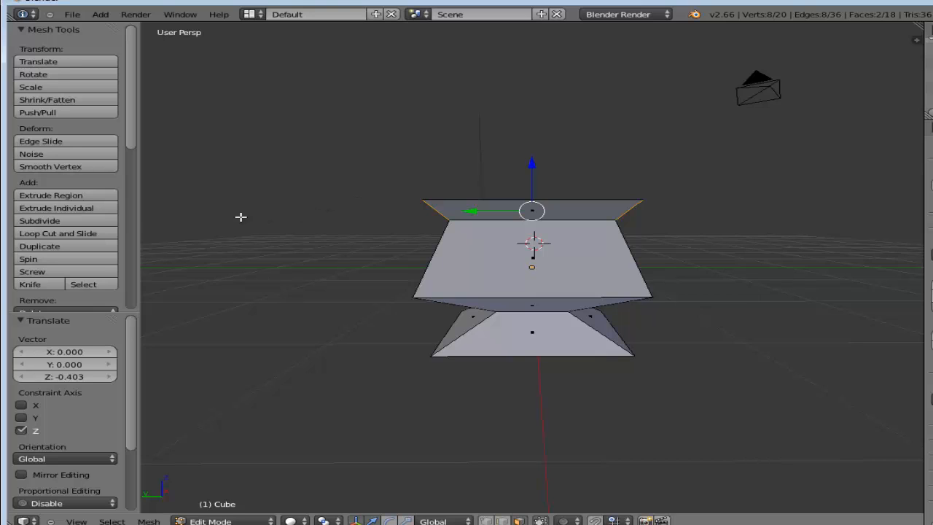
pyautogui.click(80, 210)
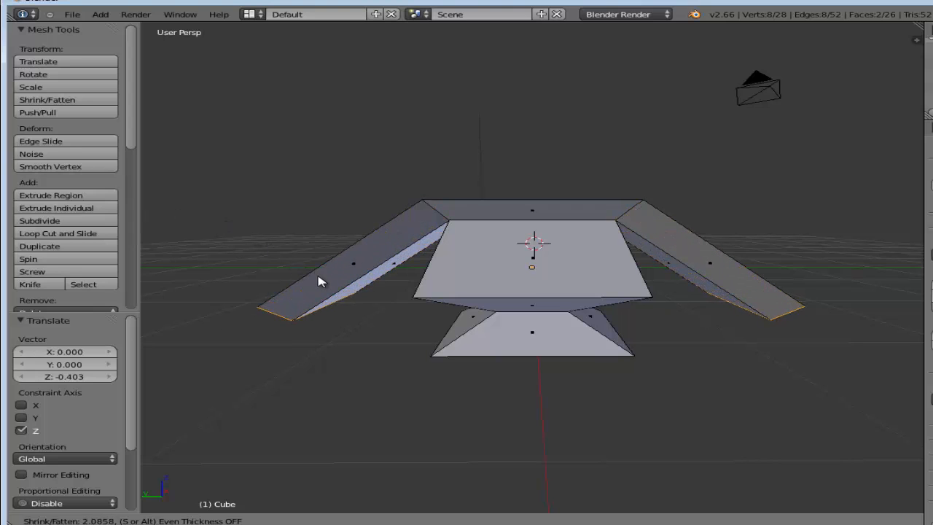
pyautogui.click(315, 283)
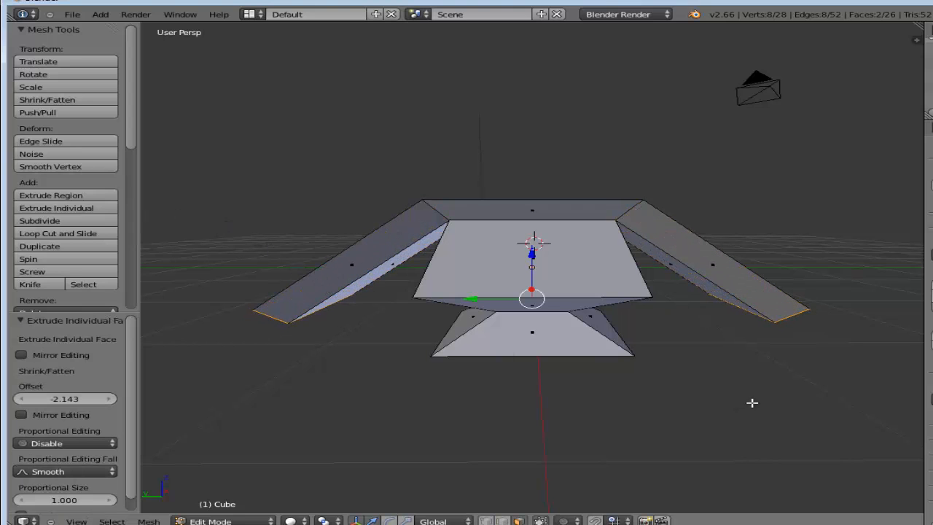
pyautogui.moveTo(737, 385); pyautogui.dragTo(366, 404, button='middle')
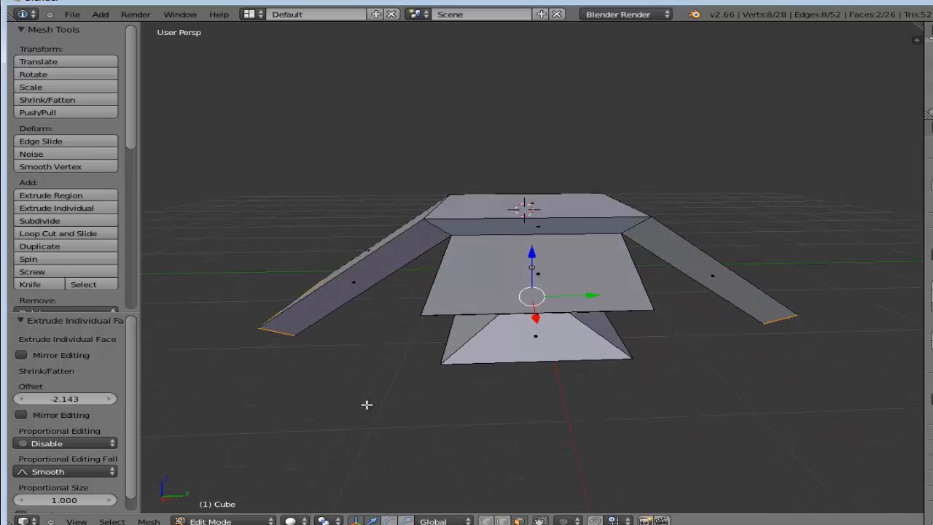
# Step: Extrude the top face upward about 0.683 and scale it down to about 0.227 to form a tapered peak
pyautogui.rightClick(545, 202)
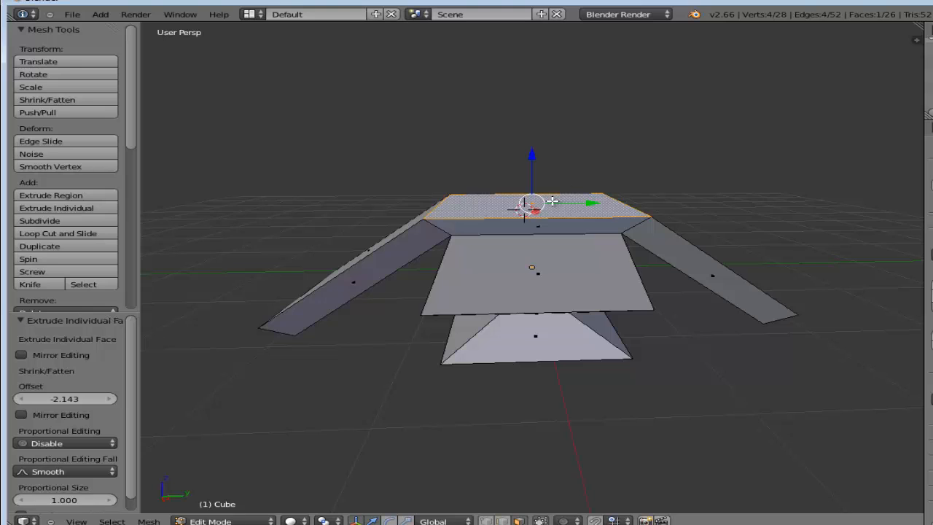
pyautogui.press('e')
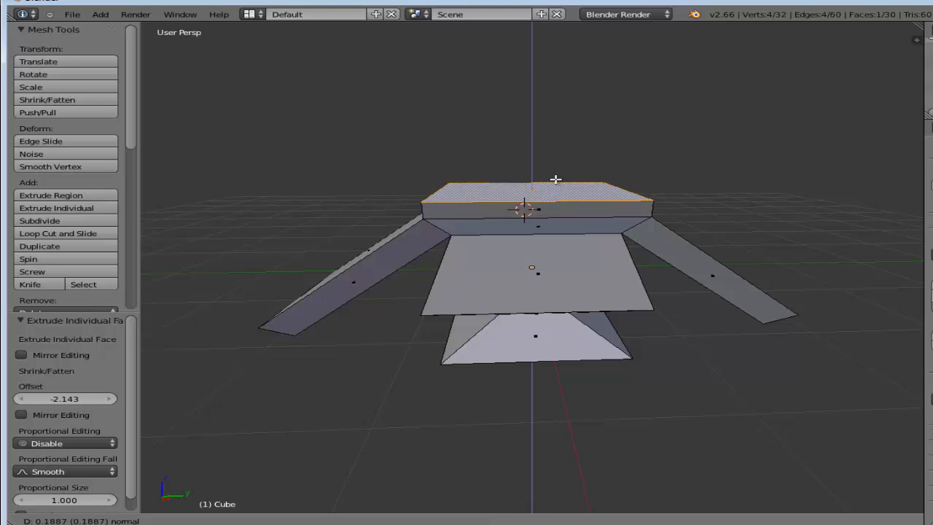
pyautogui.click(557, 147)
pyautogui.moveTo(552, 152); pyautogui.dragTo(600, 169, button='middle')
pyautogui.press('s')
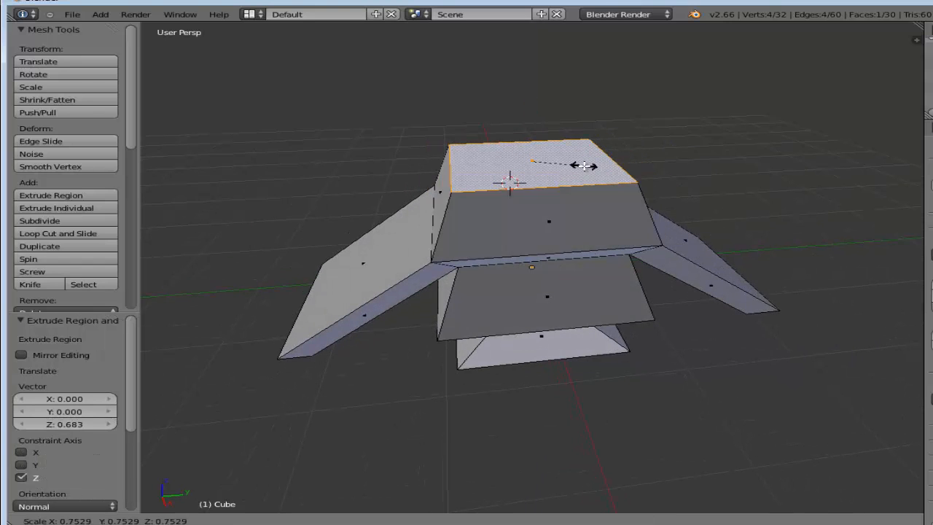
pyautogui.click(546, 167)
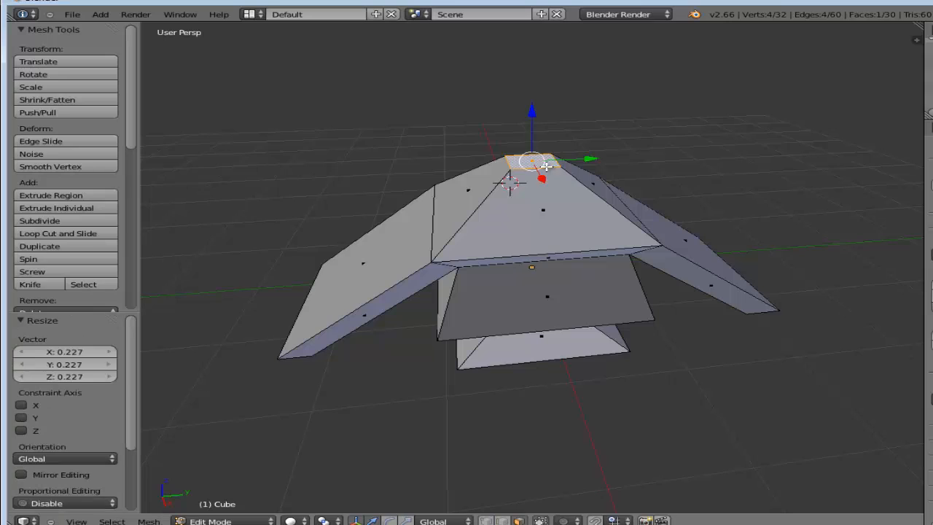
pyautogui.moveTo(656, 185); pyautogui.dragTo(653, 162, button='middle')
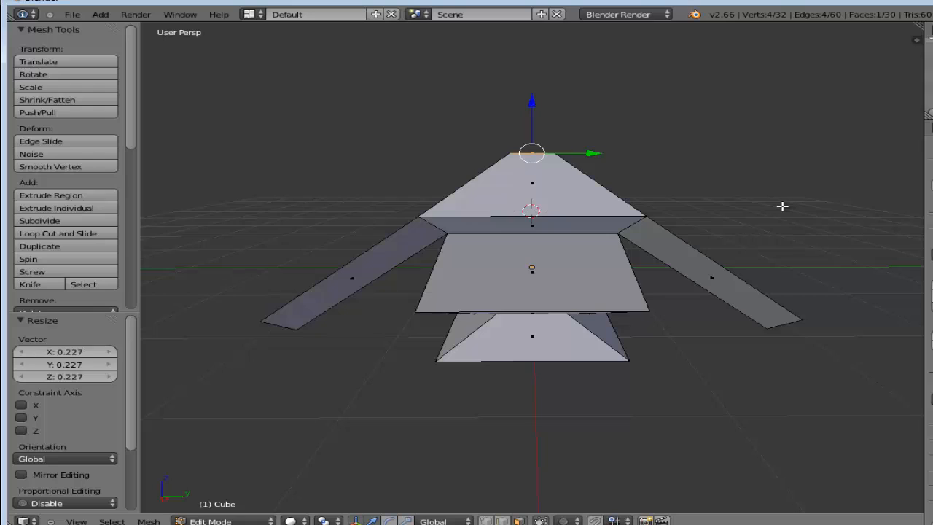